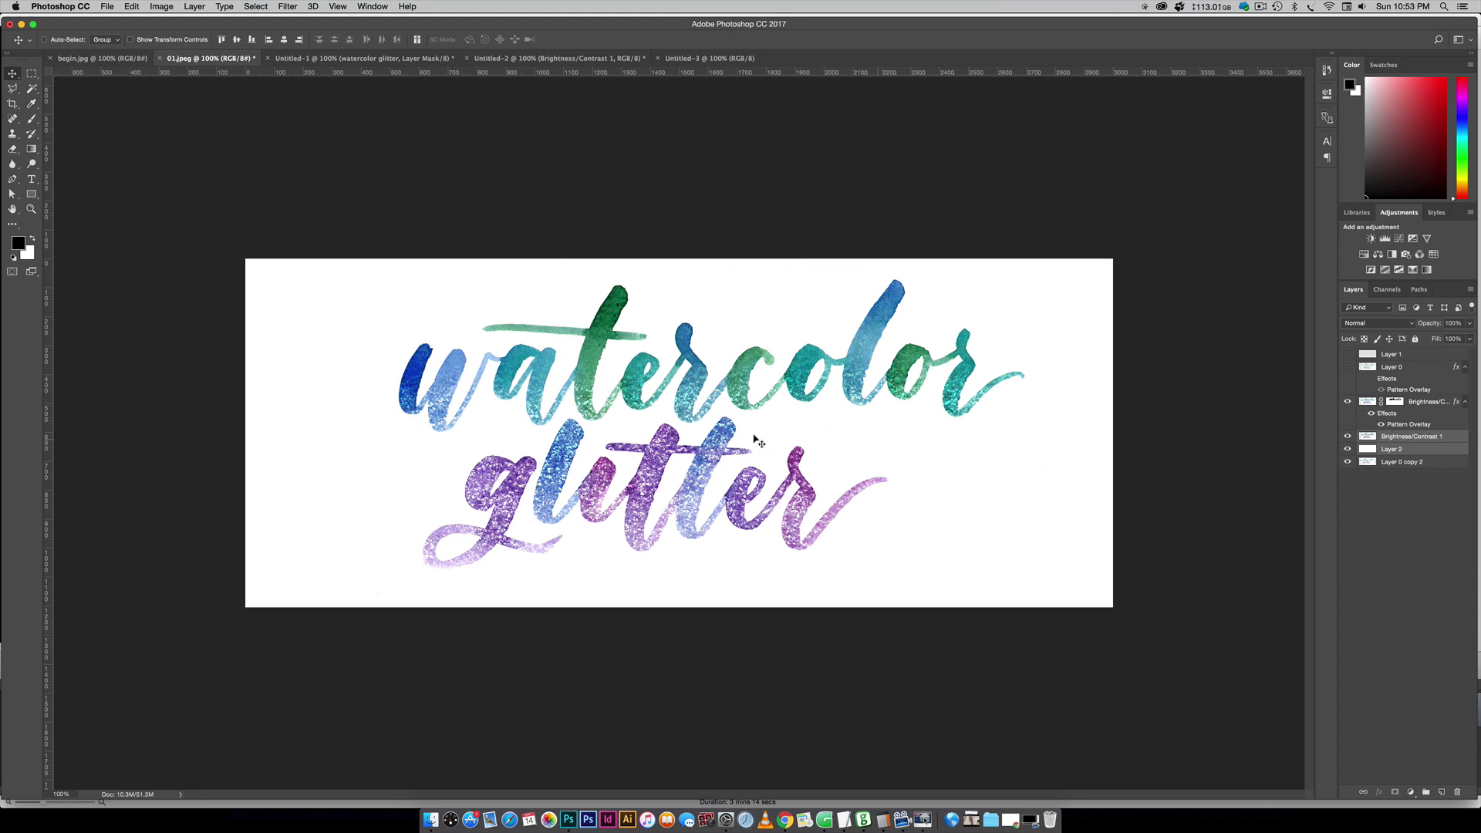
Look through the finished glitter lettering examples in Untitled-1, 01.jpeg and begin.jpg.
{"action": "left_click", "coordinate": [375, 58]}
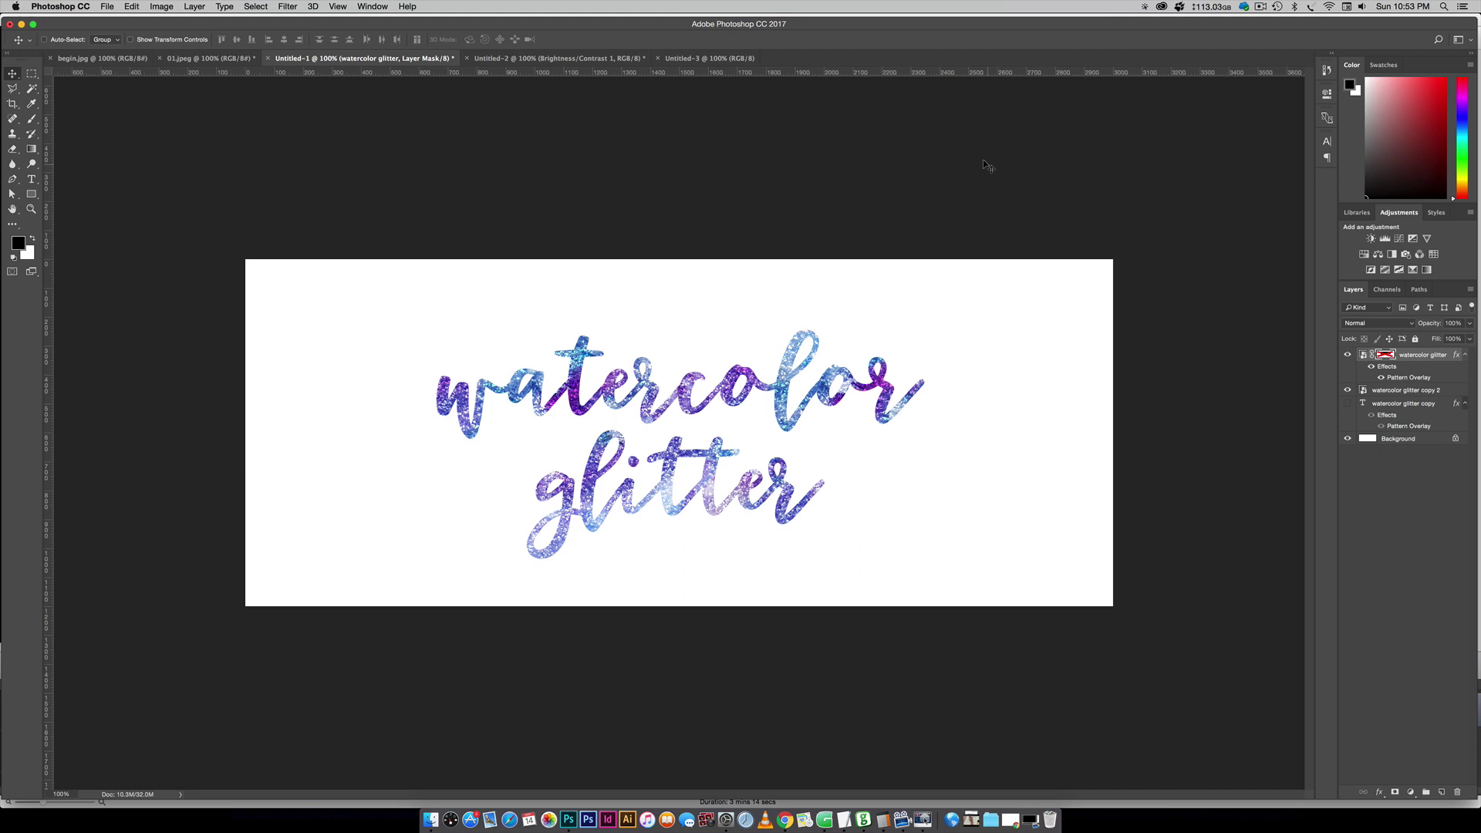
{"action": "left_click", "coordinate": [217, 61]}
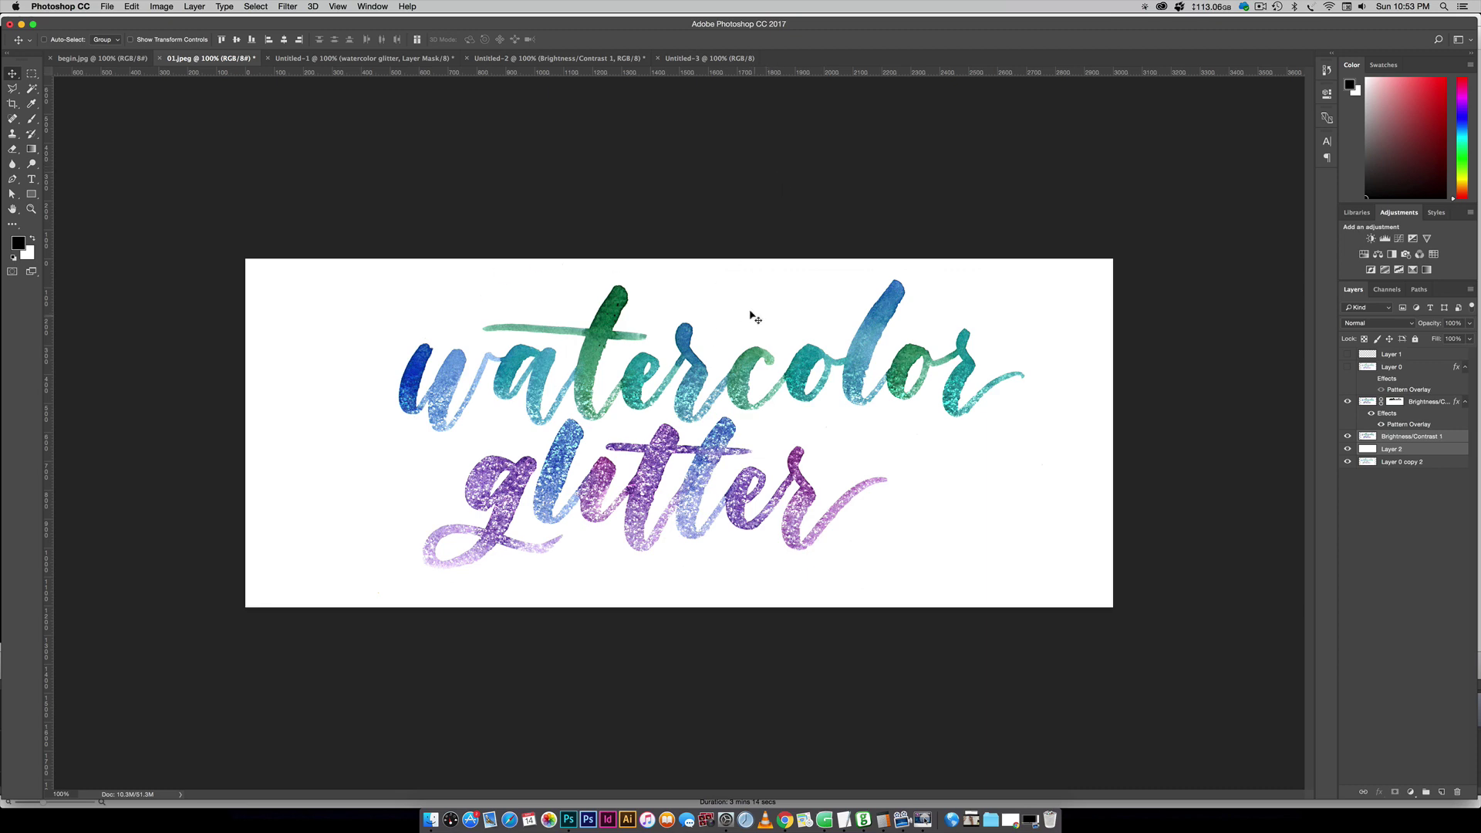
{"action": "left_click", "coordinate": [96, 59]}
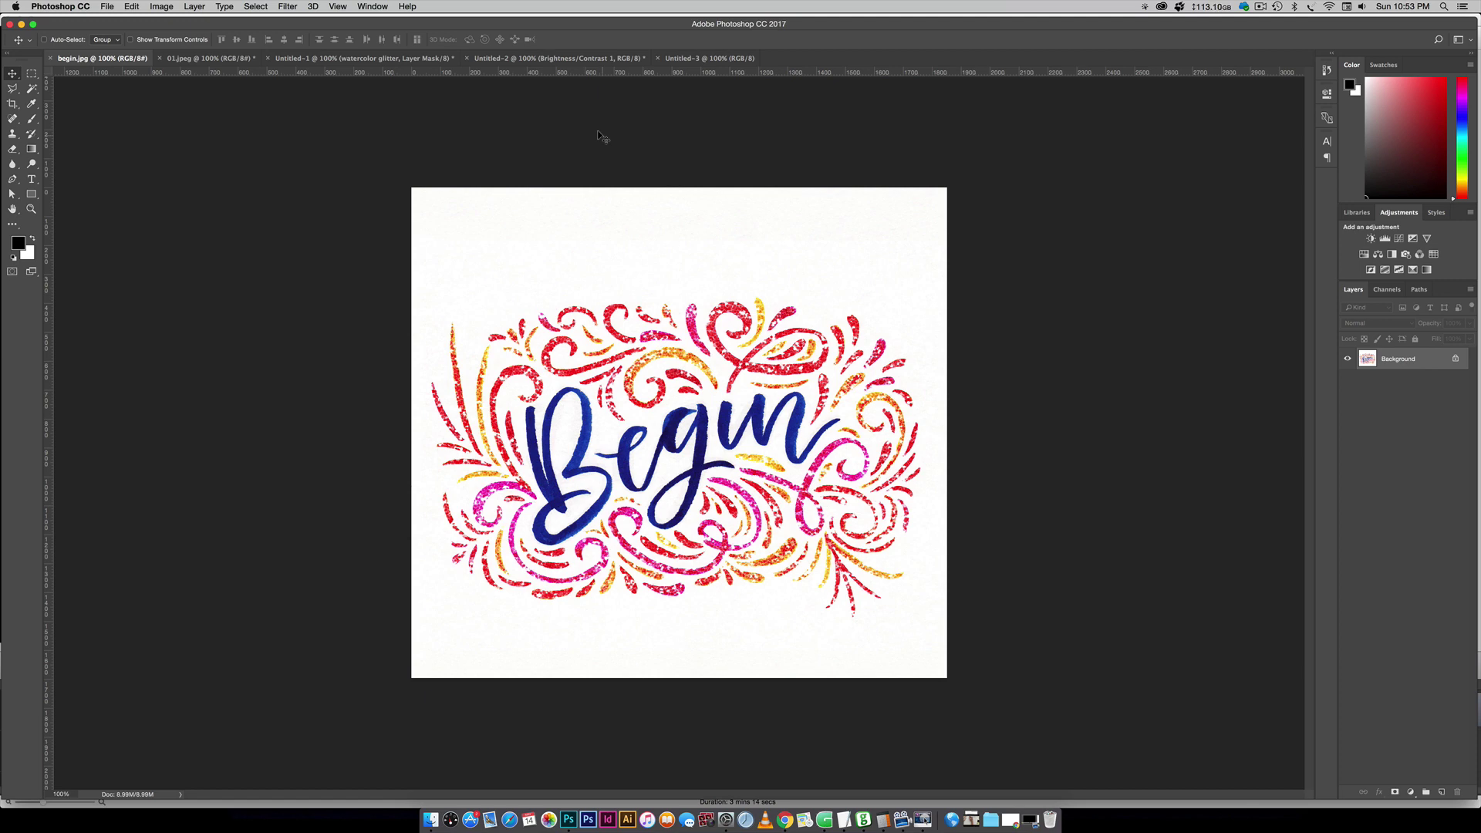
{"action": "left_click", "coordinate": [171, 62]}
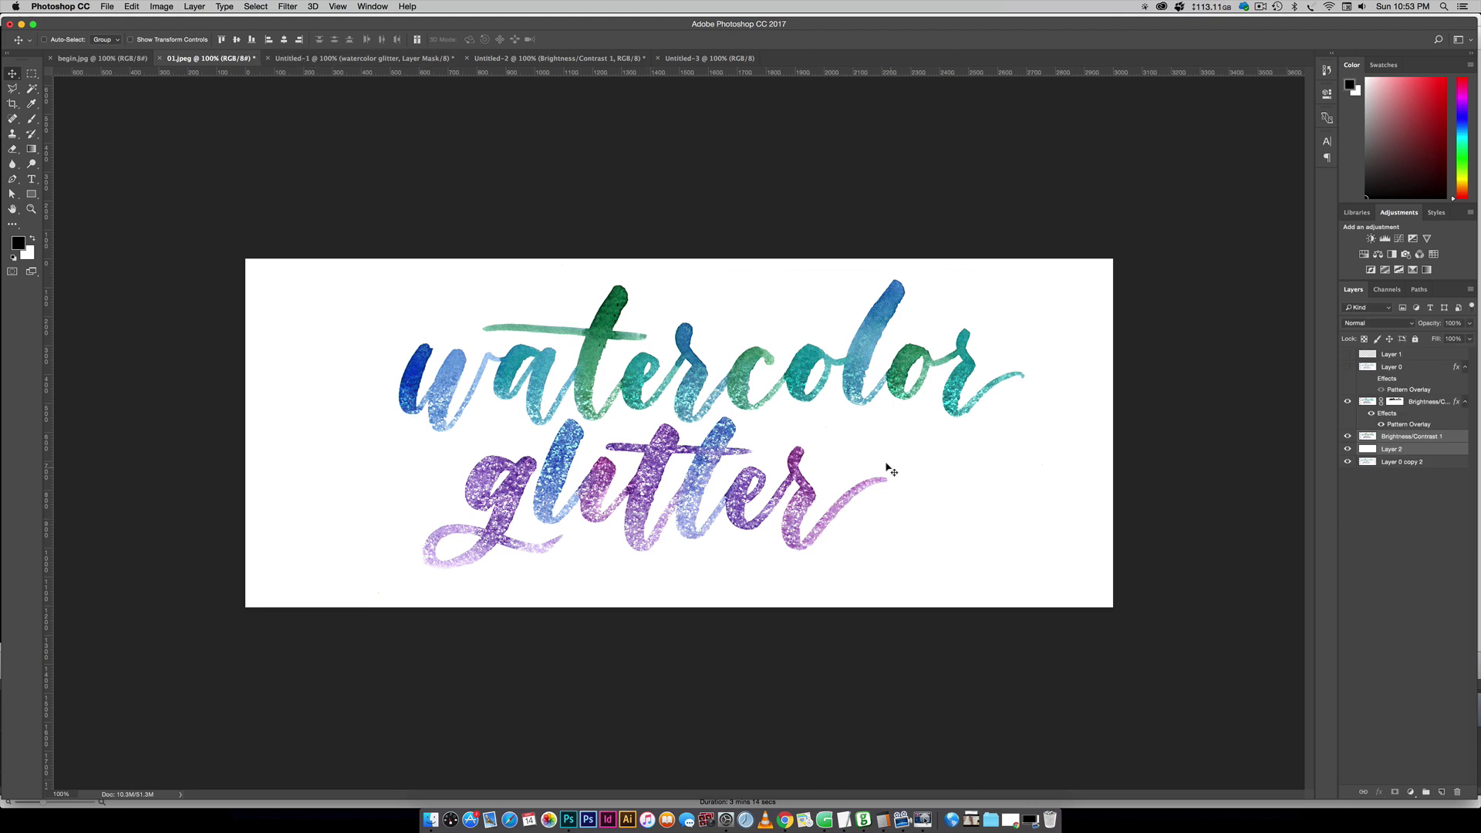
{"action": "left_click", "coordinate": [376, 61]}
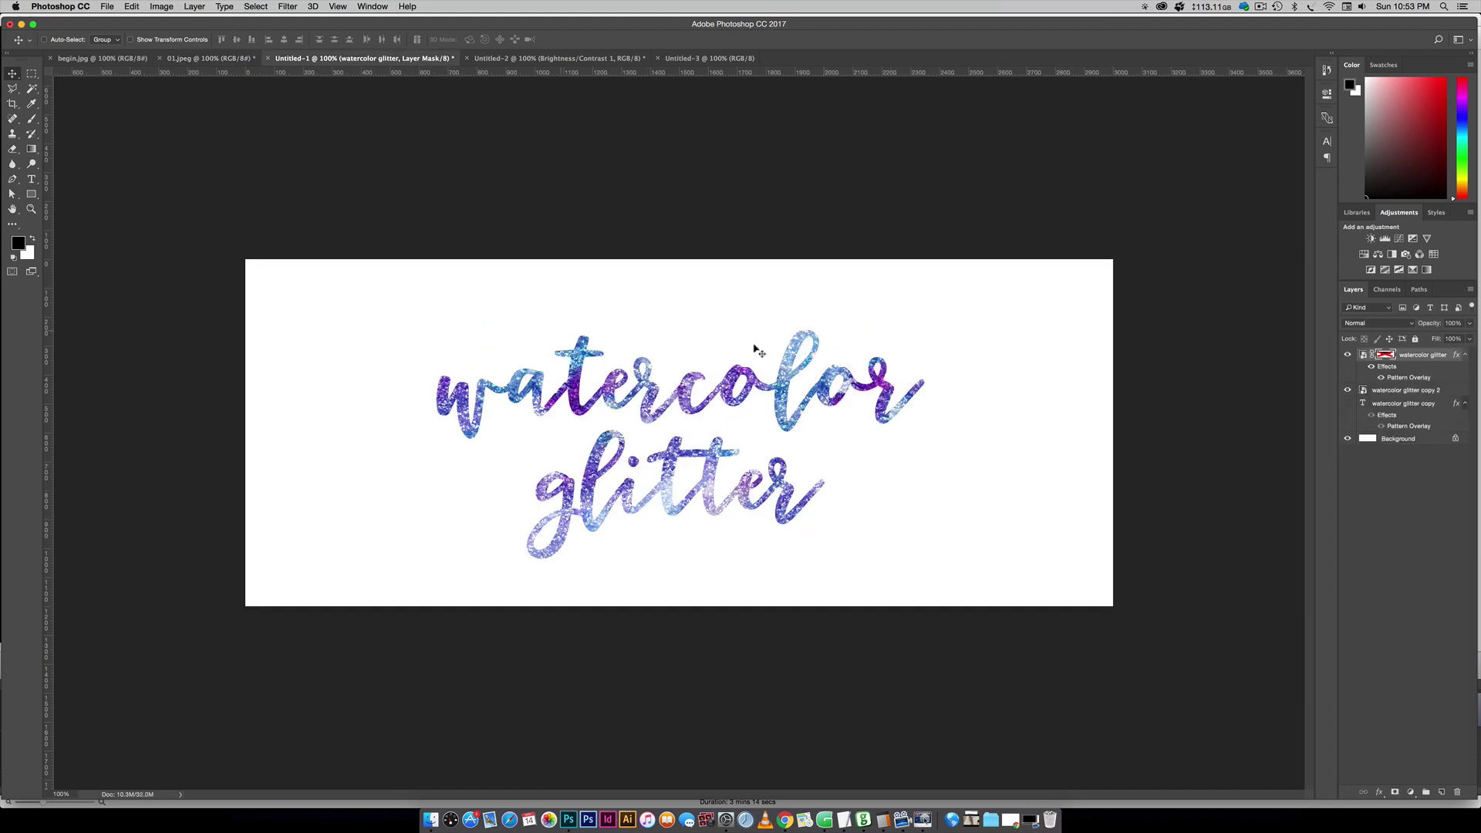
Switch to the Untitled-2 document and name its watercolor text layer "lettering".
{"action": "left_click", "coordinate": [580, 58]}
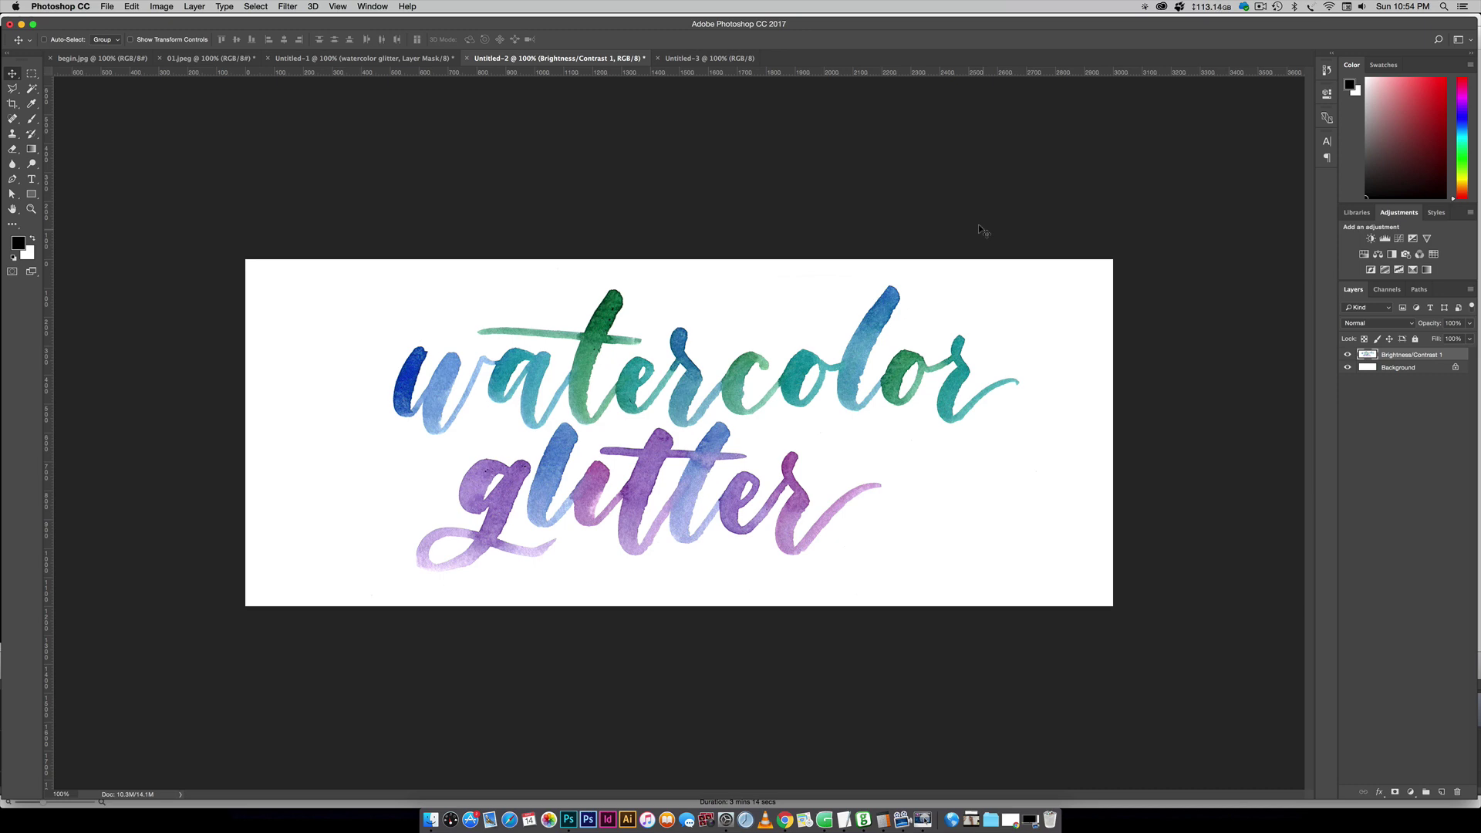
{"action": "key", "text": "super+z"}
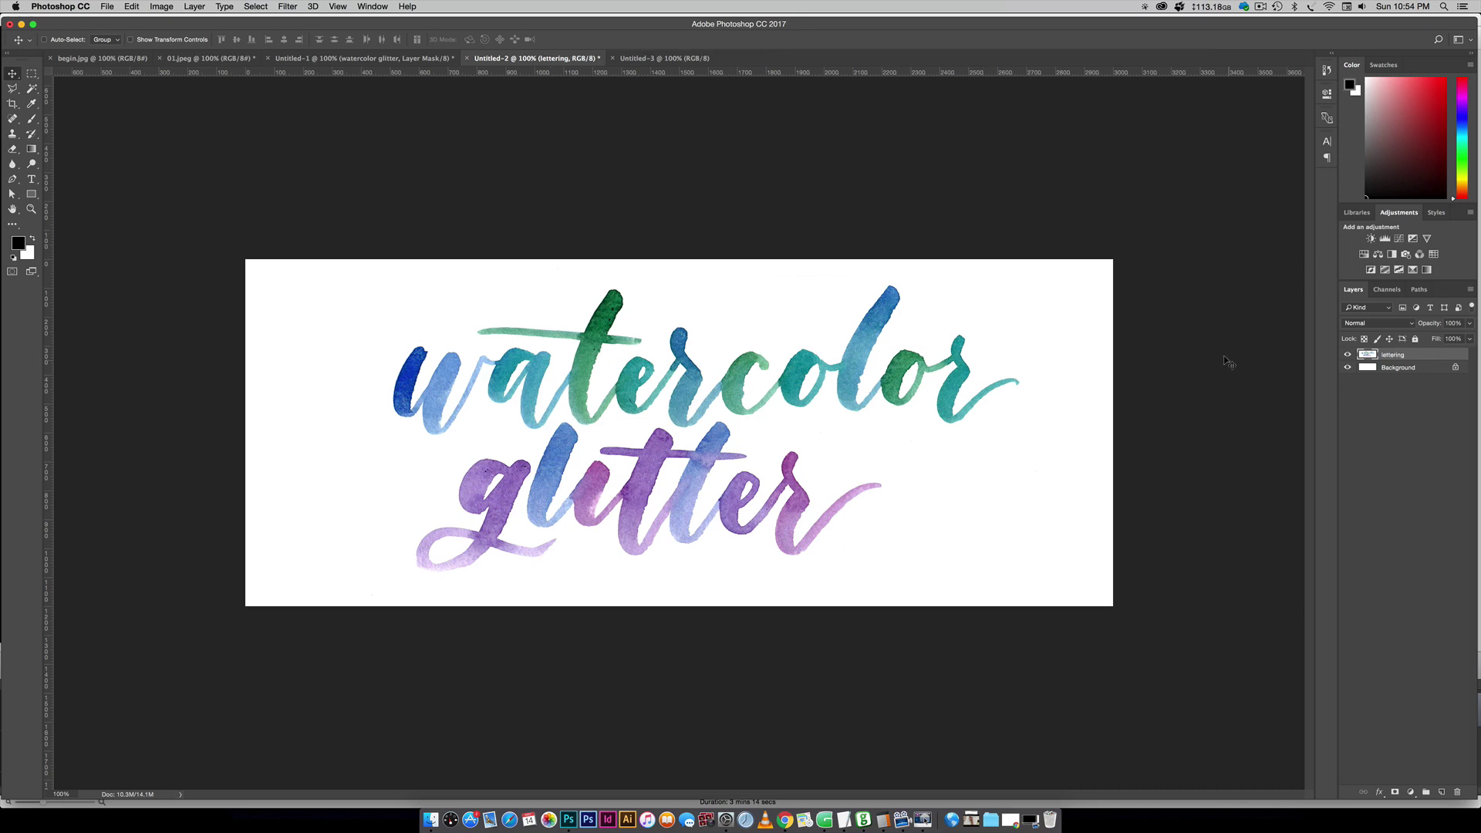
Enable a Pattern Overlay effect in the layer style of the lettering layer and show its settings.
{"action": "double_click", "coordinate": [1348, 362]}
{"action": "left_click_drag", "start_coordinate": [1175, 460], "coordinate": [1222, 248]}
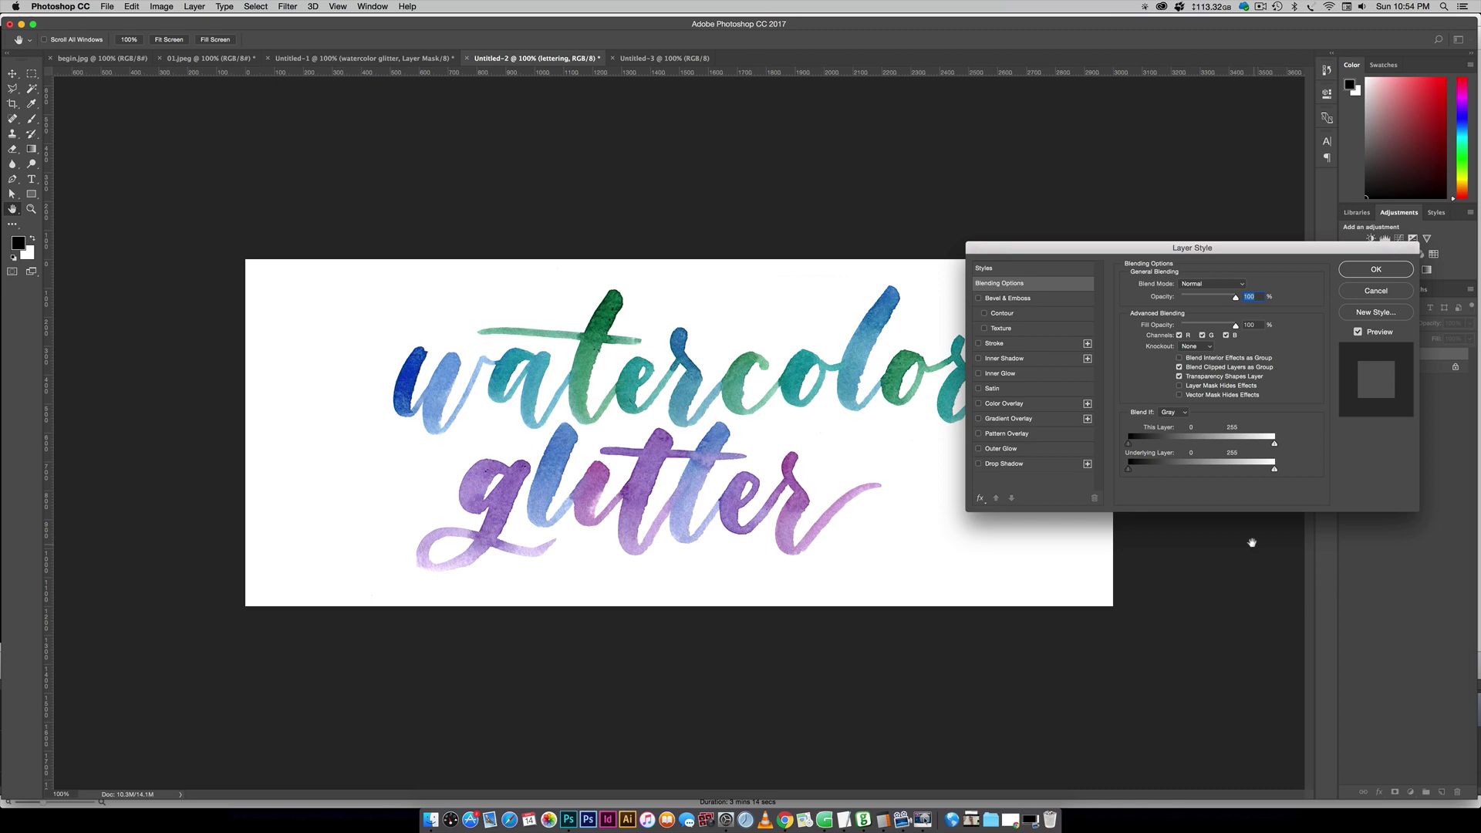
{"action": "left_click", "coordinate": [977, 434]}
{"action": "left_click", "coordinate": [806, 478]}
Preview several gold patterns for the overlay, including jeweled, and settle on a gray glitter pattern.
{"action": "left_click", "coordinate": [1110, 284]}
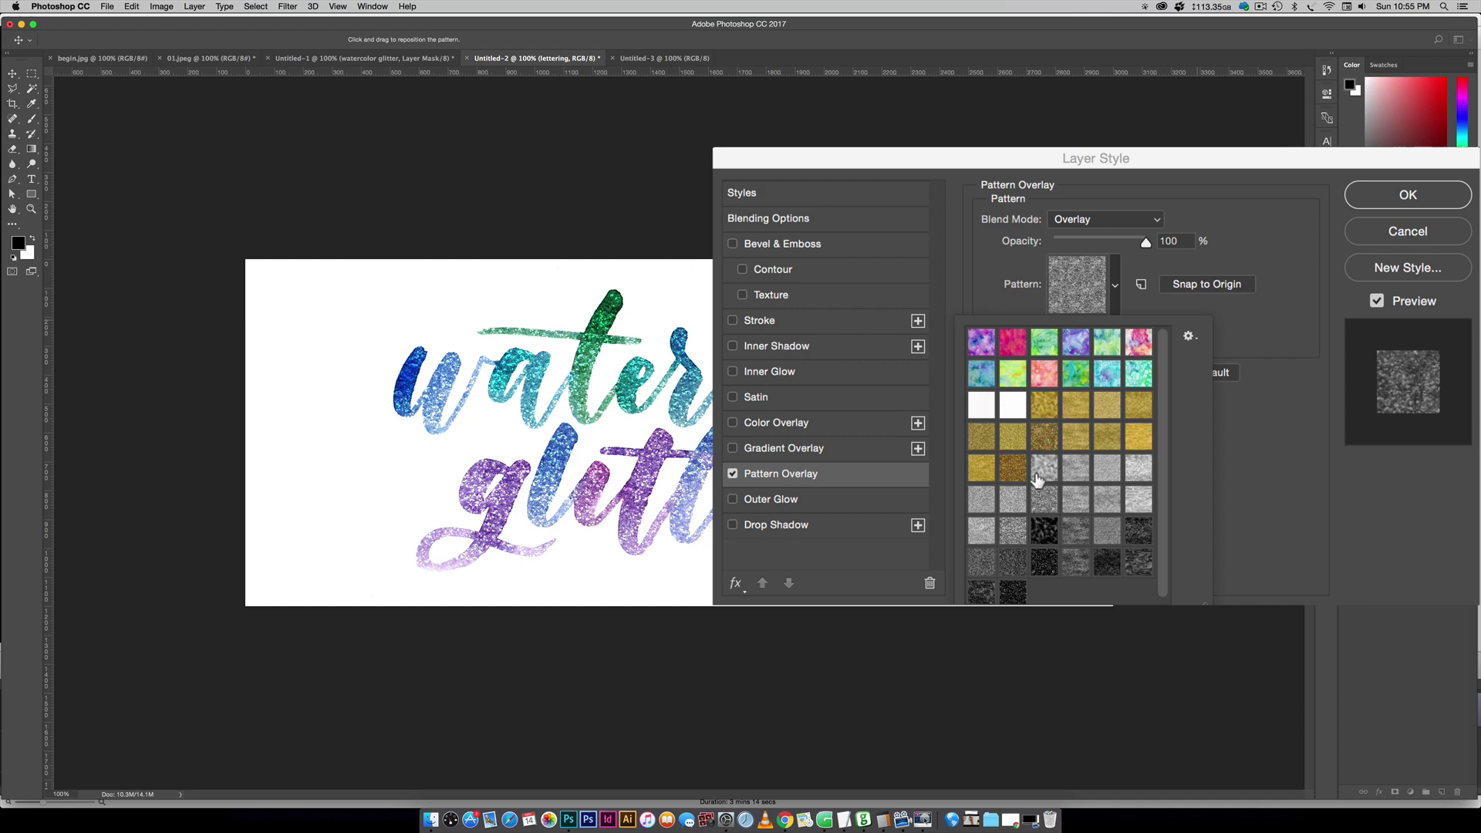
{"action": "left_click", "coordinate": [1044, 415]}
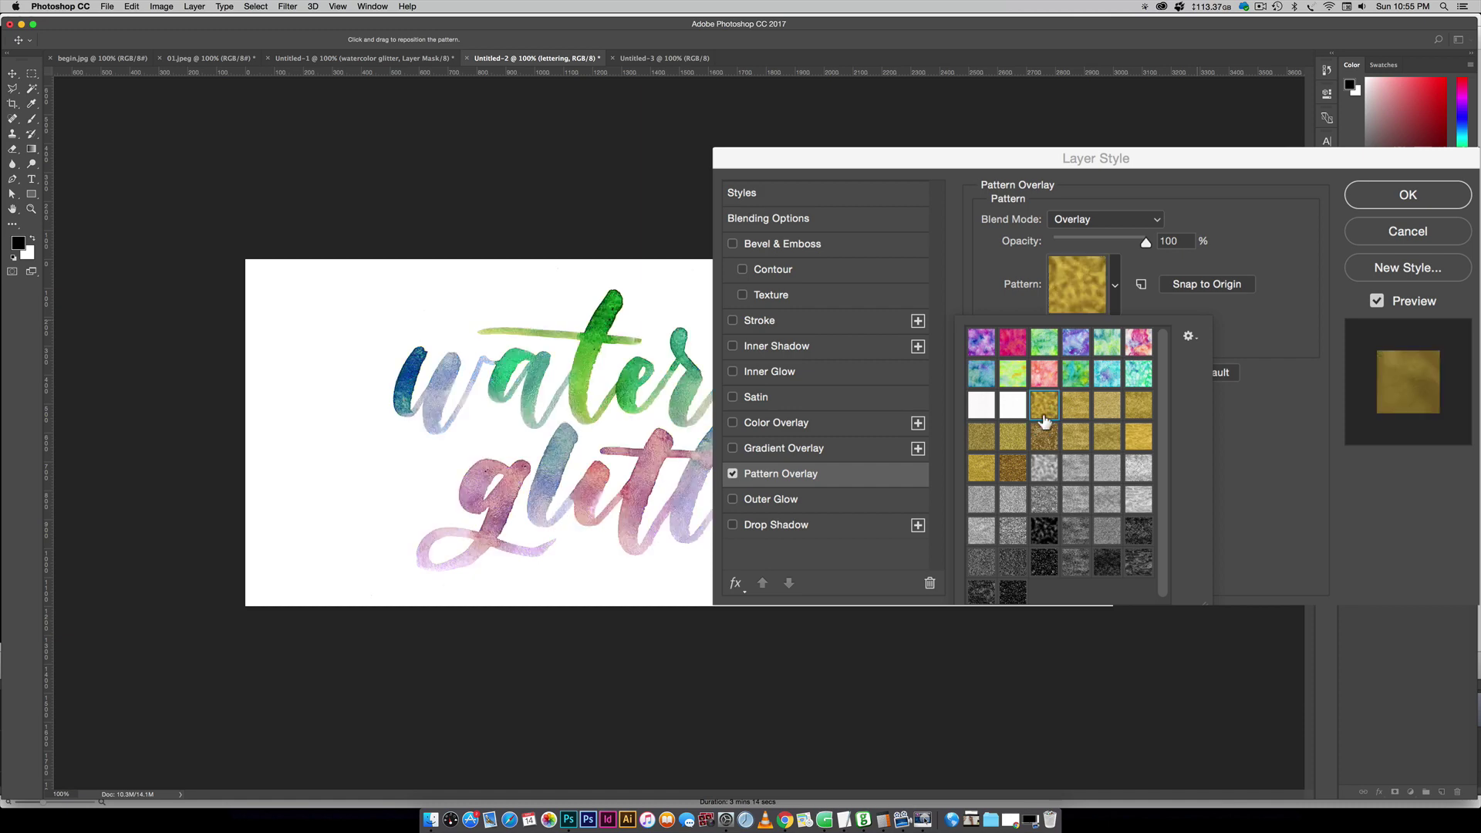
{"action": "left_click", "coordinate": [1045, 434]}
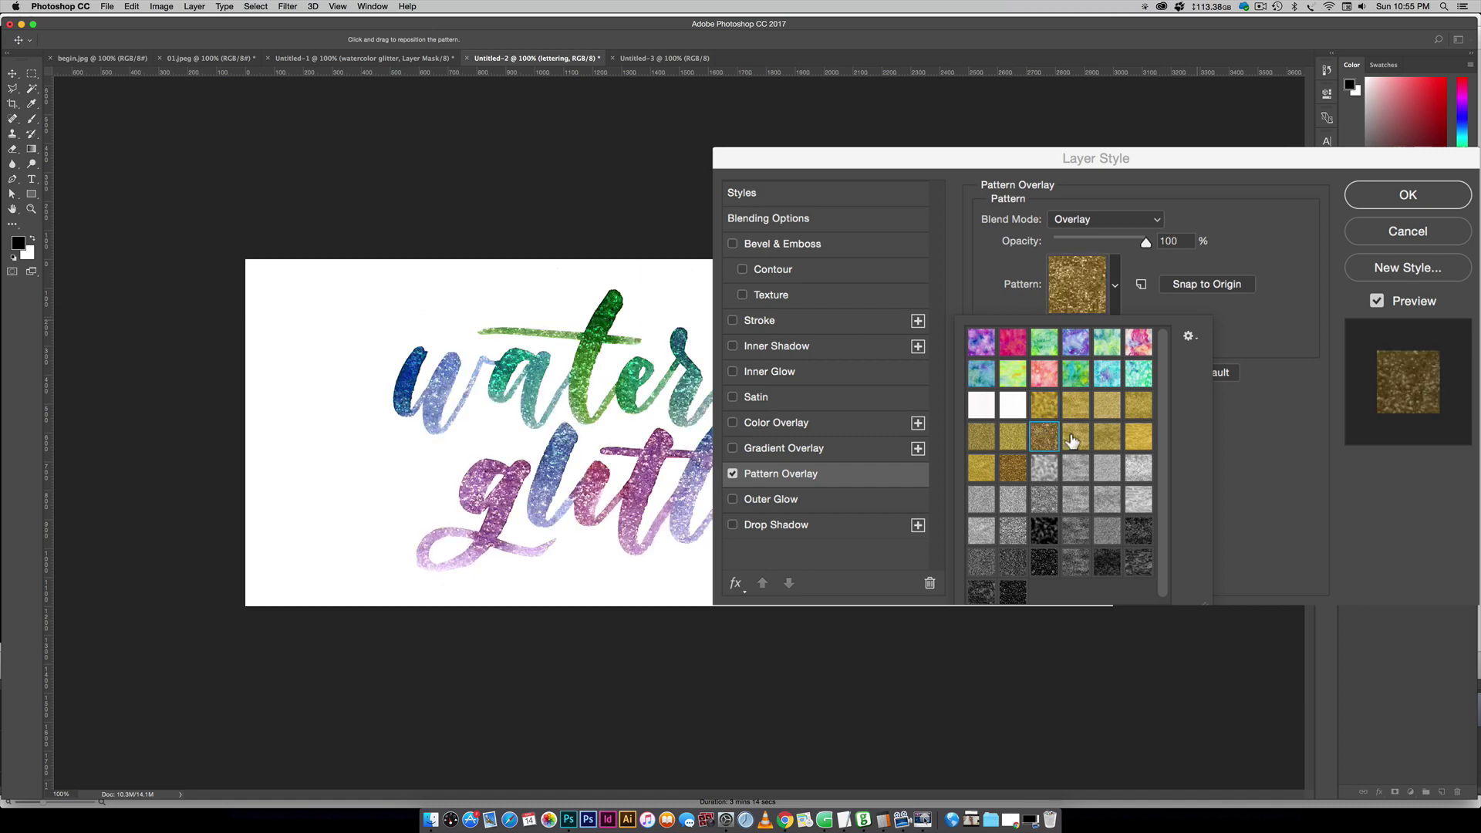
{"action": "left_click", "coordinate": [1073, 434]}
{"action": "left_click", "coordinate": [1104, 408]}
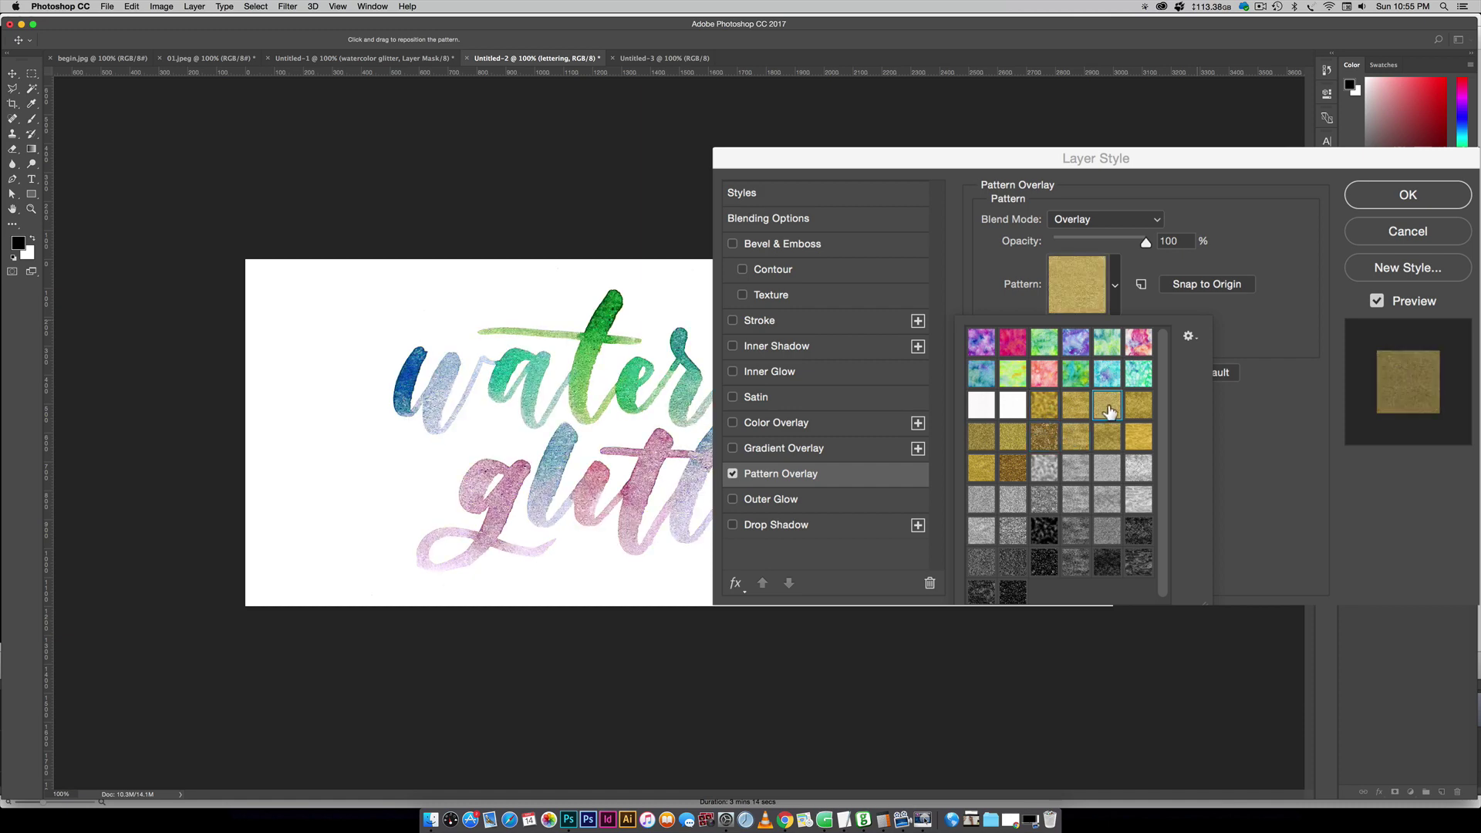
{"action": "left_click", "coordinate": [1075, 409]}
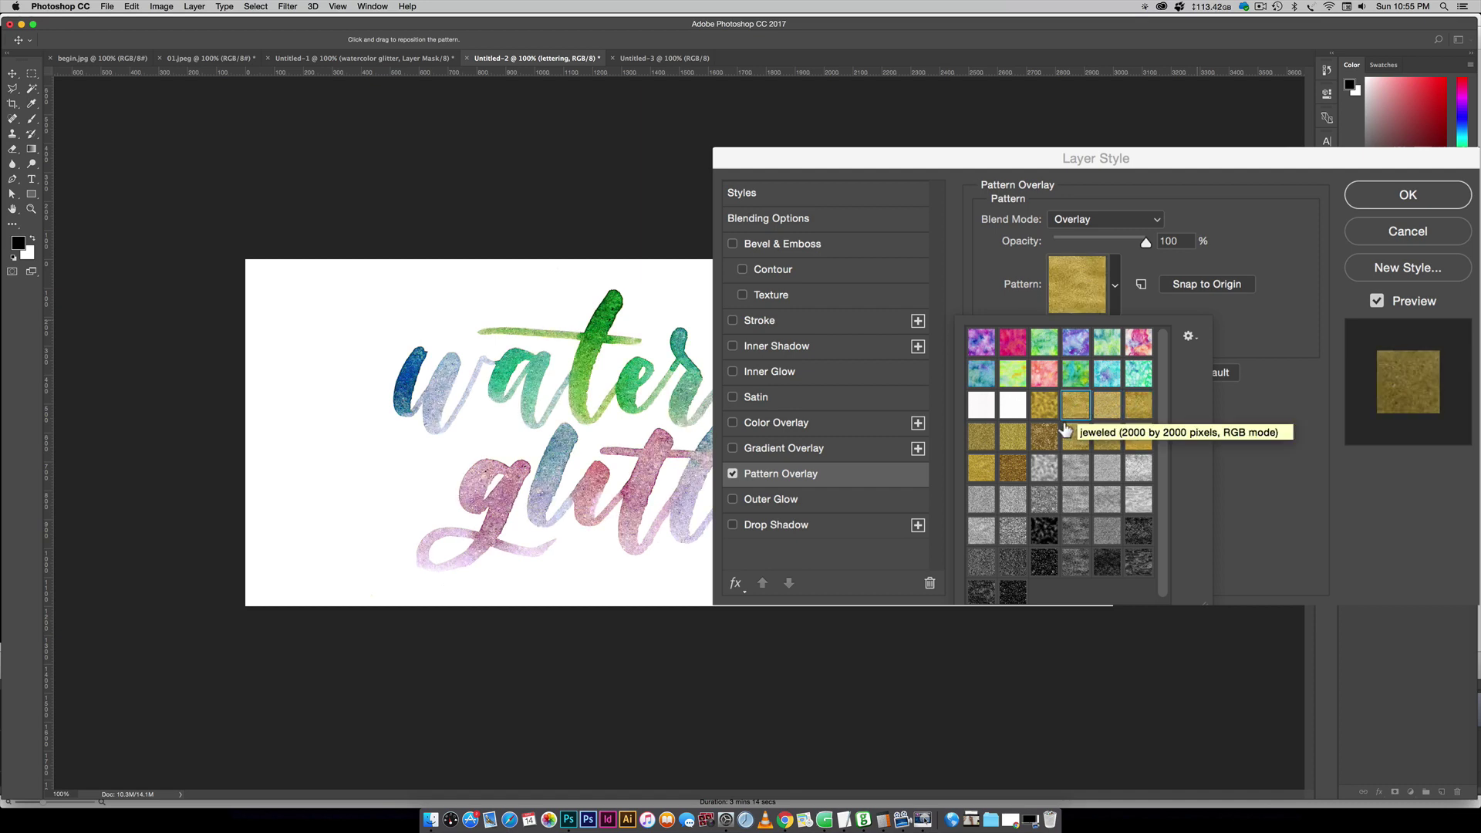
{"action": "left_click", "coordinate": [1041, 500]}
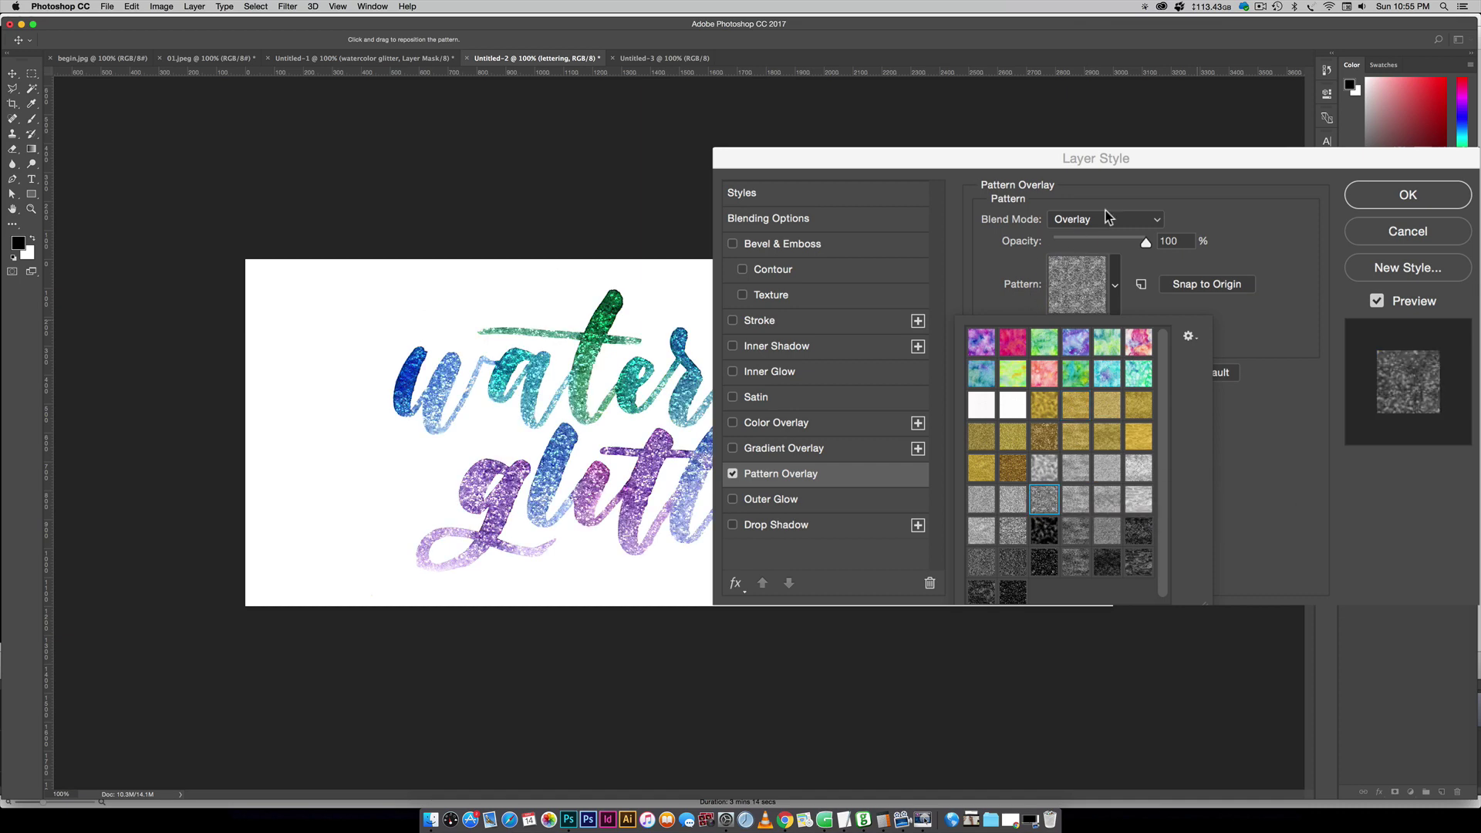
Try the Soft Light and Lighten blend modes for the pattern overlay and return it to Overlay.
{"action": "left_click", "coordinate": [1069, 221]}
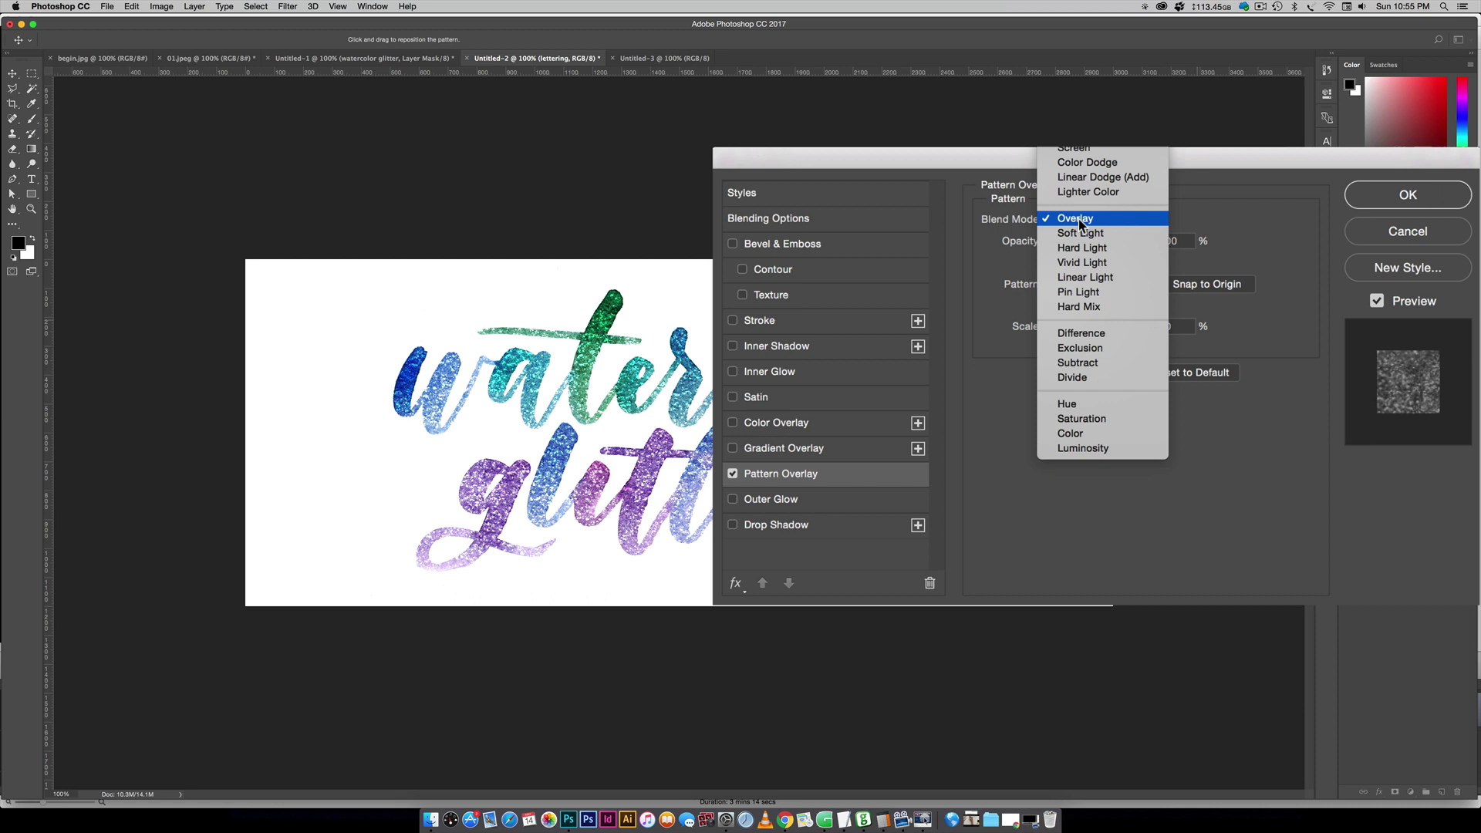
{"action": "left_click", "coordinate": [1085, 233]}
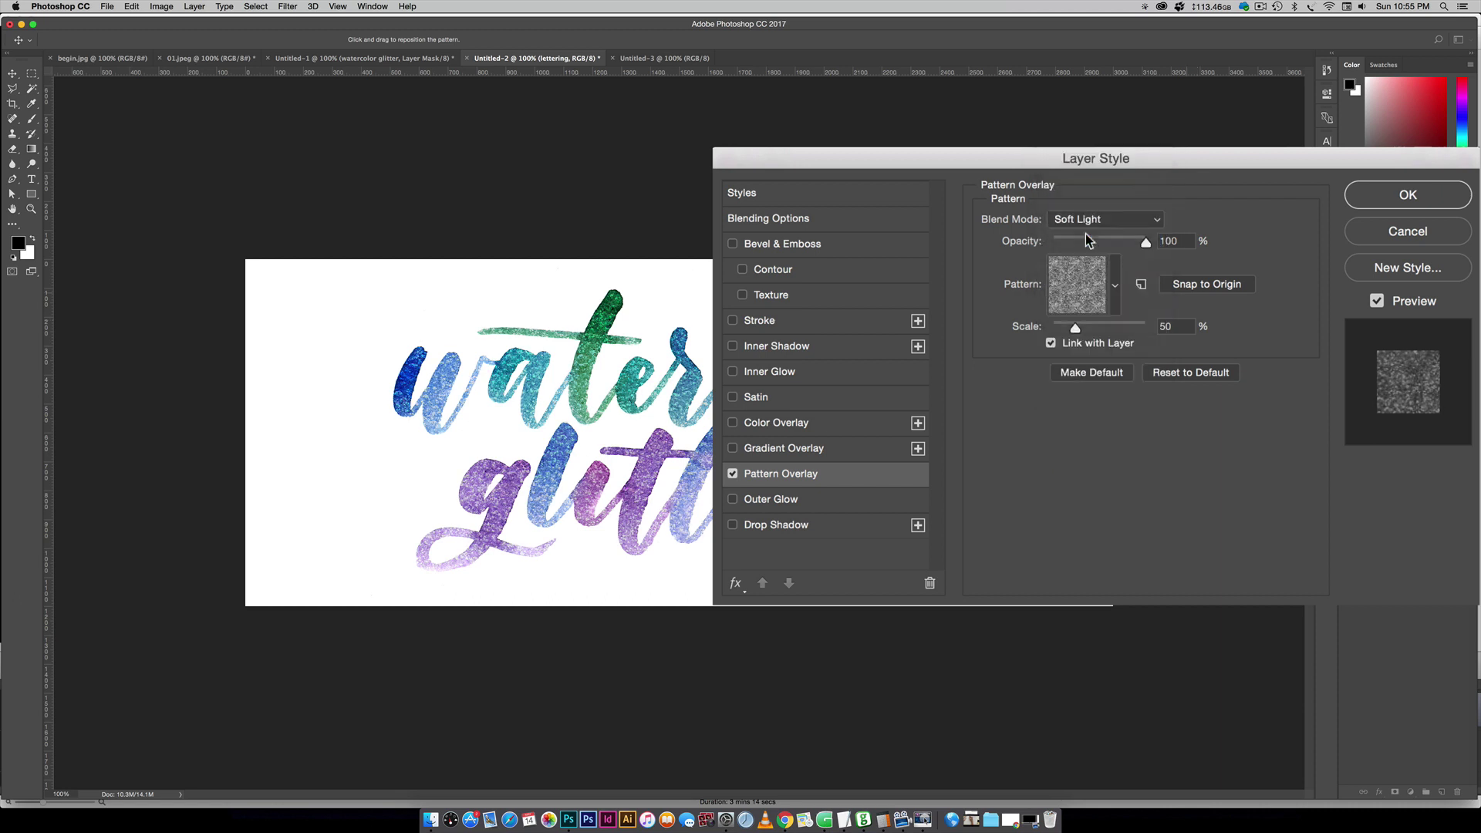
{"action": "left_click", "coordinate": [1095, 221]}
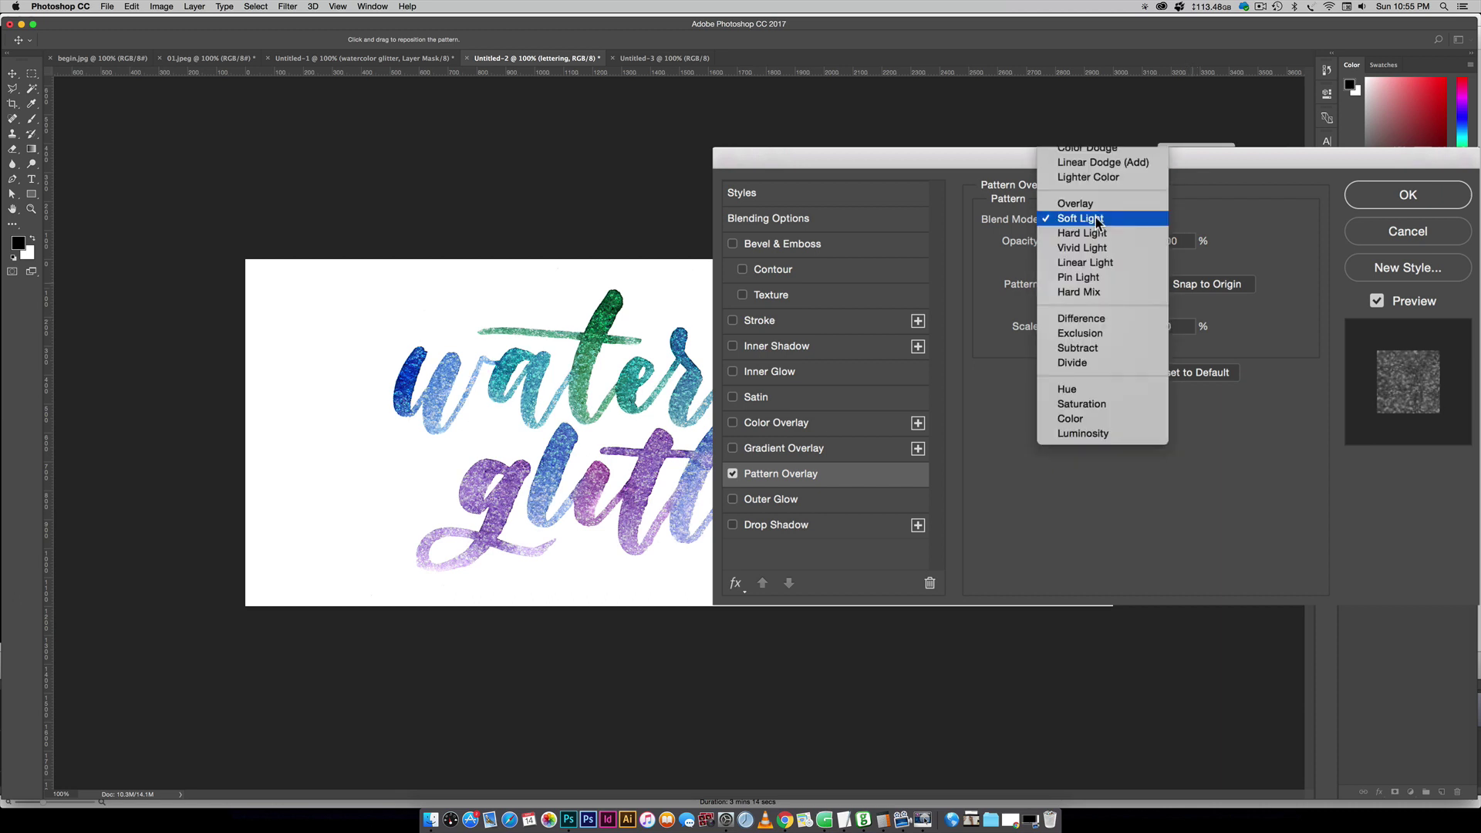
{"action": "left_click", "coordinate": [1076, 178]}
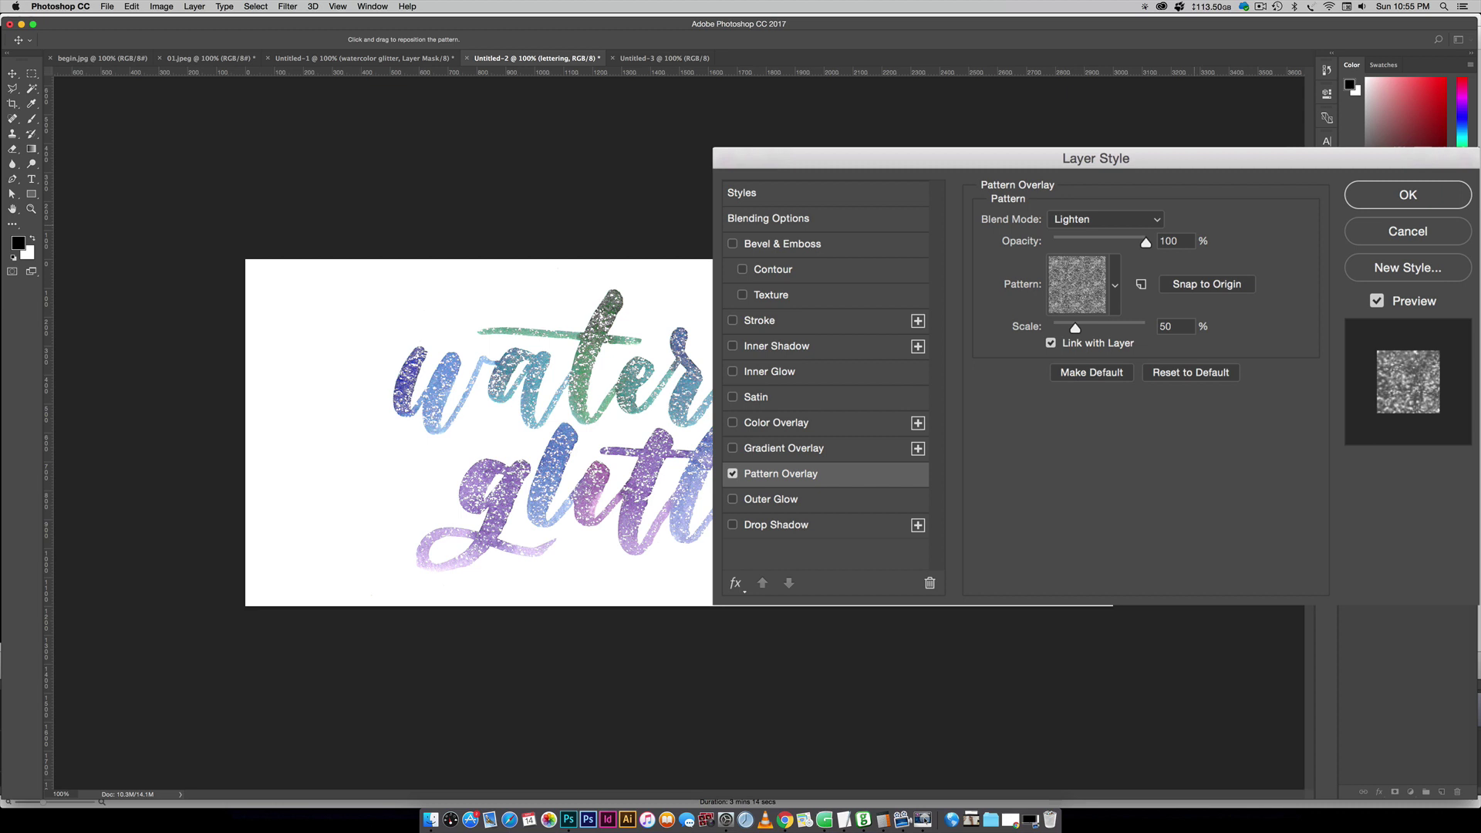
{"action": "left_click", "coordinate": [1078, 223]}
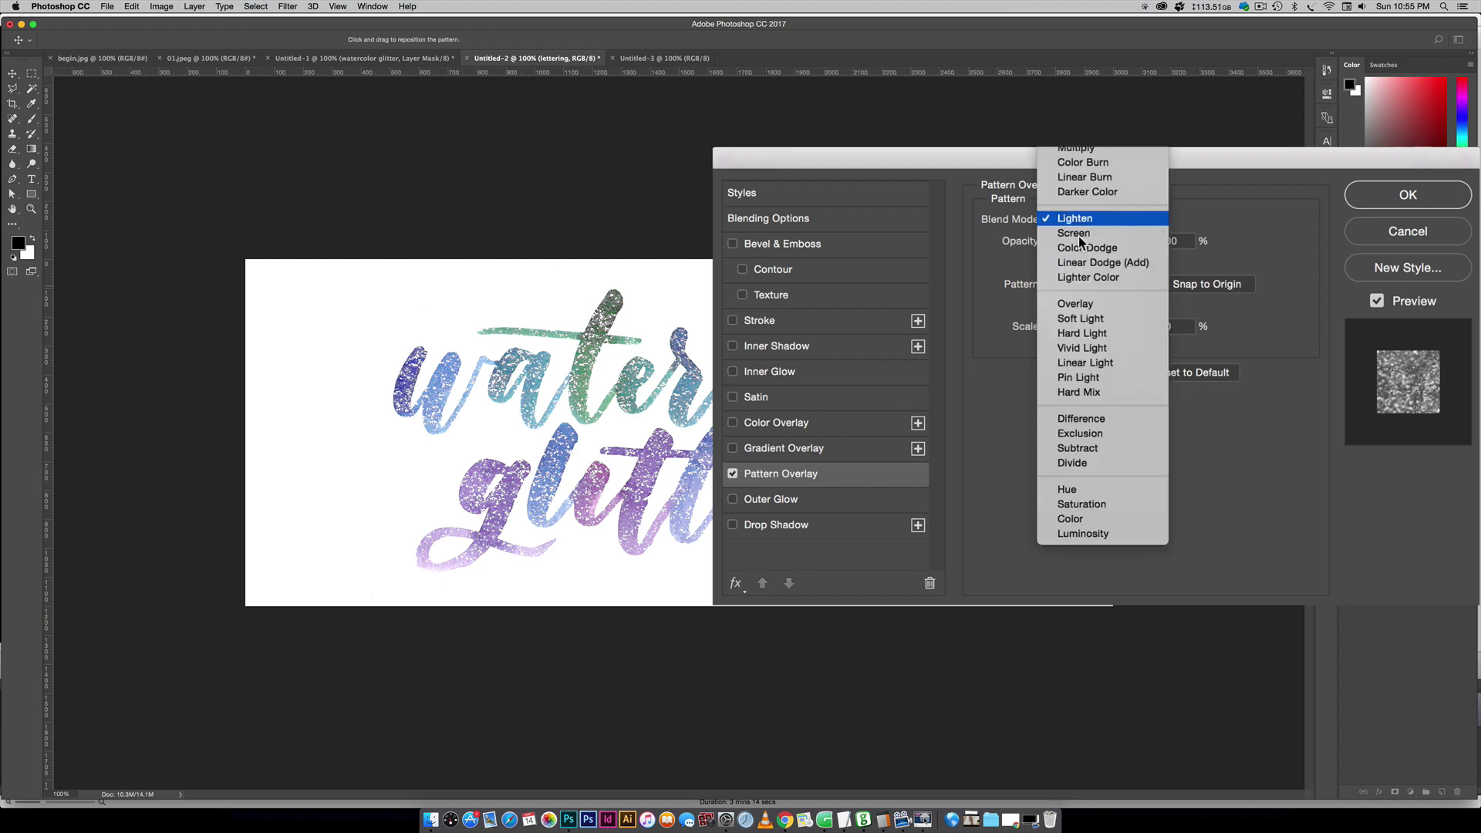
{"action": "left_click", "coordinate": [1076, 302]}
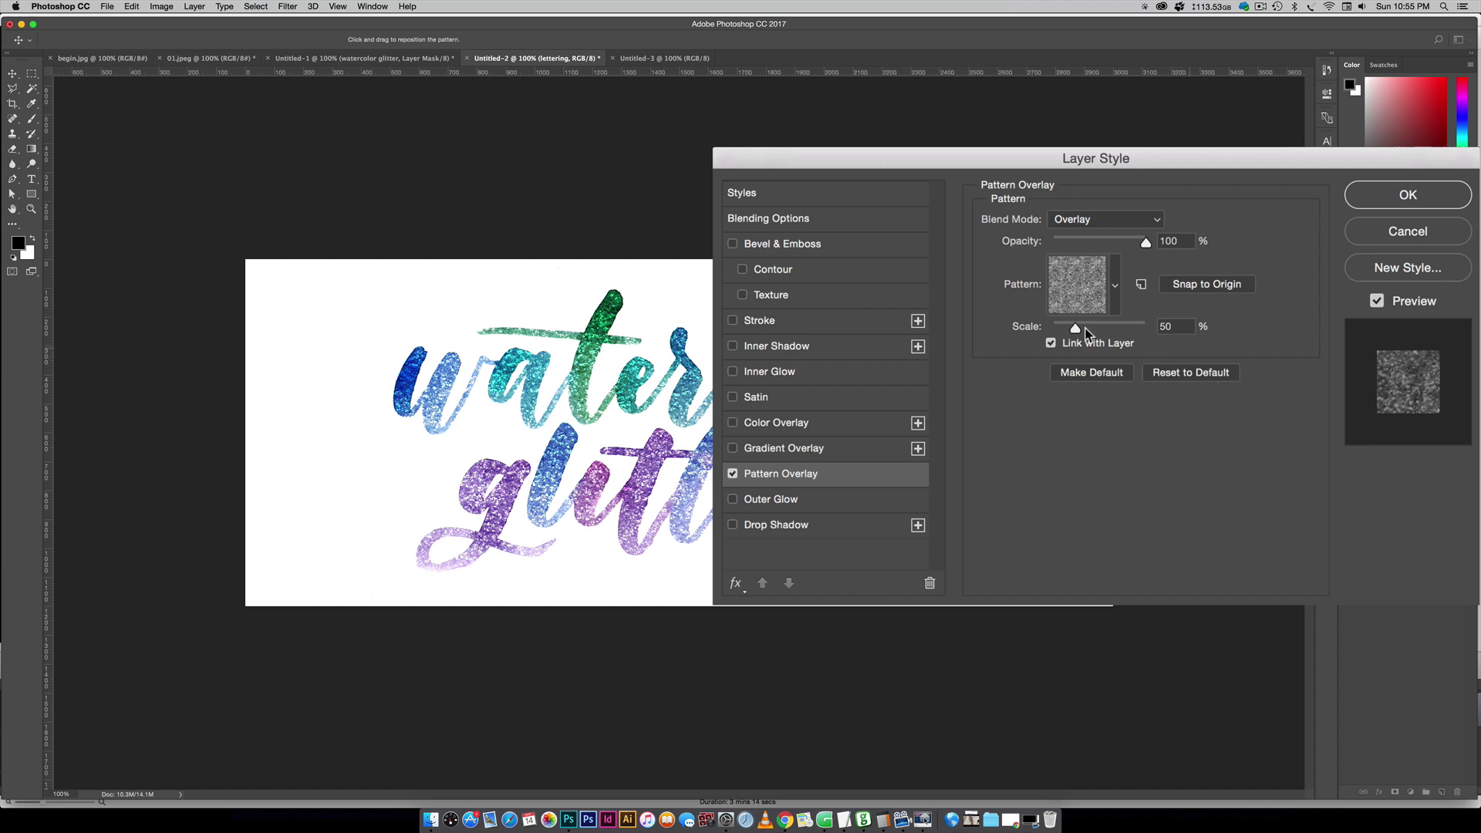
Try pattern overlay scales of 25% and 100%, and set the scale back to 50%.
{"action": "left_click", "coordinate": [1161, 328]}
{"action": "type", "text": "25"}
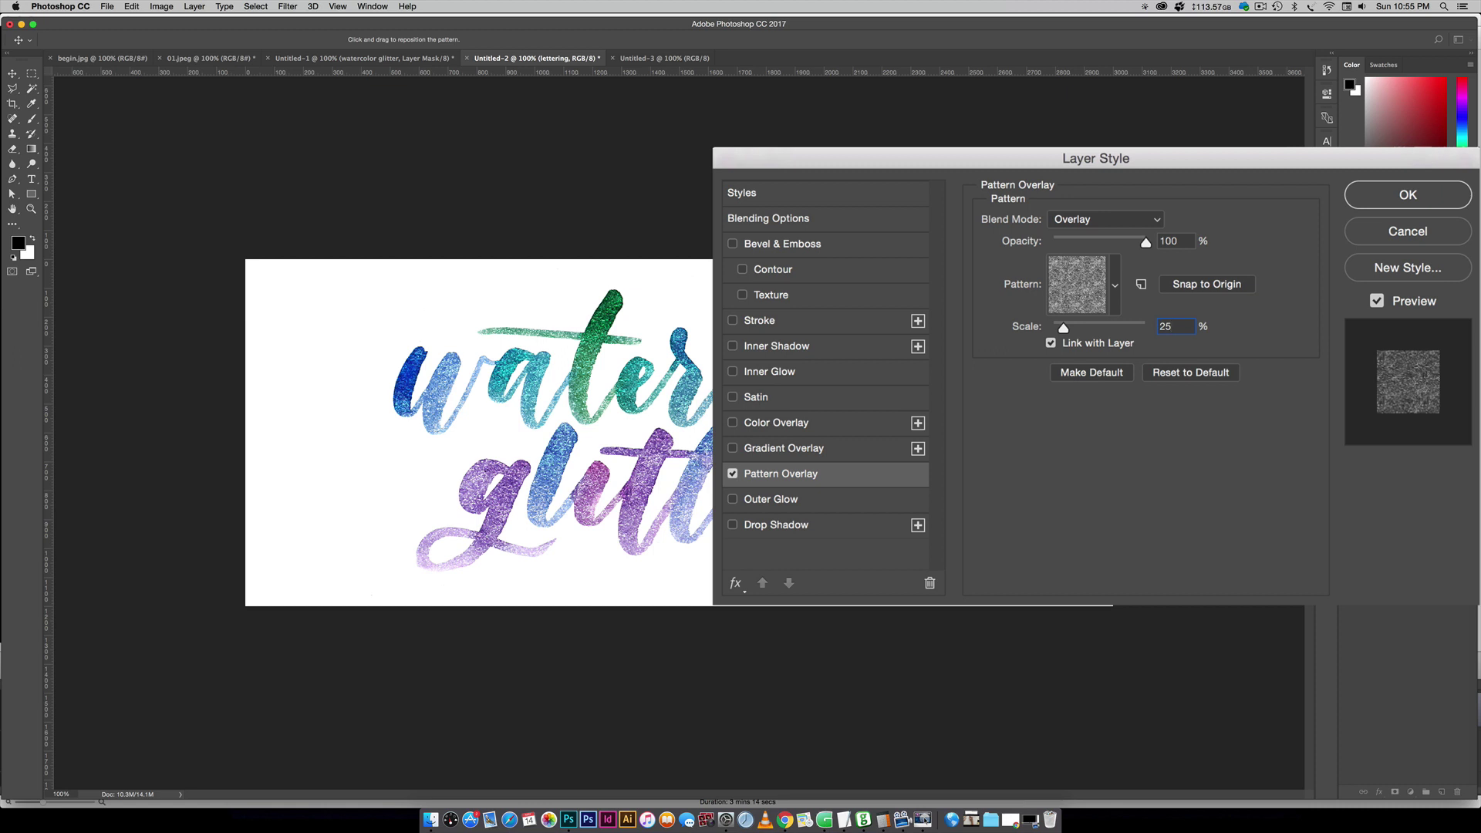
{"action": "key", "text": "BackSpace"}
{"action": "key", "text": "BackSpace"}
{"action": "type", "text": "100"}
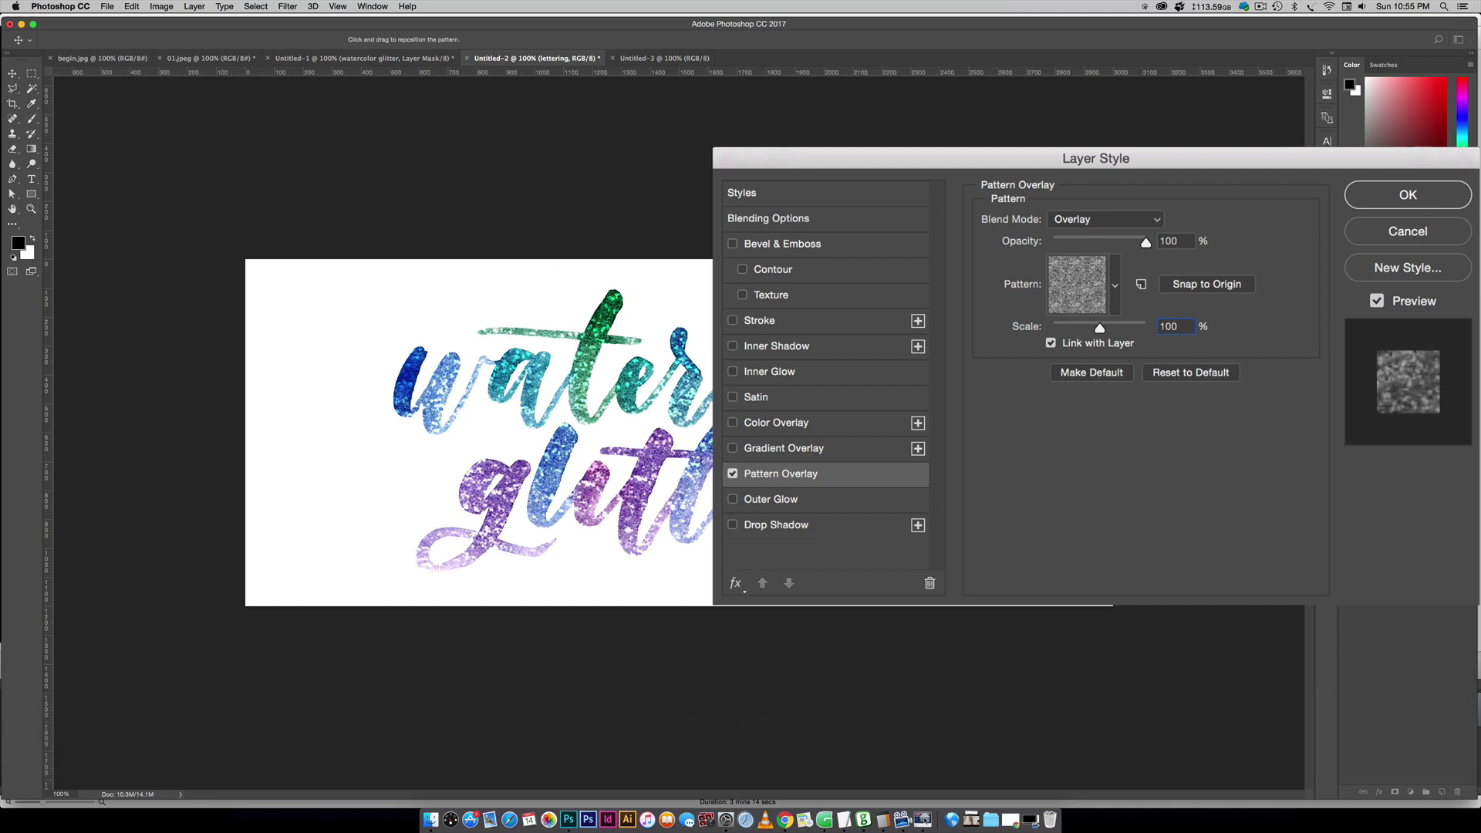
{"action": "double_click", "coordinate": [1172, 327]}
{"action": "type", "text": "50"}
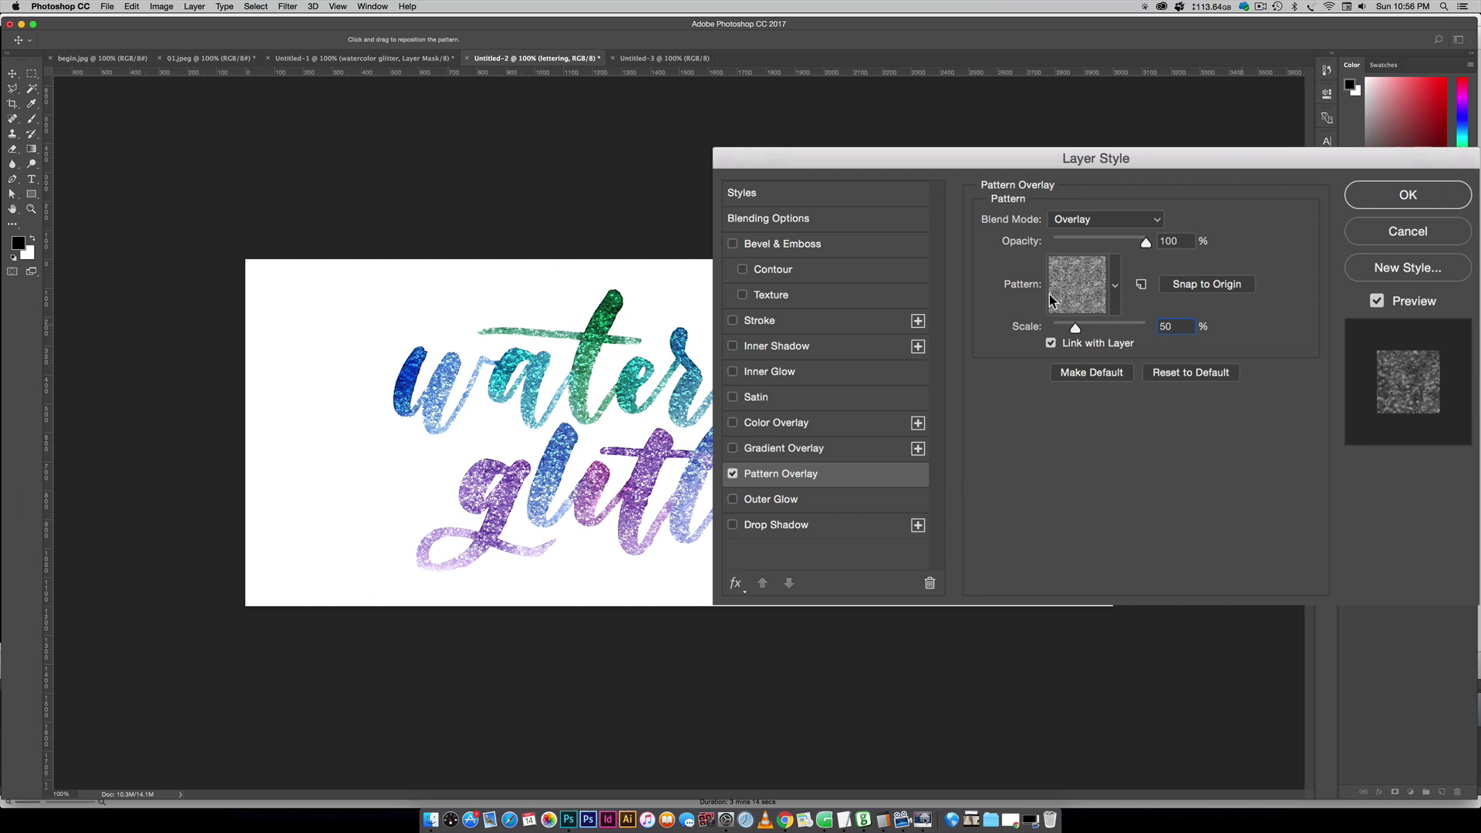
Preview the gold glitter pattern once more, reselect the gray glitter pattern and apply the layer style.
{"action": "left_click", "coordinate": [1078, 286]}
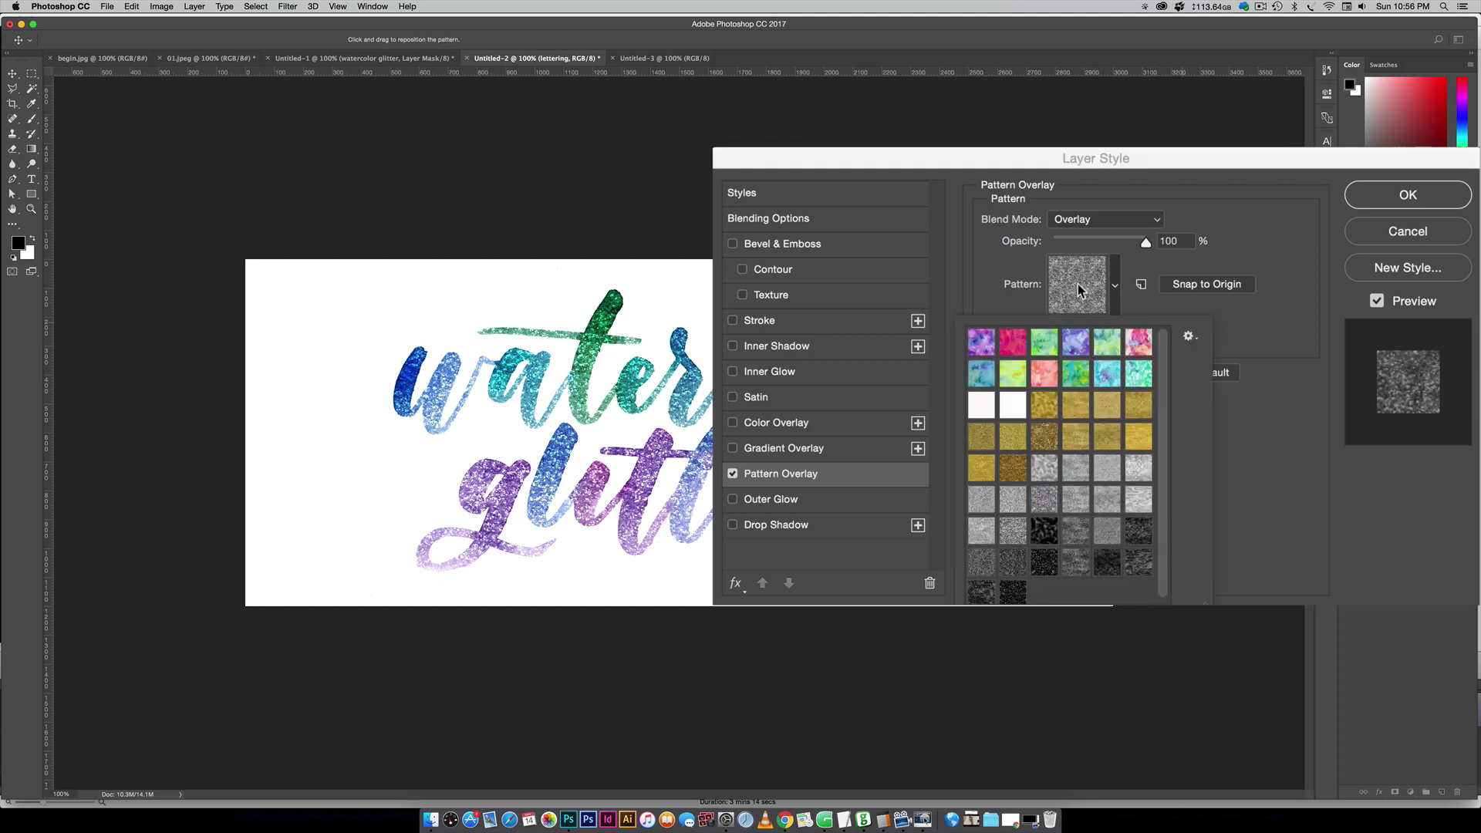
{"action": "left_click", "coordinate": [1044, 436]}
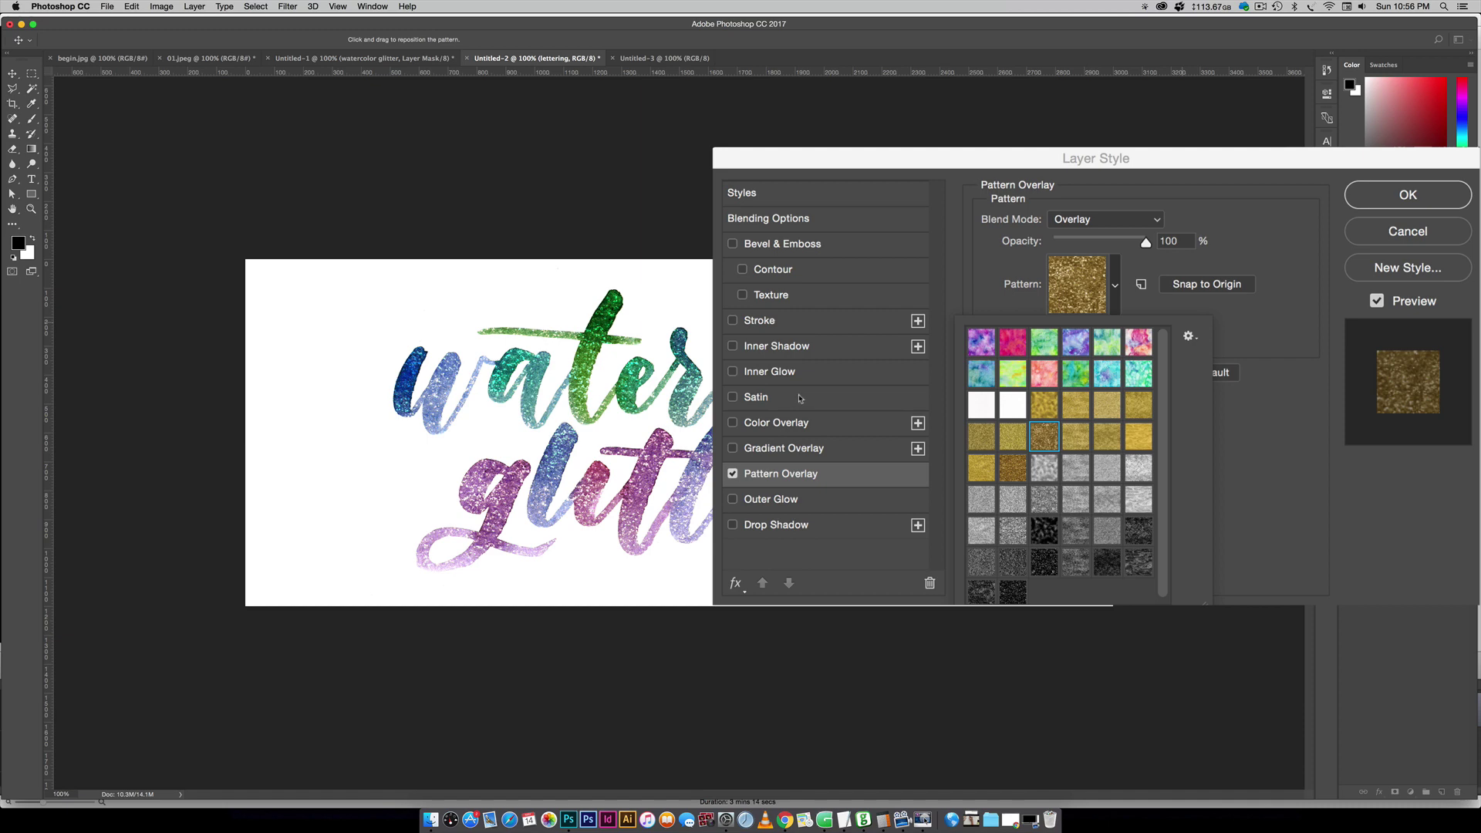
{"action": "left_click", "coordinate": [1037, 501]}
{"action": "left_click", "coordinate": [1259, 419]}
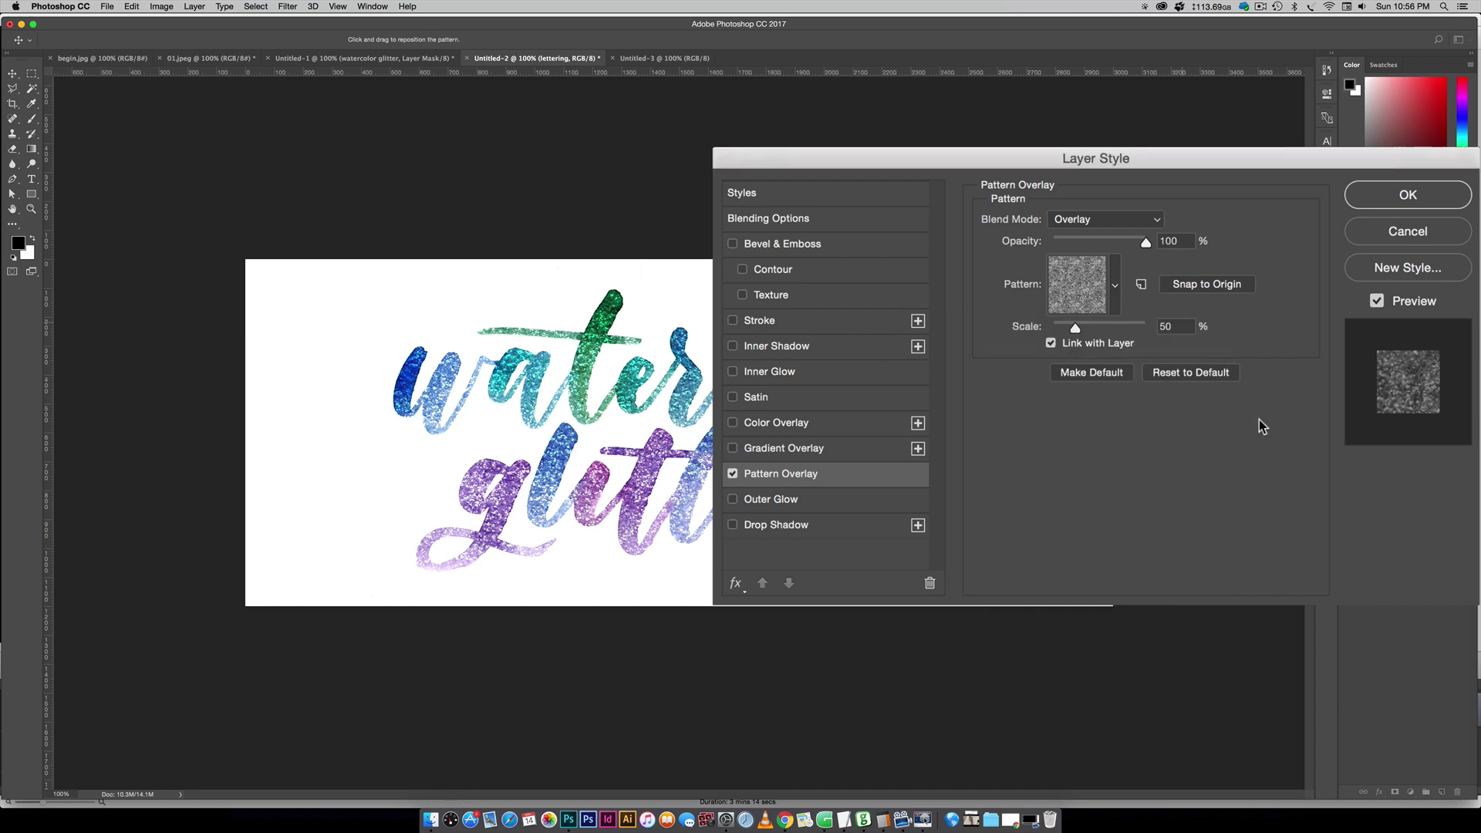
{"action": "left_click", "coordinate": [1396, 195]}
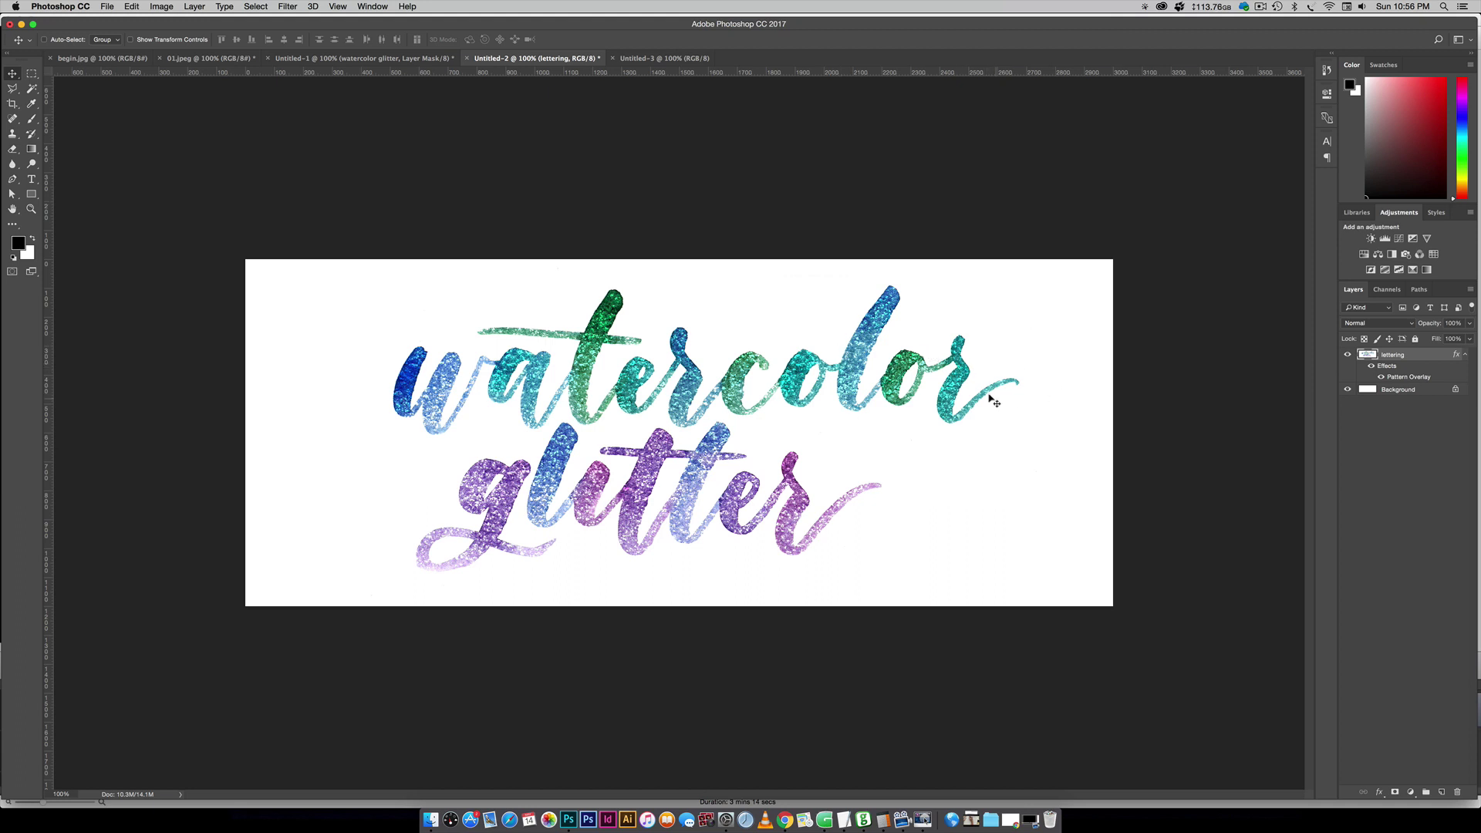
Compare the result with the partly glittered lettering in 01.jpeg and return to Untitled-2.
{"action": "left_click", "coordinate": [351, 58]}
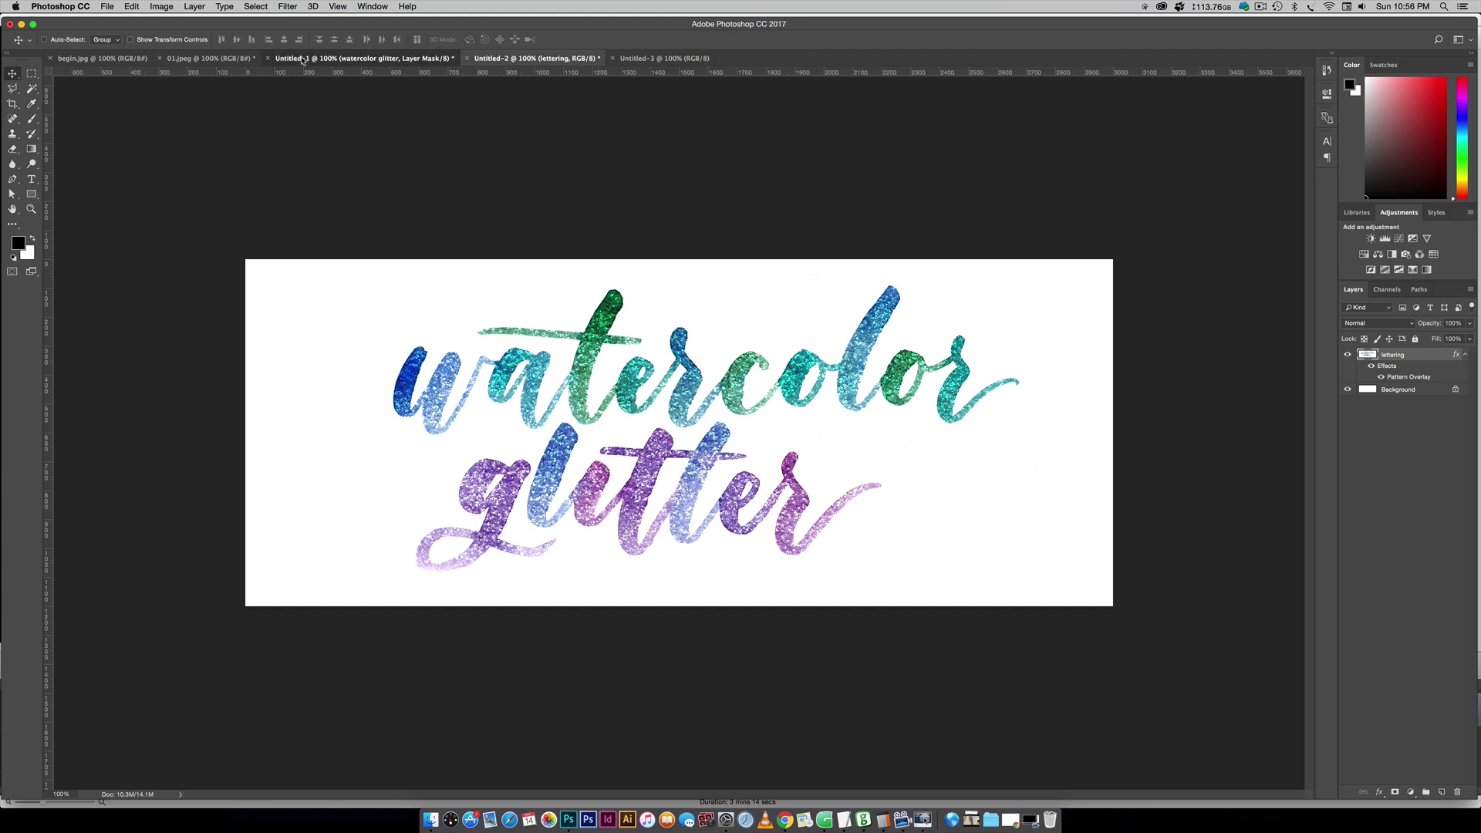
{"action": "left_click", "coordinate": [222, 58]}
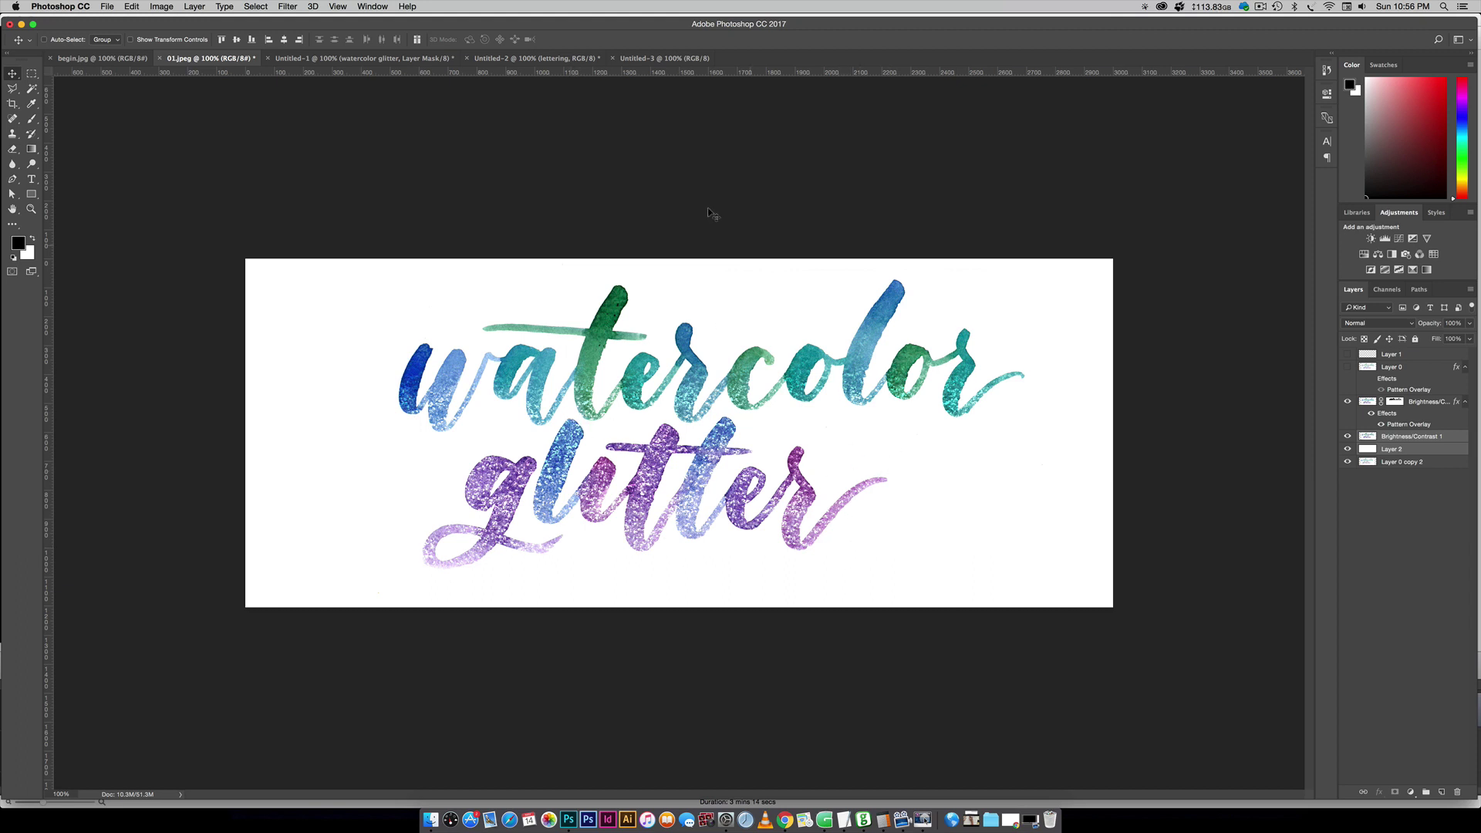
{"action": "left_click", "coordinate": [536, 58]}
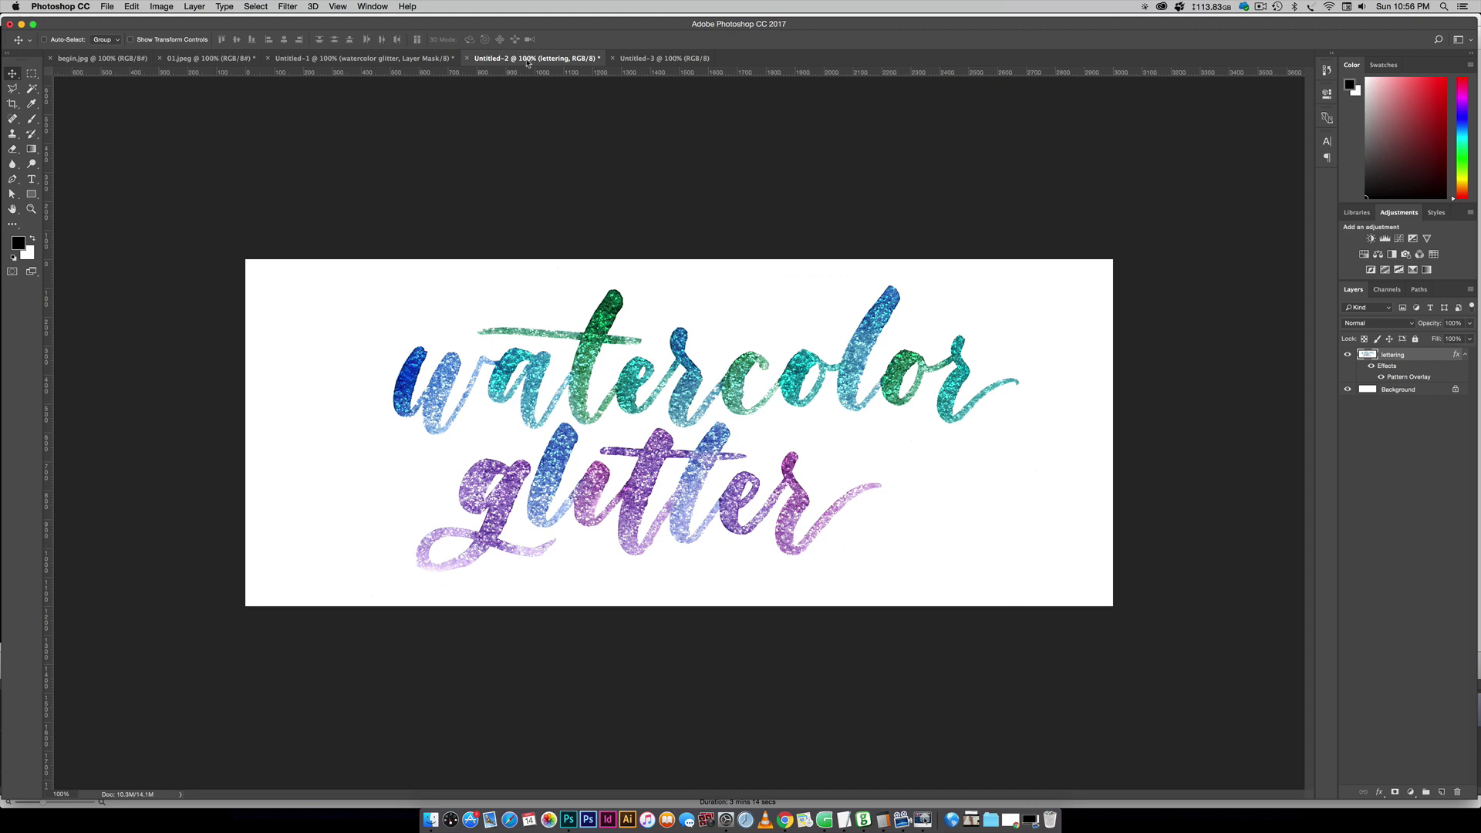
Duplicate the lettering layer together with its pattern overlay.
{"action": "right_click", "coordinate": [1414, 355]}
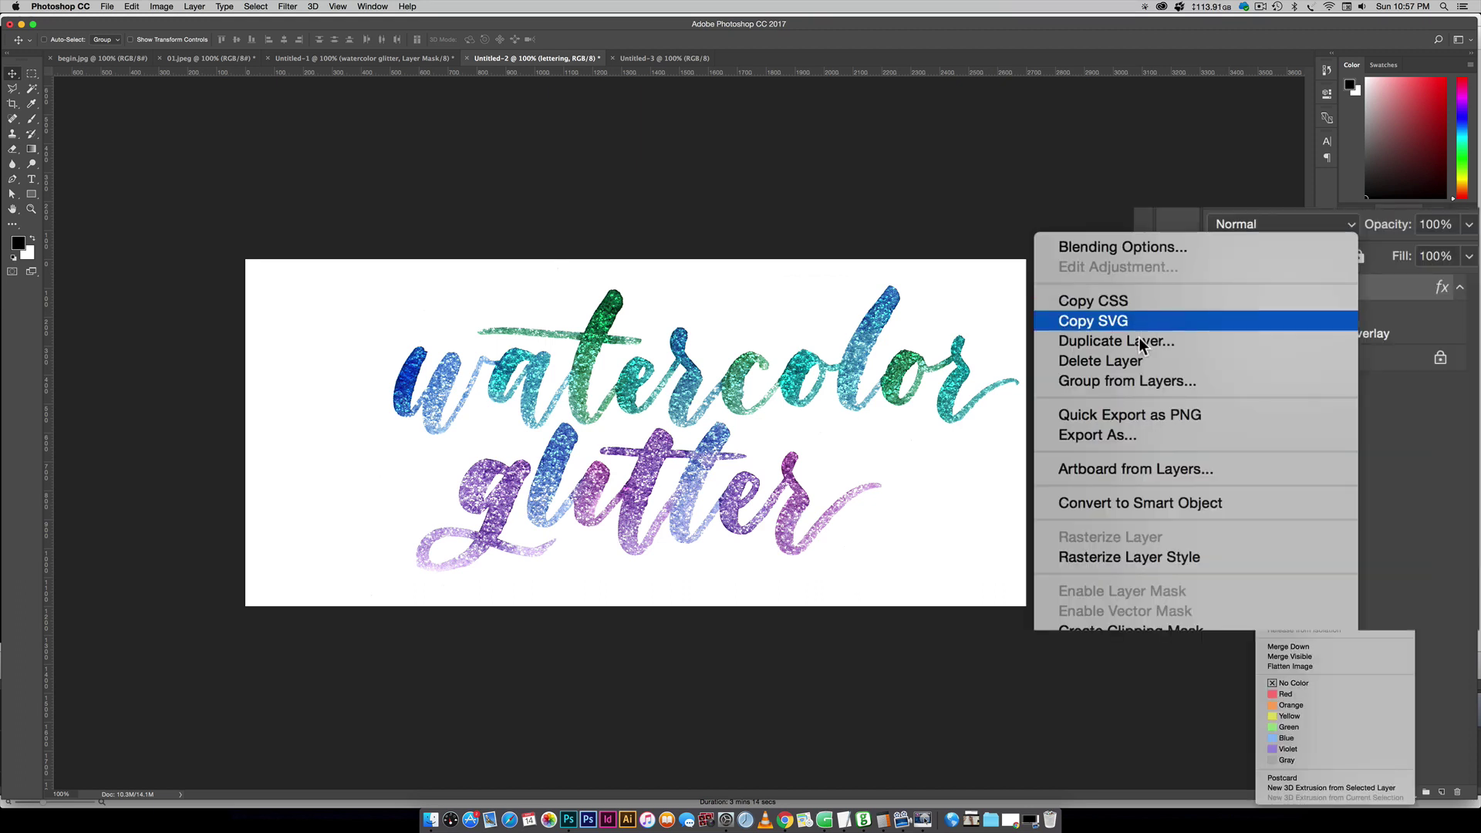
{"action": "left_click", "coordinate": [1433, 386]}
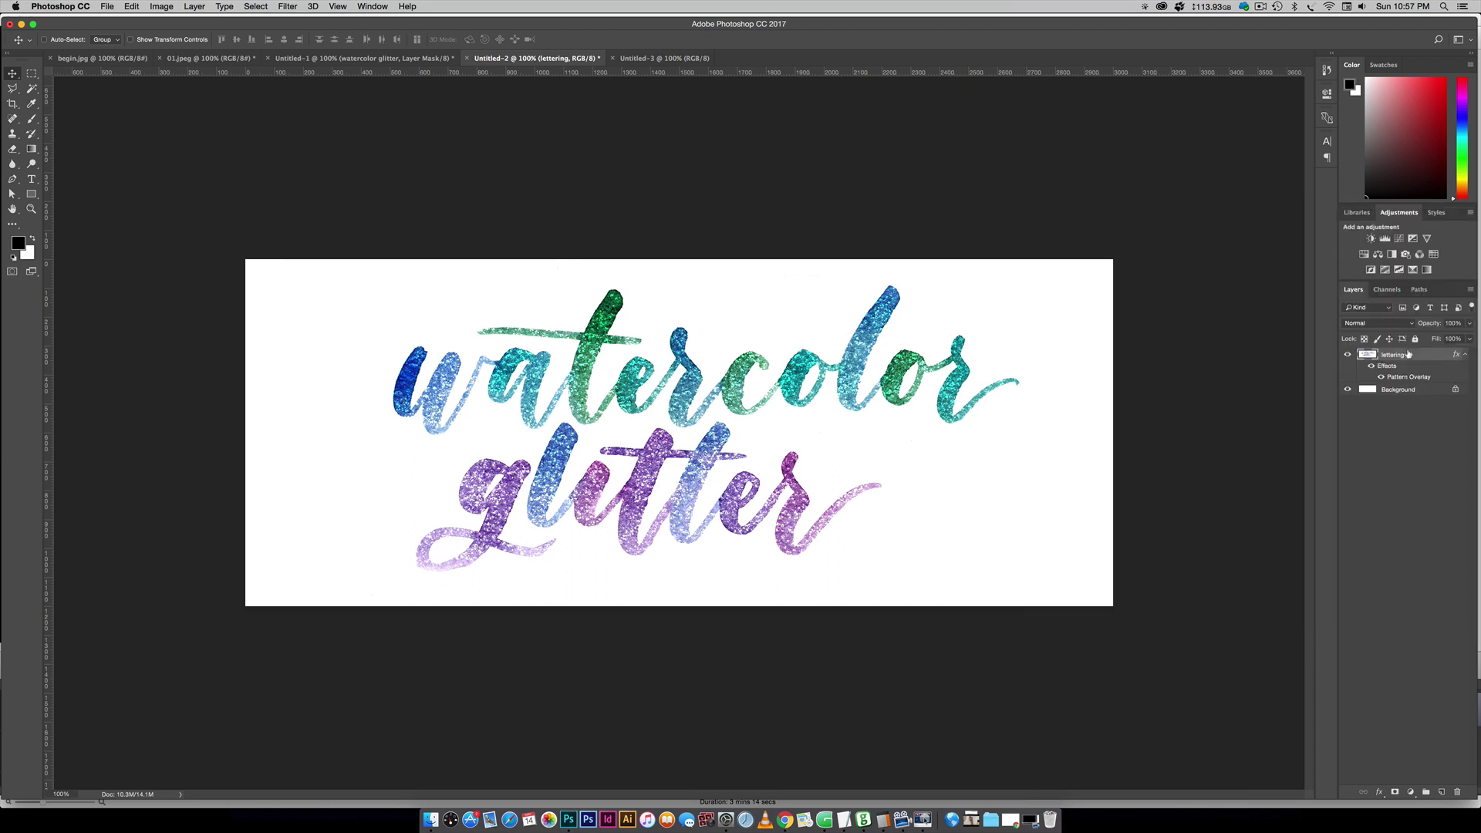
{"action": "left_click_drag", "start_coordinate": [1421, 354], "coordinate": [1439, 797]}
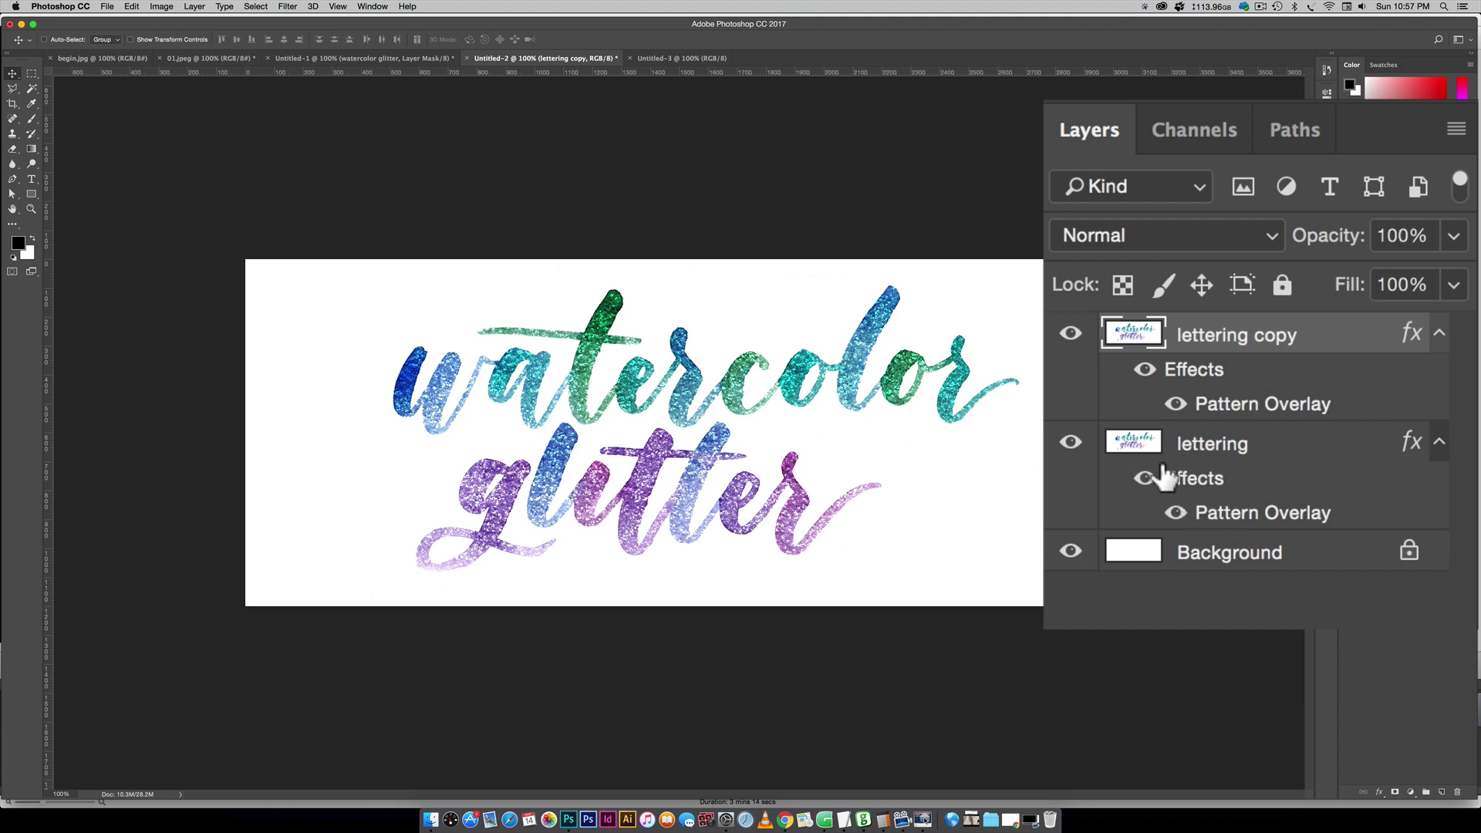
Hide the effects on the original lettering layer and check it by toggling the visibility of the lettering copy layer.
{"action": "left_click", "coordinate": [1142, 477]}
{"action": "left_click", "coordinate": [1071, 332]}
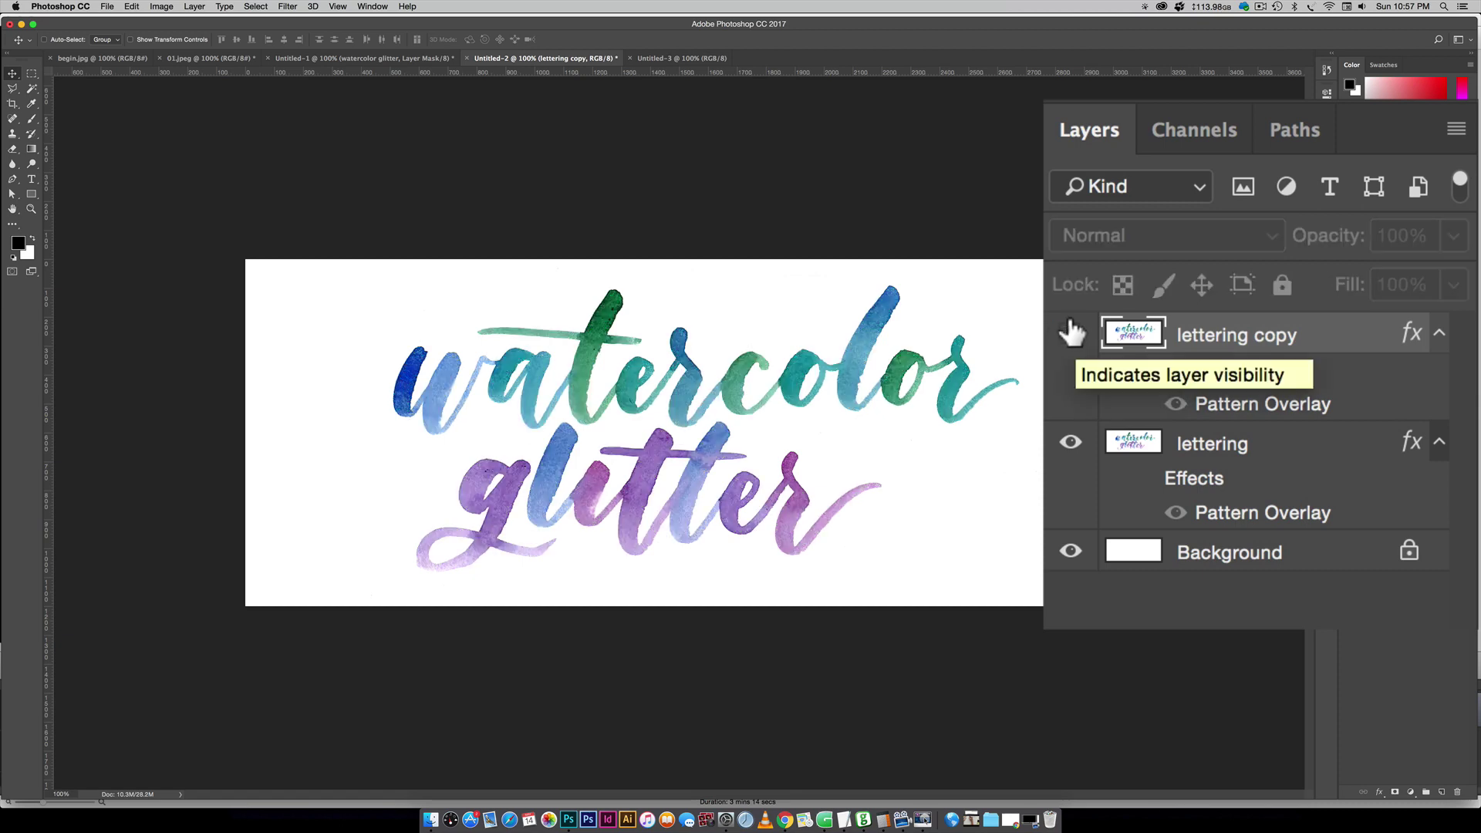
{"action": "left_click", "coordinate": [1071, 332]}
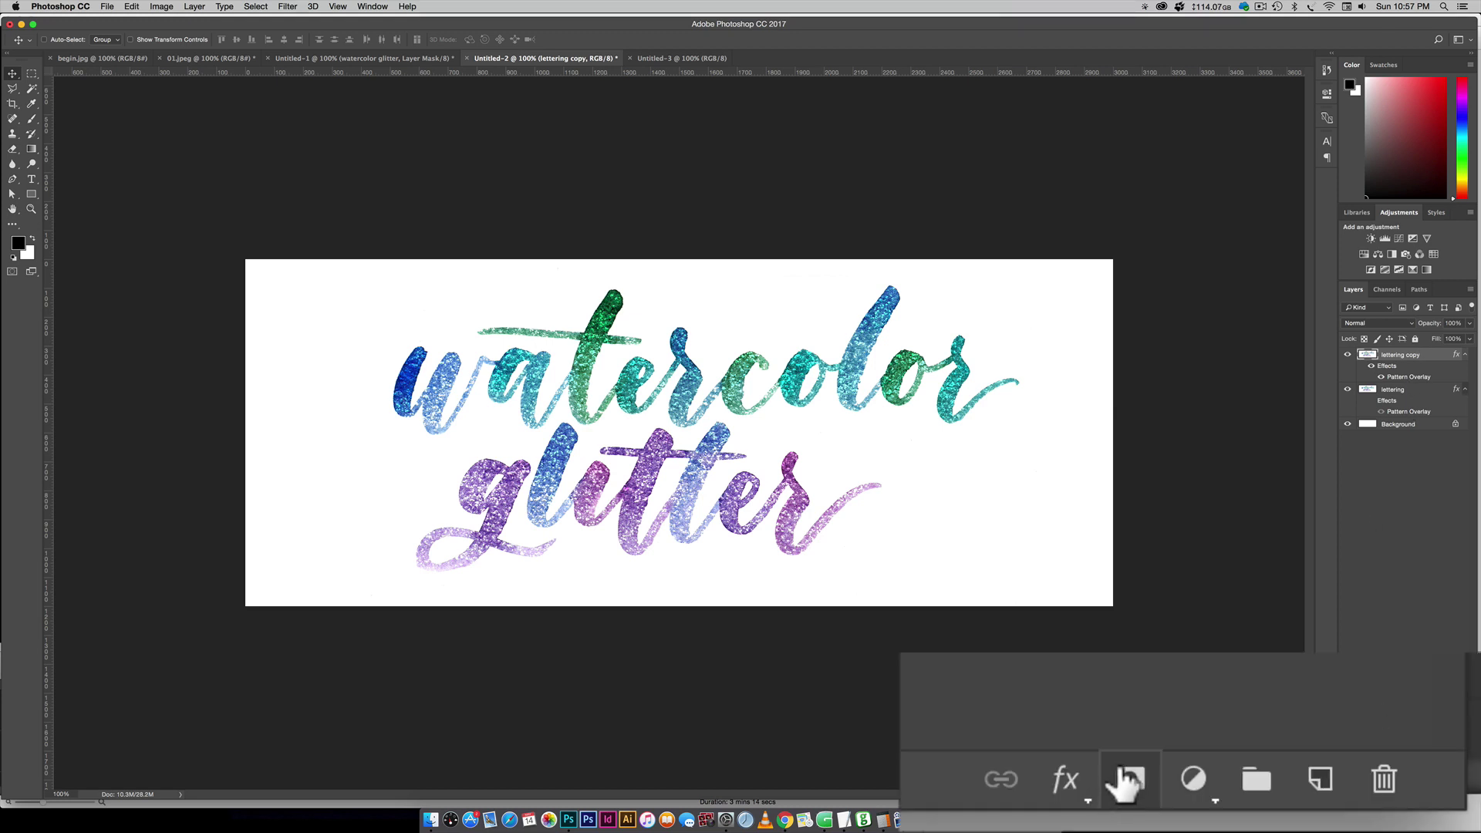
Add a layer mask to the lettering copy layer and ready a soft round brush of 600 px with 0% hardness.
{"action": "left_click", "coordinate": [1126, 779]}
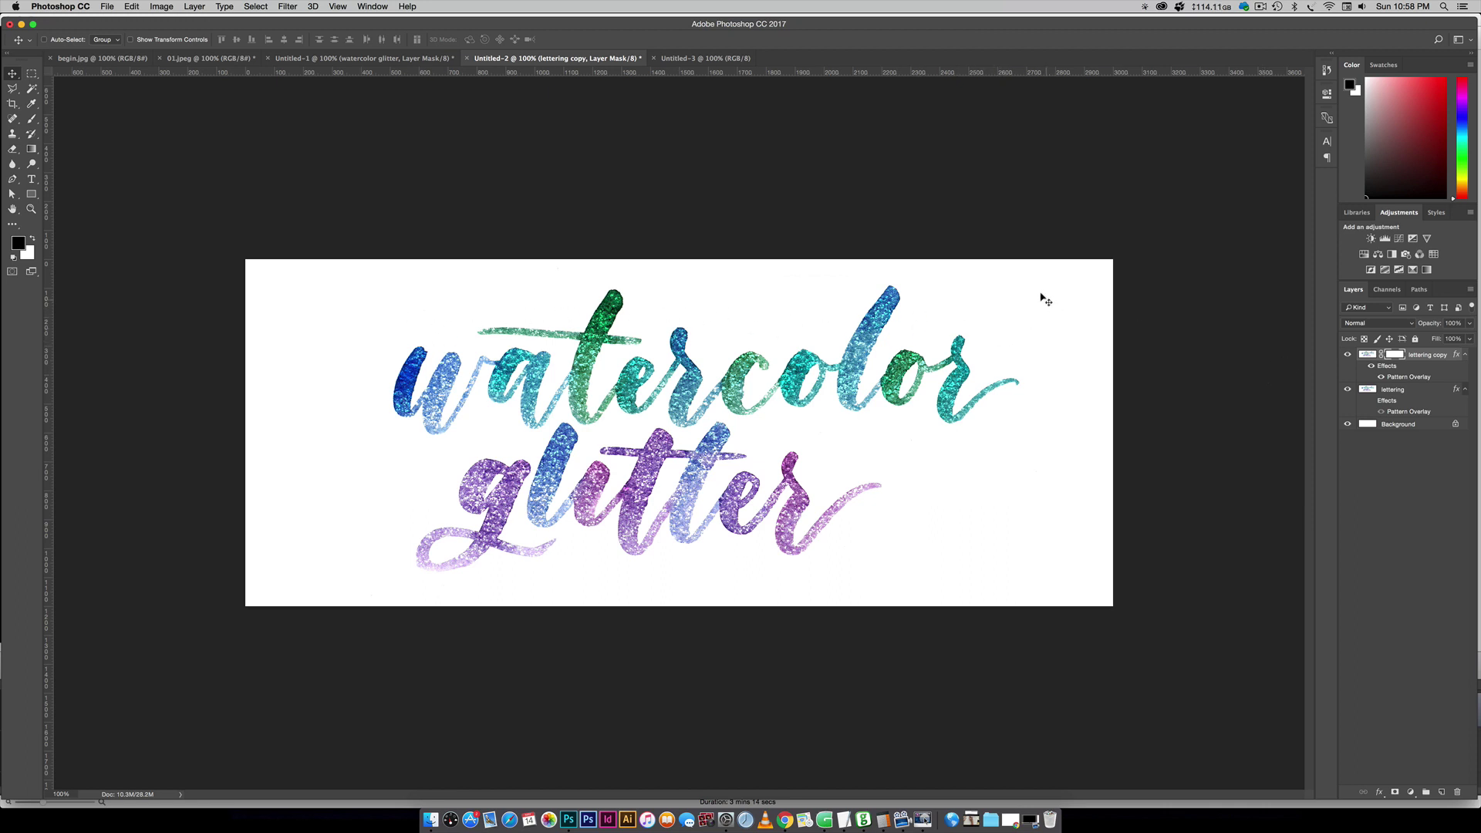
{"action": "key", "text": "b"}
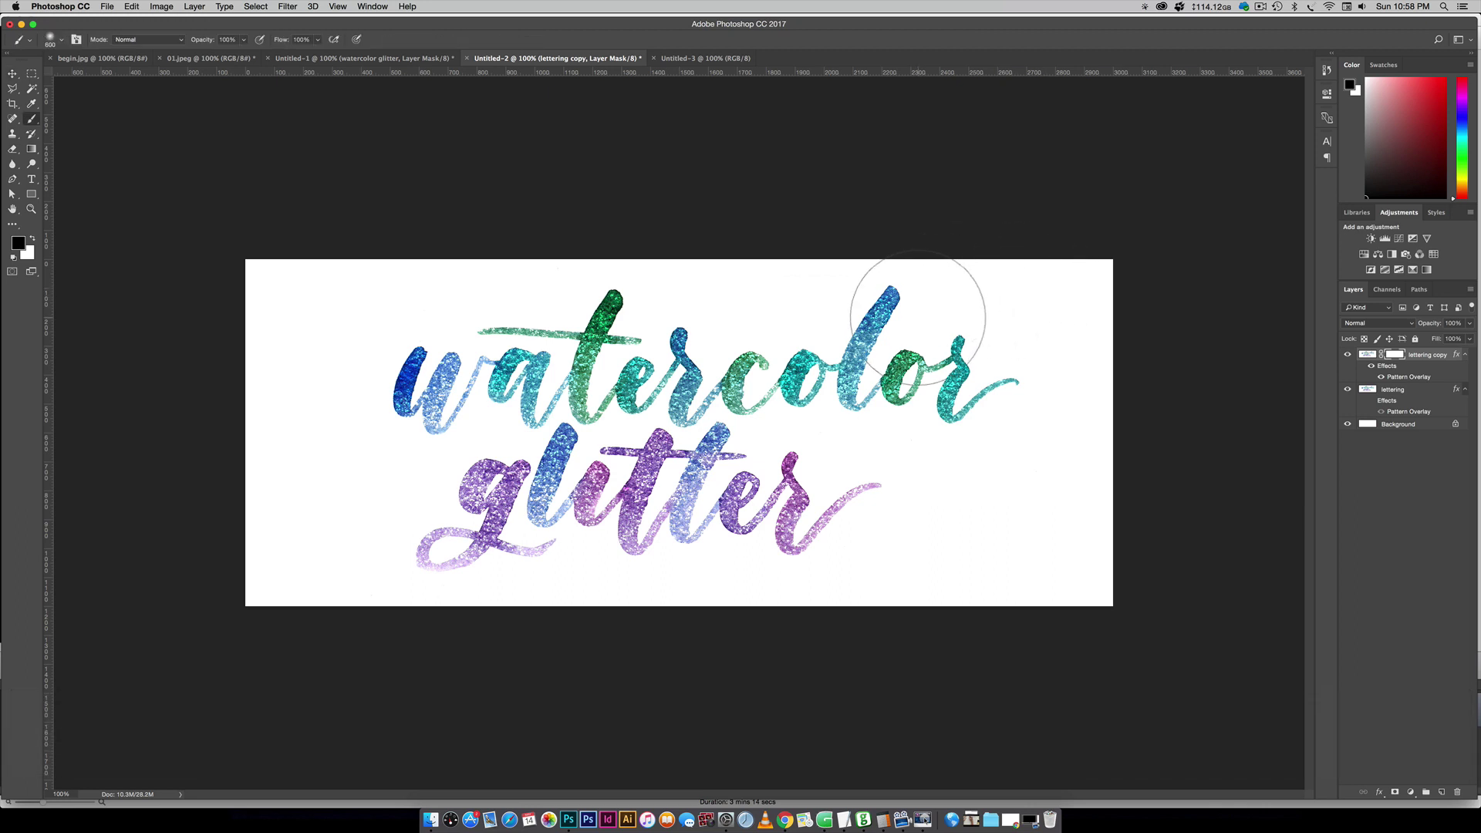
{"action": "left_click", "coordinate": [61, 43]}
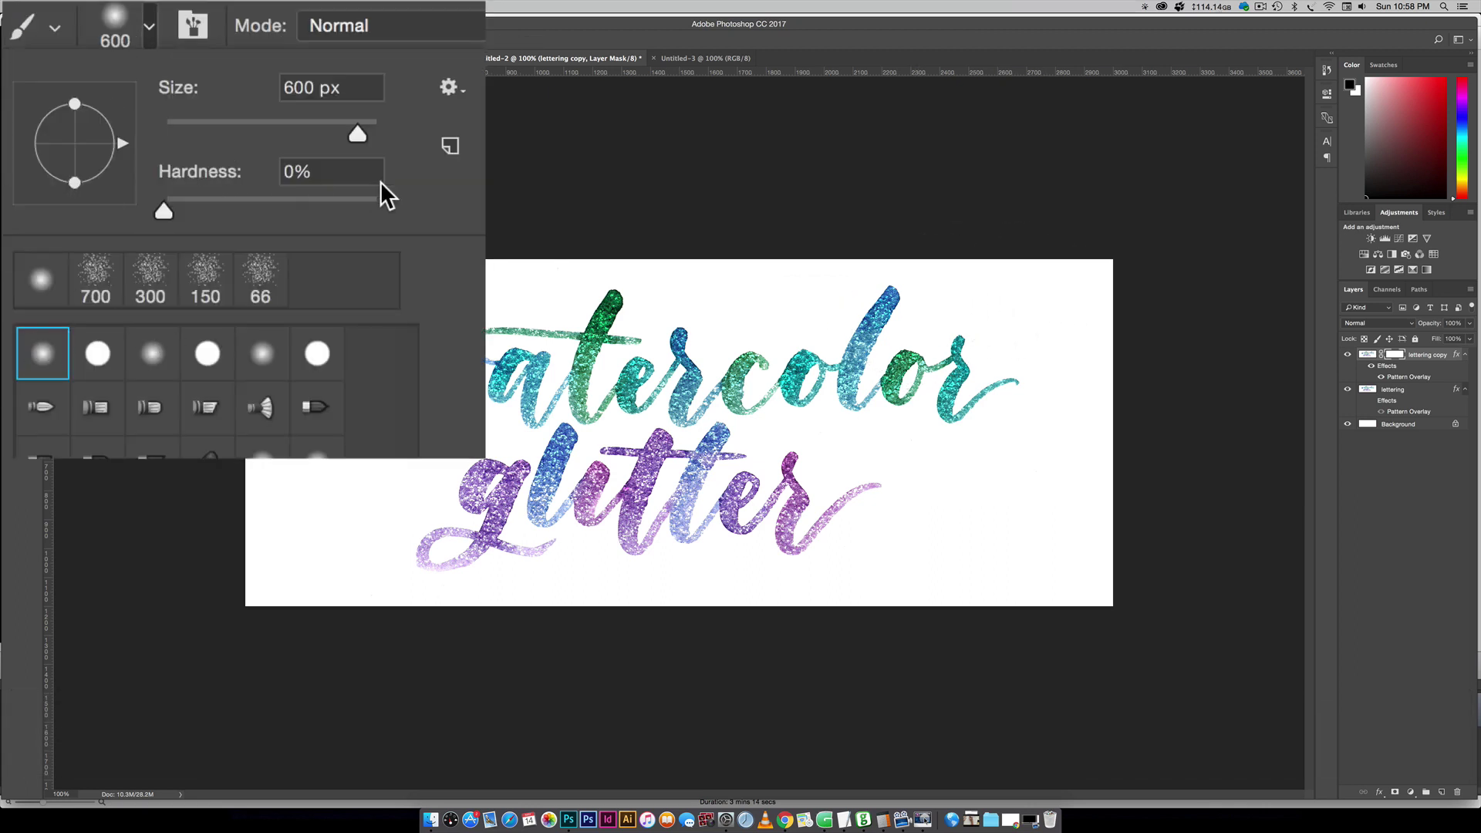
Paint black on the lettering copy's mask with the soft brush, enlarged to 800 px, to fade the glitter from the upper part of "watercolor".
{"action": "left_click", "coordinate": [397, 124]}
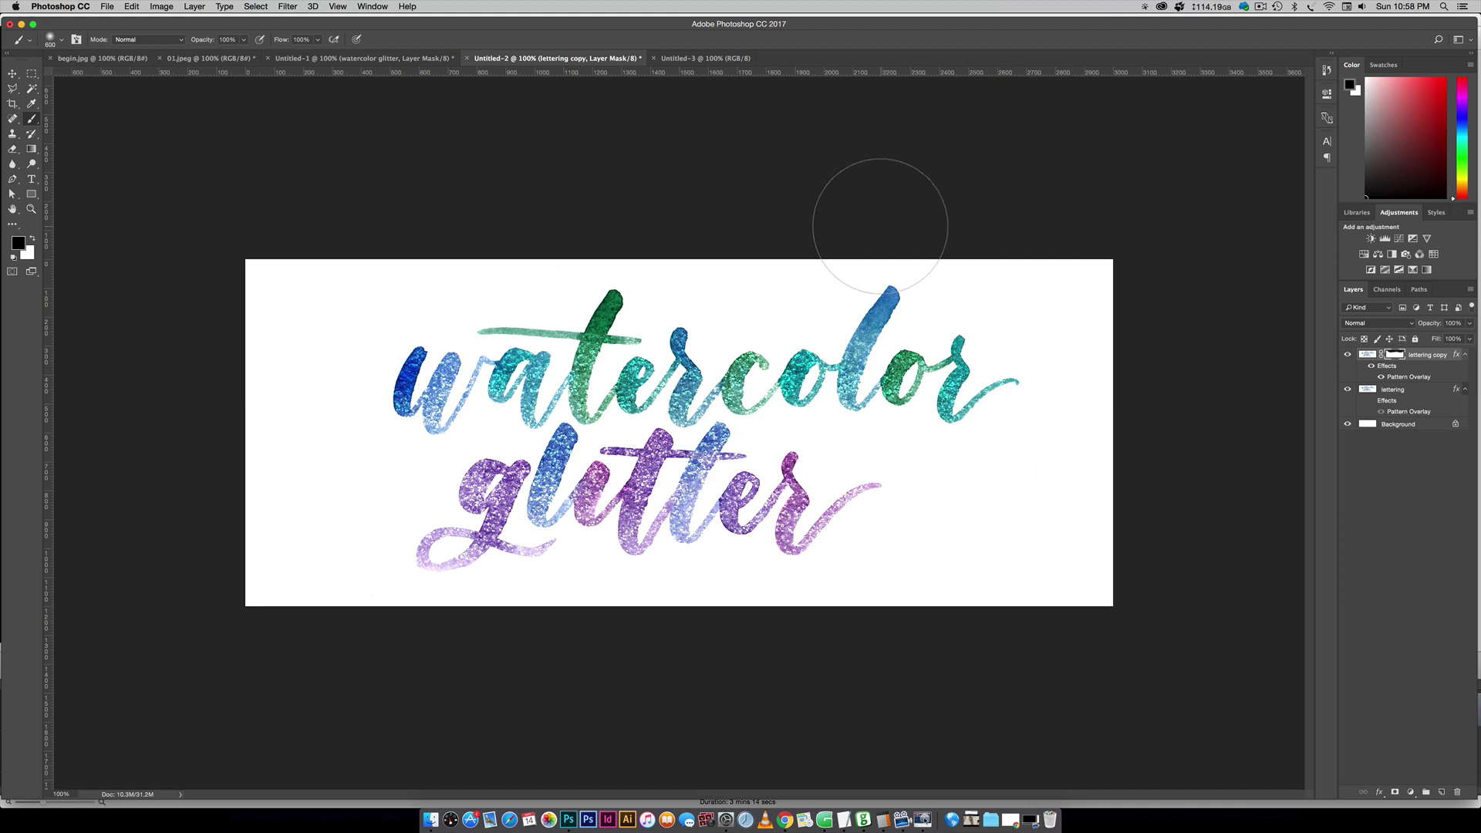
{"action": "key", "text": "bracketright"}
{"action": "key", "text": "bracketright"}
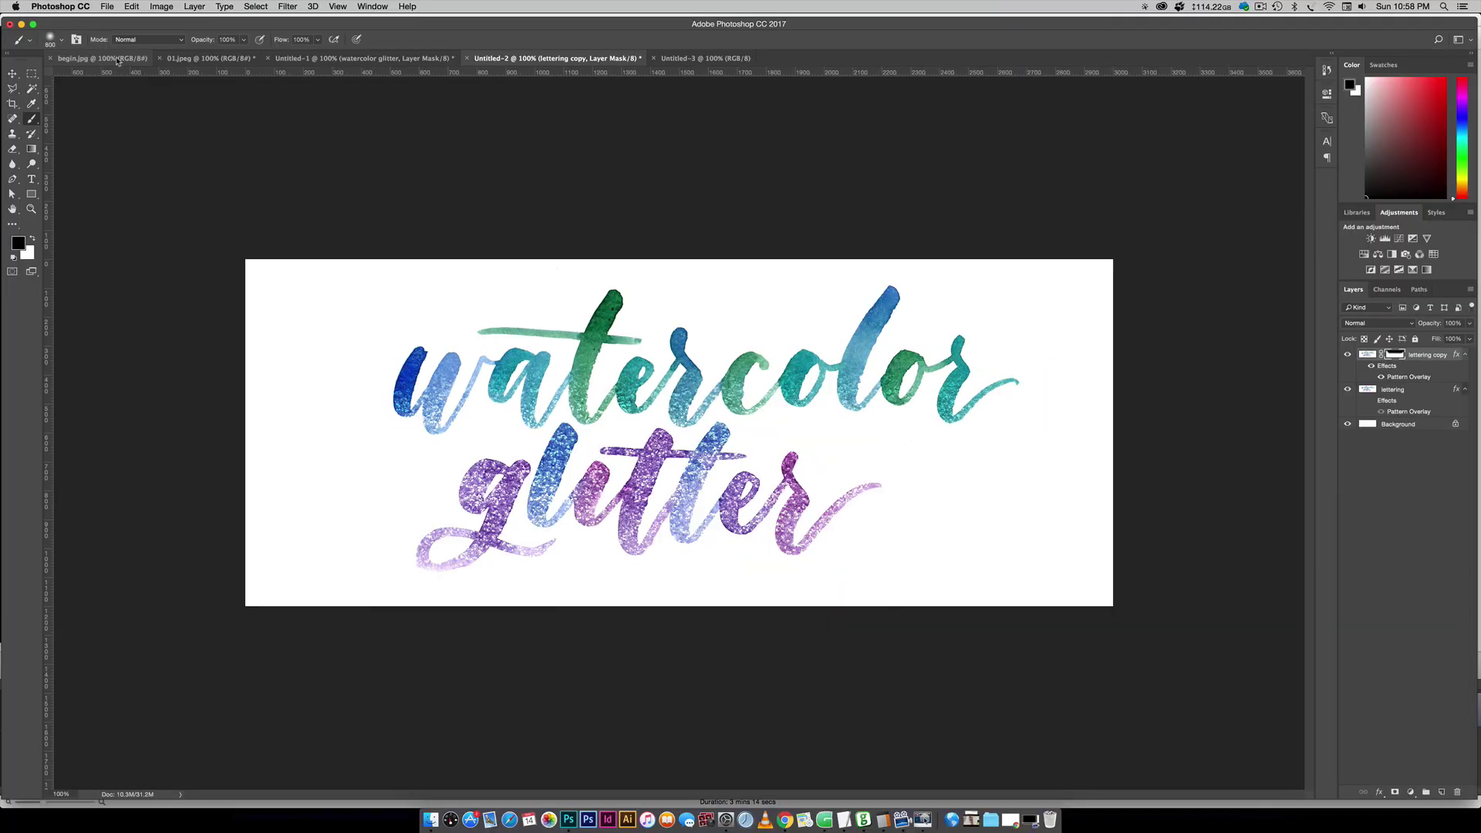
Examine the selectively glittered artwork in begin.jpg and the glittered type in Untitled-1, reducing the brush to 175 px along the way.
{"action": "left_click", "coordinate": [101, 58]}
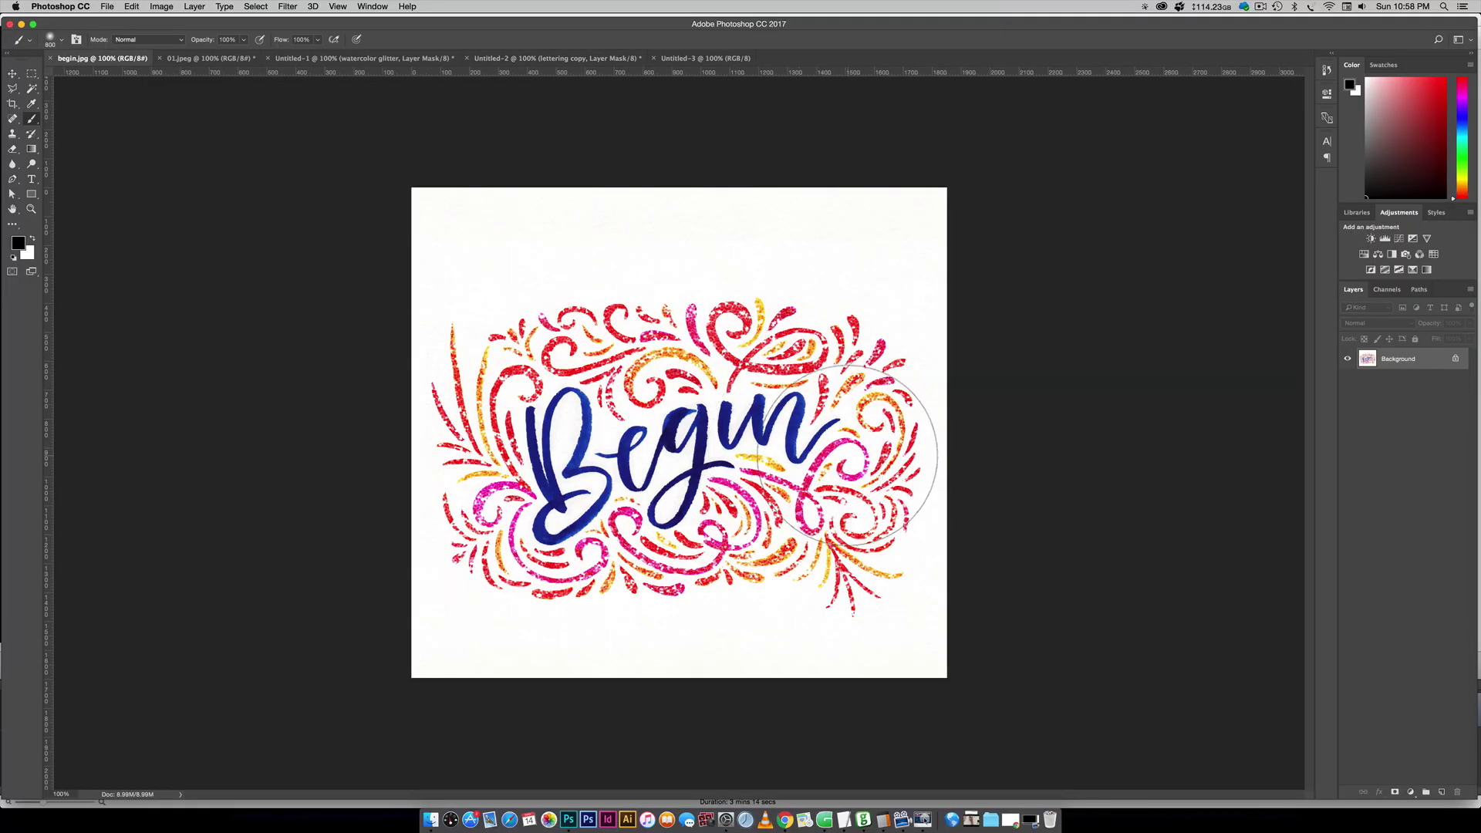
{"action": "key", "text": "bracketleft"}
{"action": "key", "text": "bracketleft"}
{"action": "key", "text": "bracketleft"}
{"action": "key", "text": "bracketleft"}
{"action": "key", "text": "bracketleft"}
{"action": "key", "text": "bracketleft"}
{"action": "key", "text": "bracketleft"}
{"action": "key", "text": "bracketleft"}
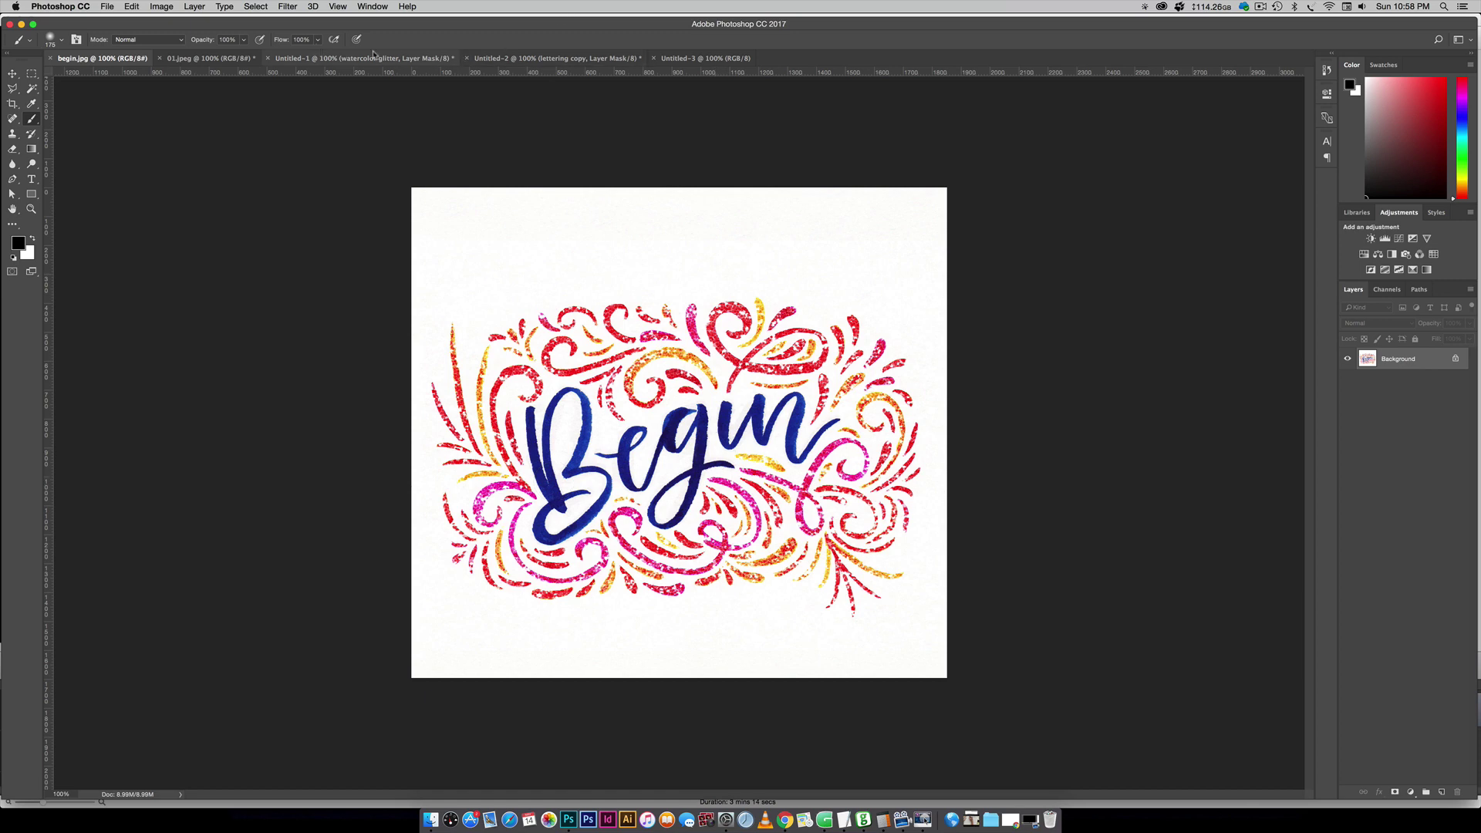
{"action": "left_click", "coordinate": [509, 57]}
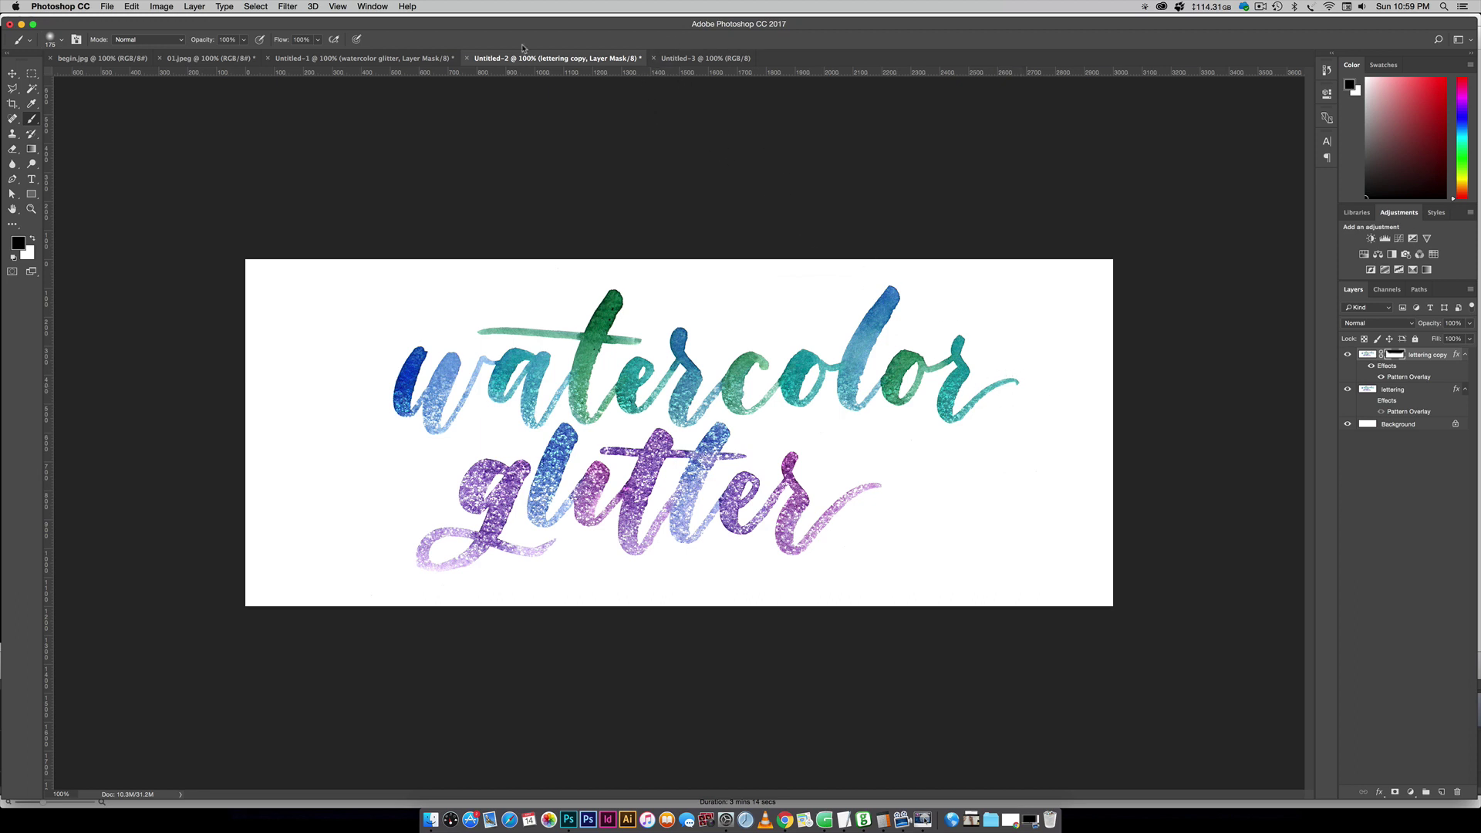
{"action": "left_click", "coordinate": [363, 58]}
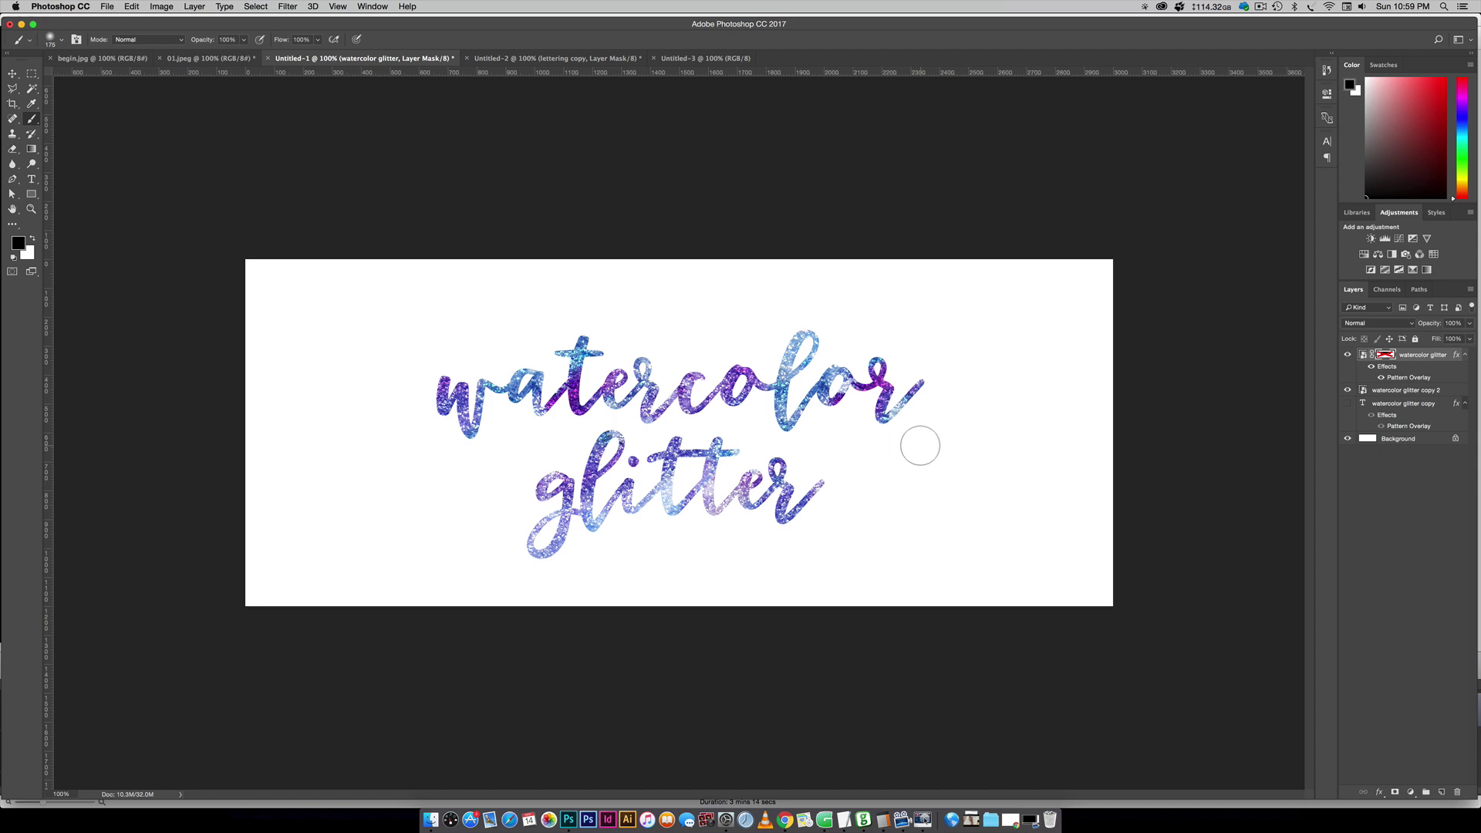
{"action": "key", "text": "v"}
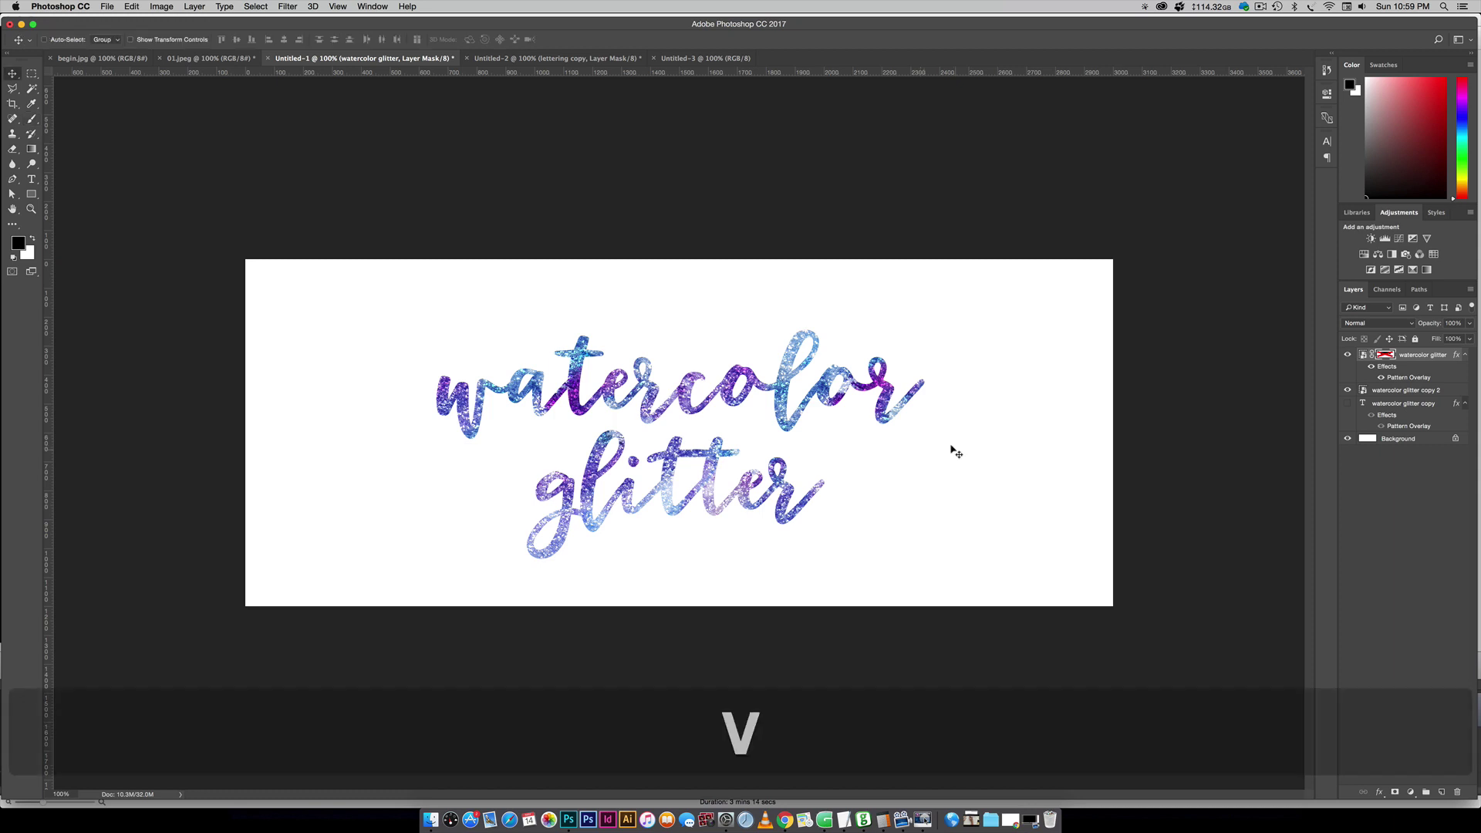
Add the centered two-line text "watercolor glitter" in 12 pt Miss Magnolia to the blank Untitled-3 document.
{"action": "left_click", "coordinate": [705, 58]}
{"action": "key", "text": "t"}
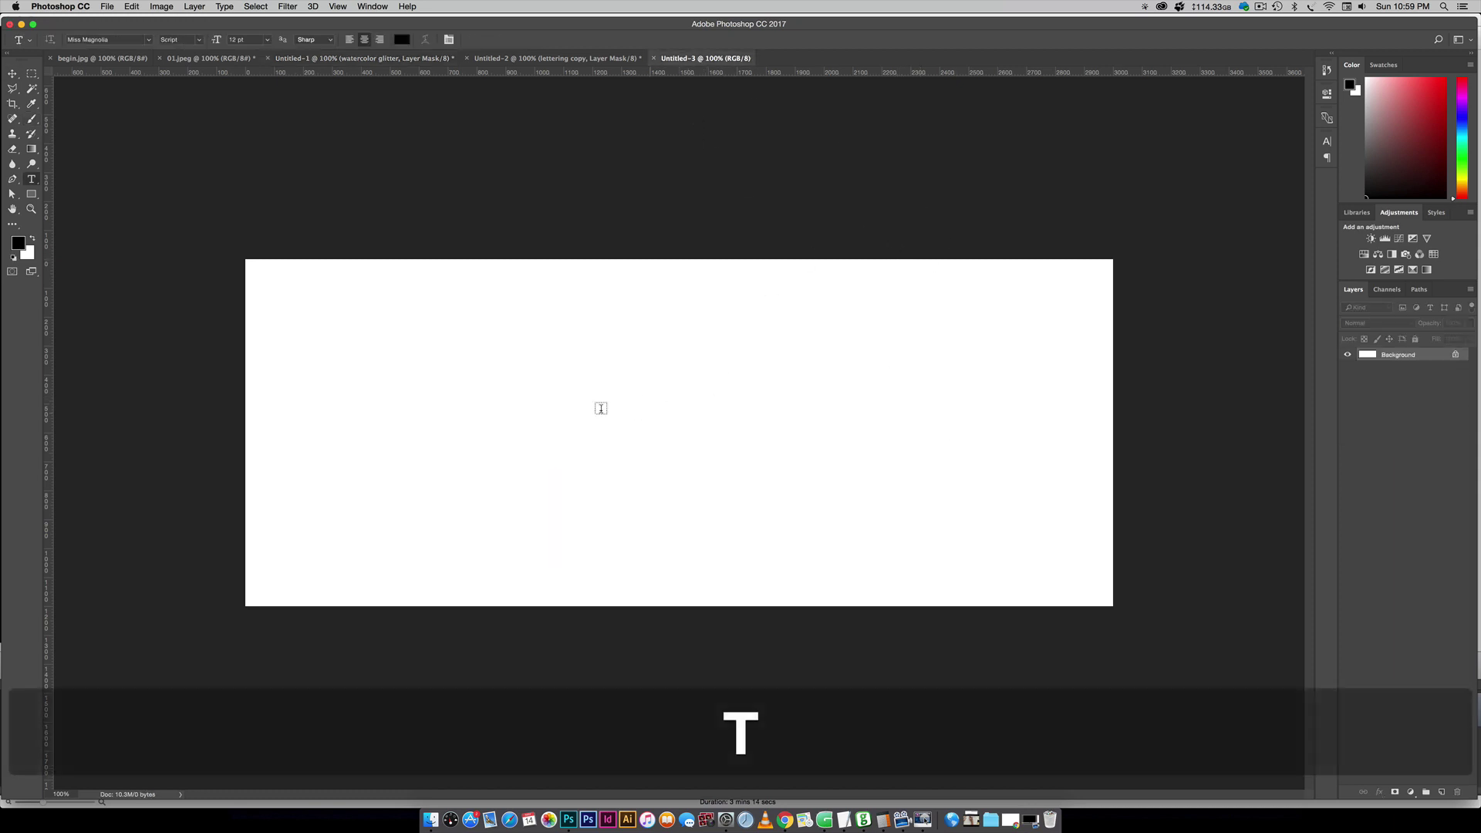
{"action": "left_click", "coordinate": [619, 384]}
{"action": "type", "text": "water o"}
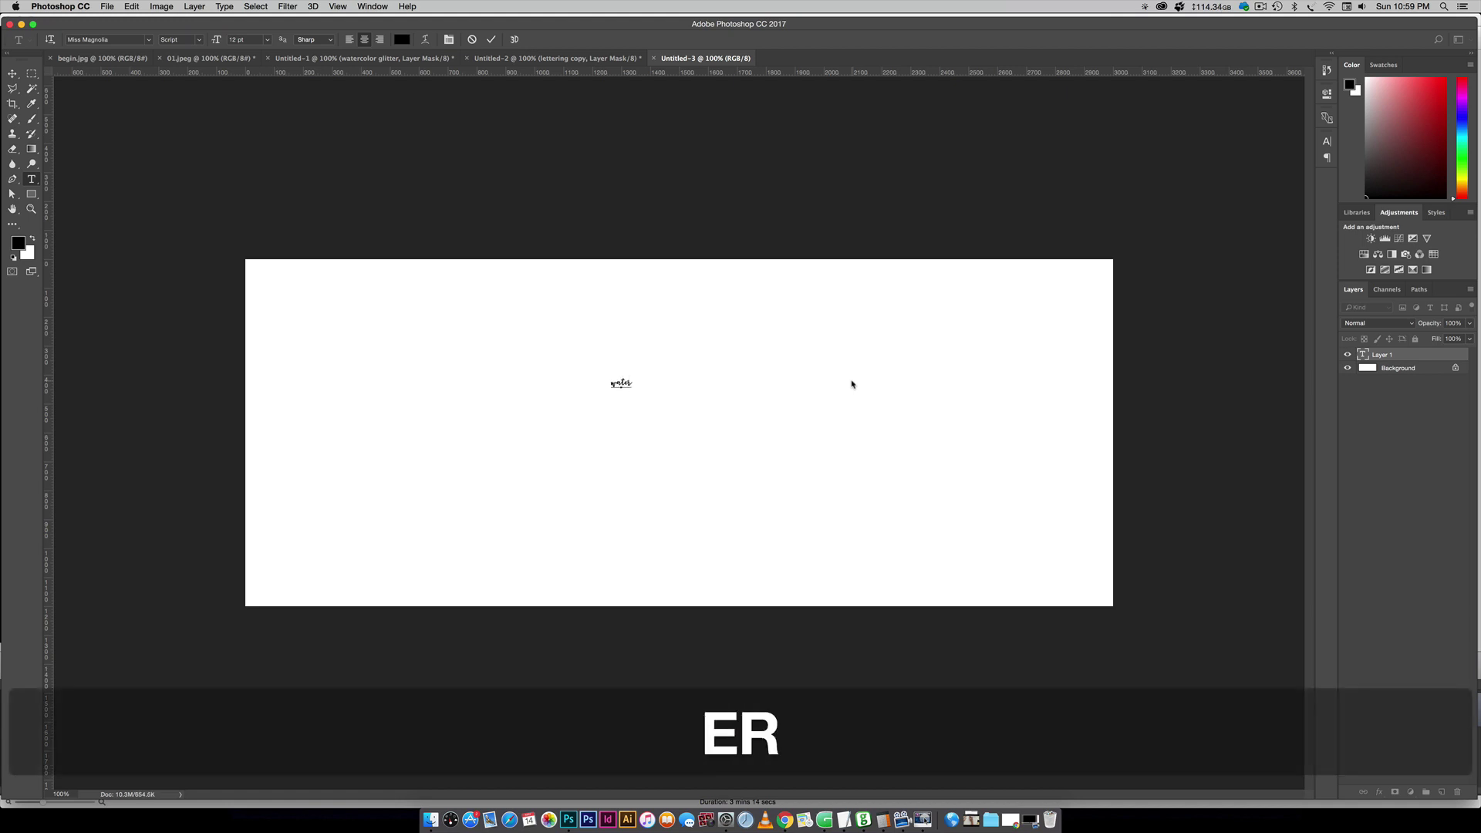
{"action": "key", "text": "BackSpace"}
{"action": "key", "text": "BackSpace"}
{"action": "type", "text": "color"}
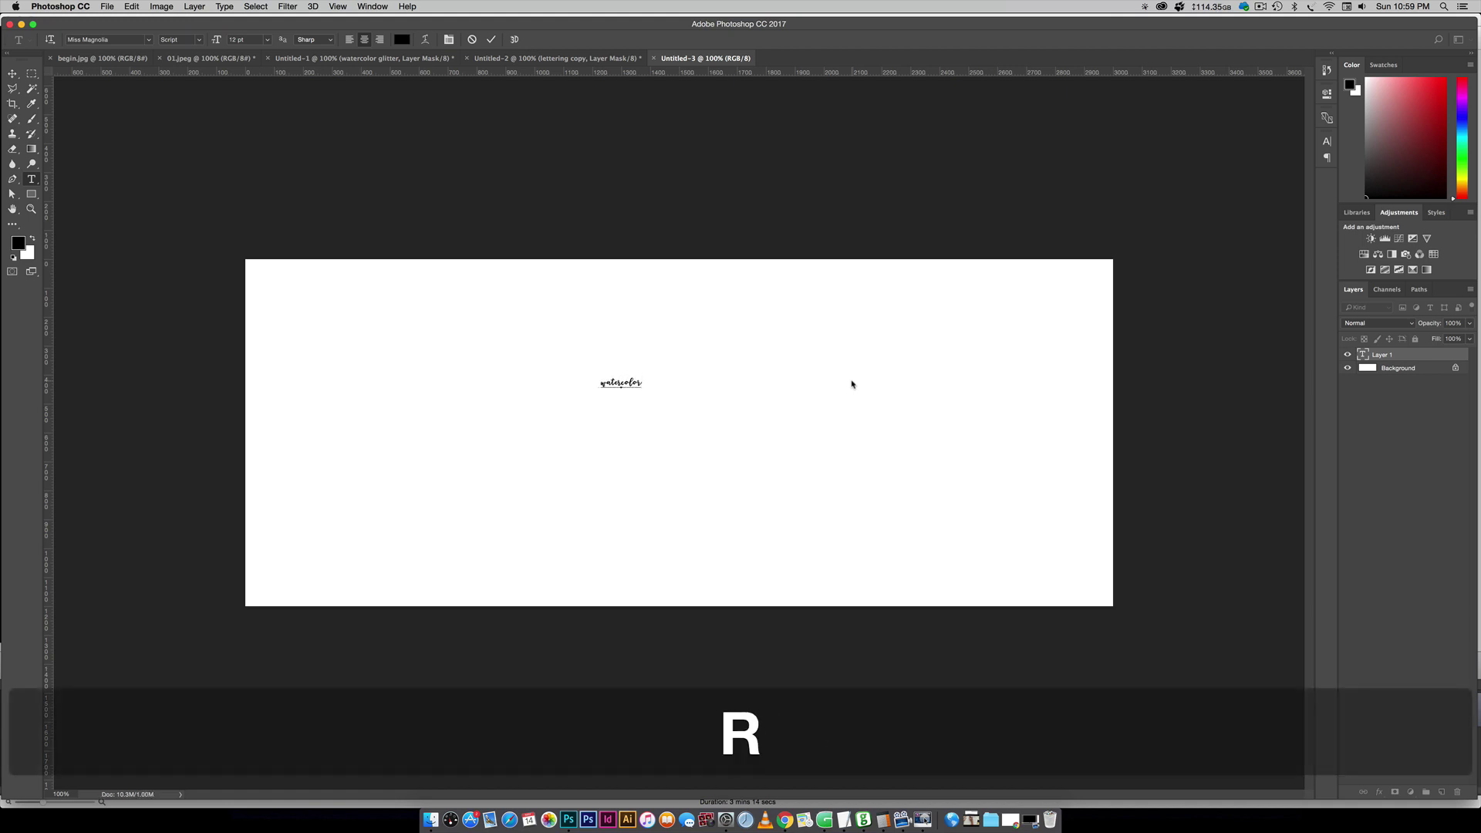
{"action": "key", "text": "Return"}
{"action": "type", "text": "glitter"}
{"action": "key", "text": "super+Return"}
{"action": "key", "text": "v"}
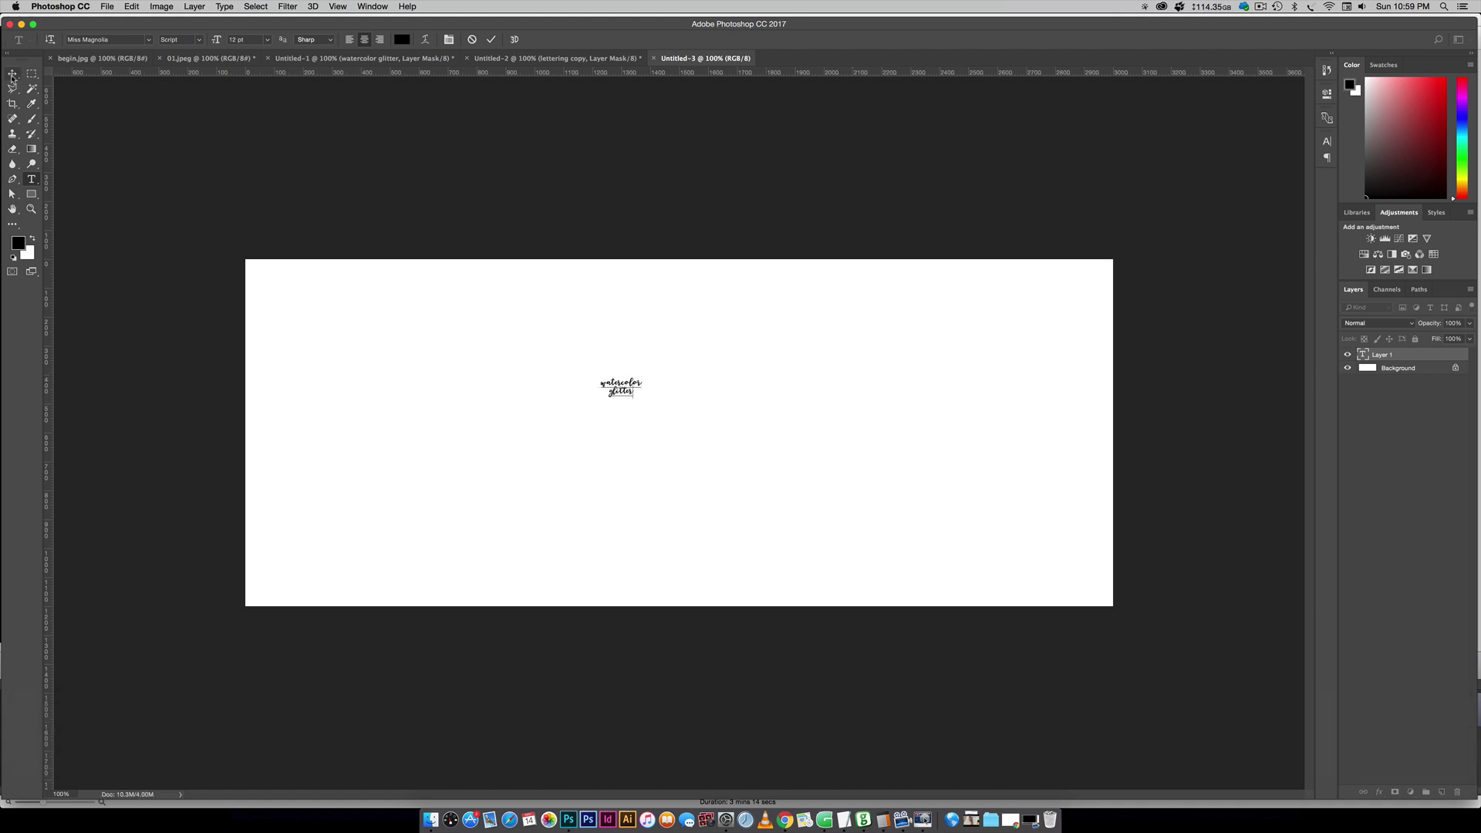
Scale the watercolor glitter text proportionally to about ten times its size and position it near the middle of the canvas.
{"action": "key", "text": "super+t"}
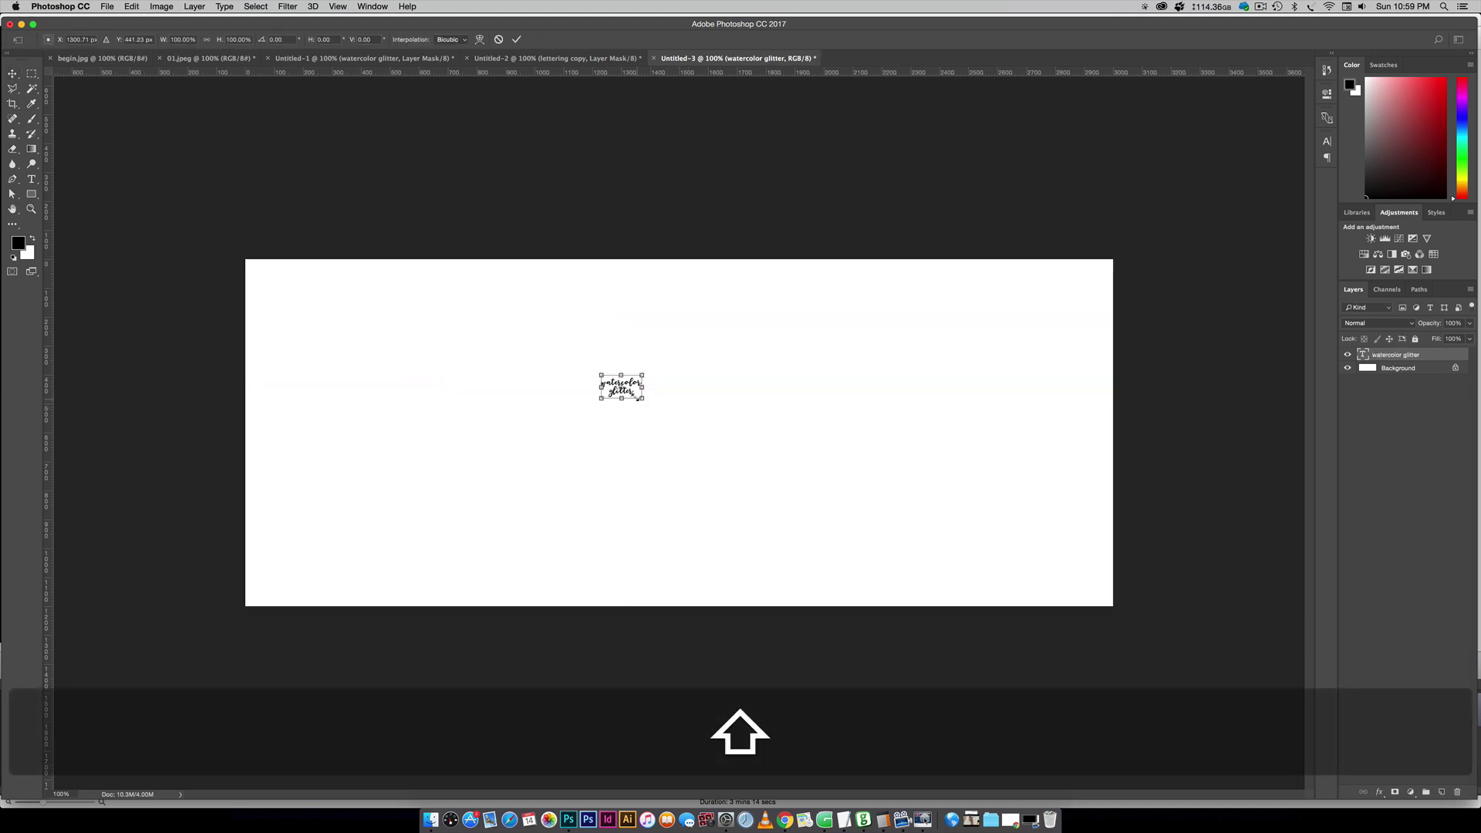
{"action": "left_click_drag", "start_coordinate": [639, 399], "coordinate": [1025, 529]}
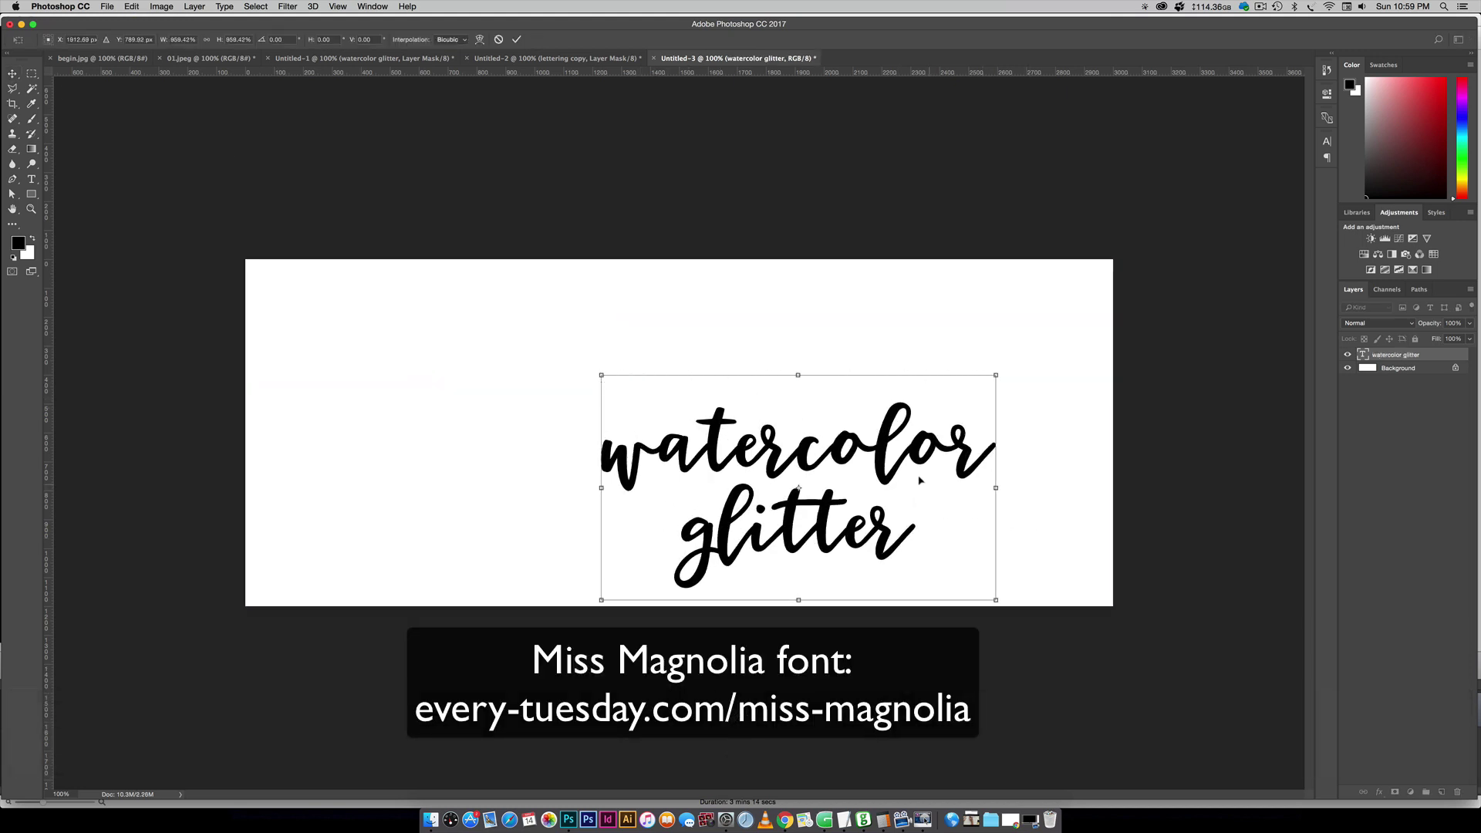
{"action": "left_click_drag", "start_coordinate": [911, 488], "coordinate": [810, 430]}
{"action": "left_click_drag", "start_coordinate": [889, 327], "coordinate": [916, 304]}
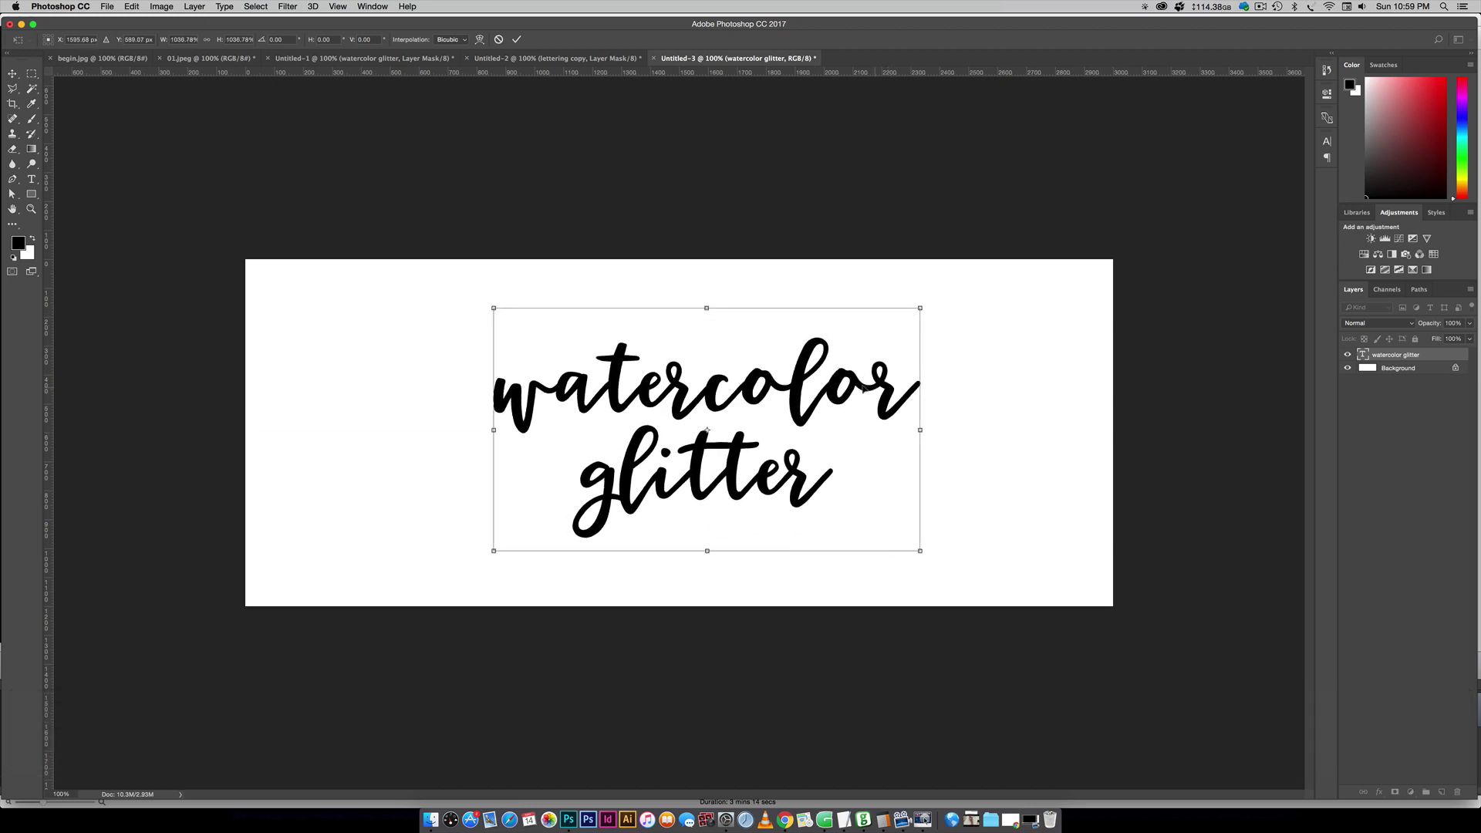
{"action": "left_click_drag", "start_coordinate": [871, 394], "coordinate": [856, 391]}
{"action": "key", "text": "Return"}
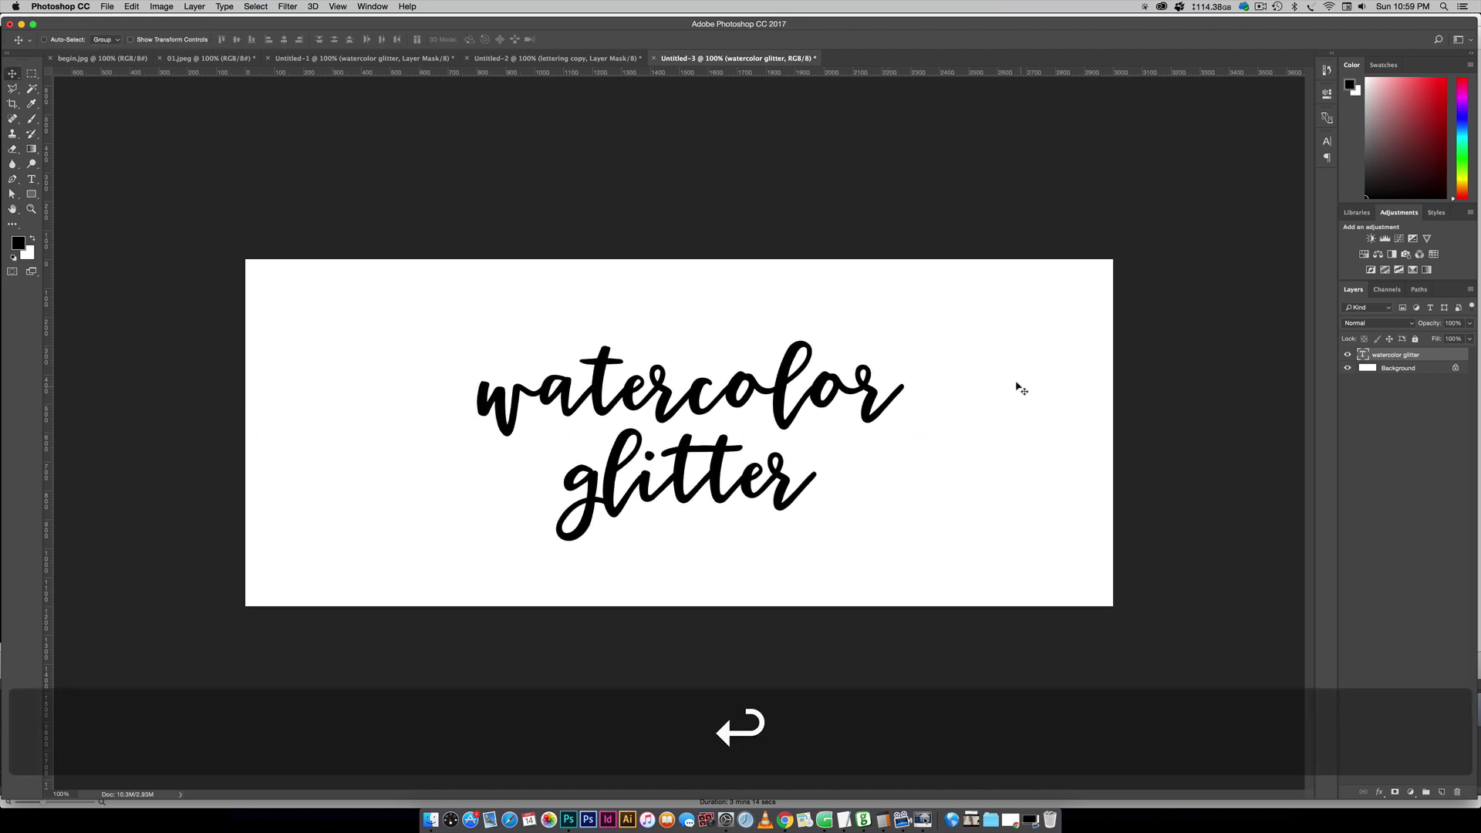
Add a Pattern Overlay to the watercolor glitter text layer with the blend mode set to Normal.
{"action": "double_click", "coordinate": [1437, 354]}
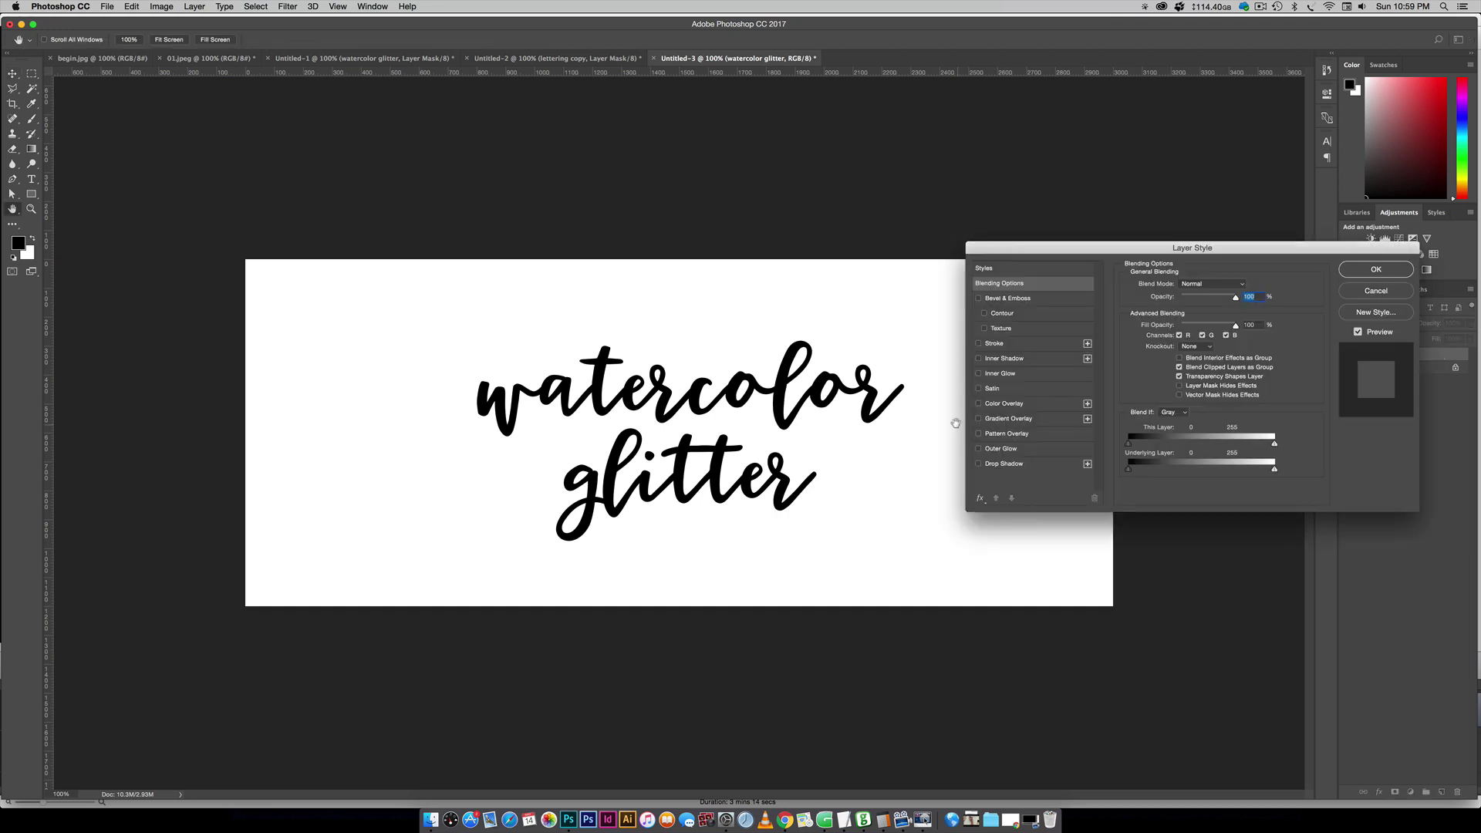
{"action": "left_click", "coordinate": [1012, 434]}
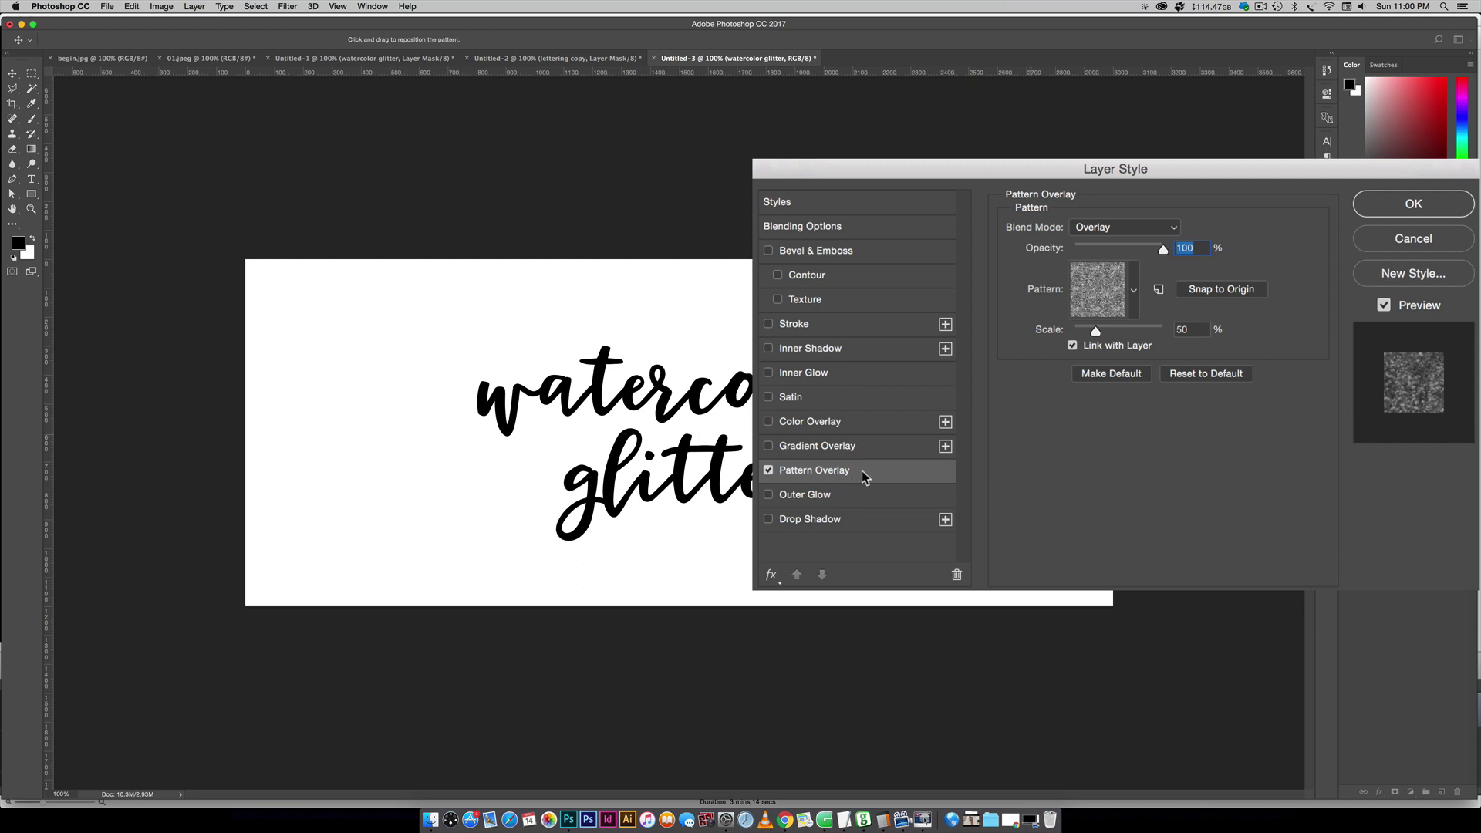
{"action": "left_click", "coordinate": [1120, 229]}
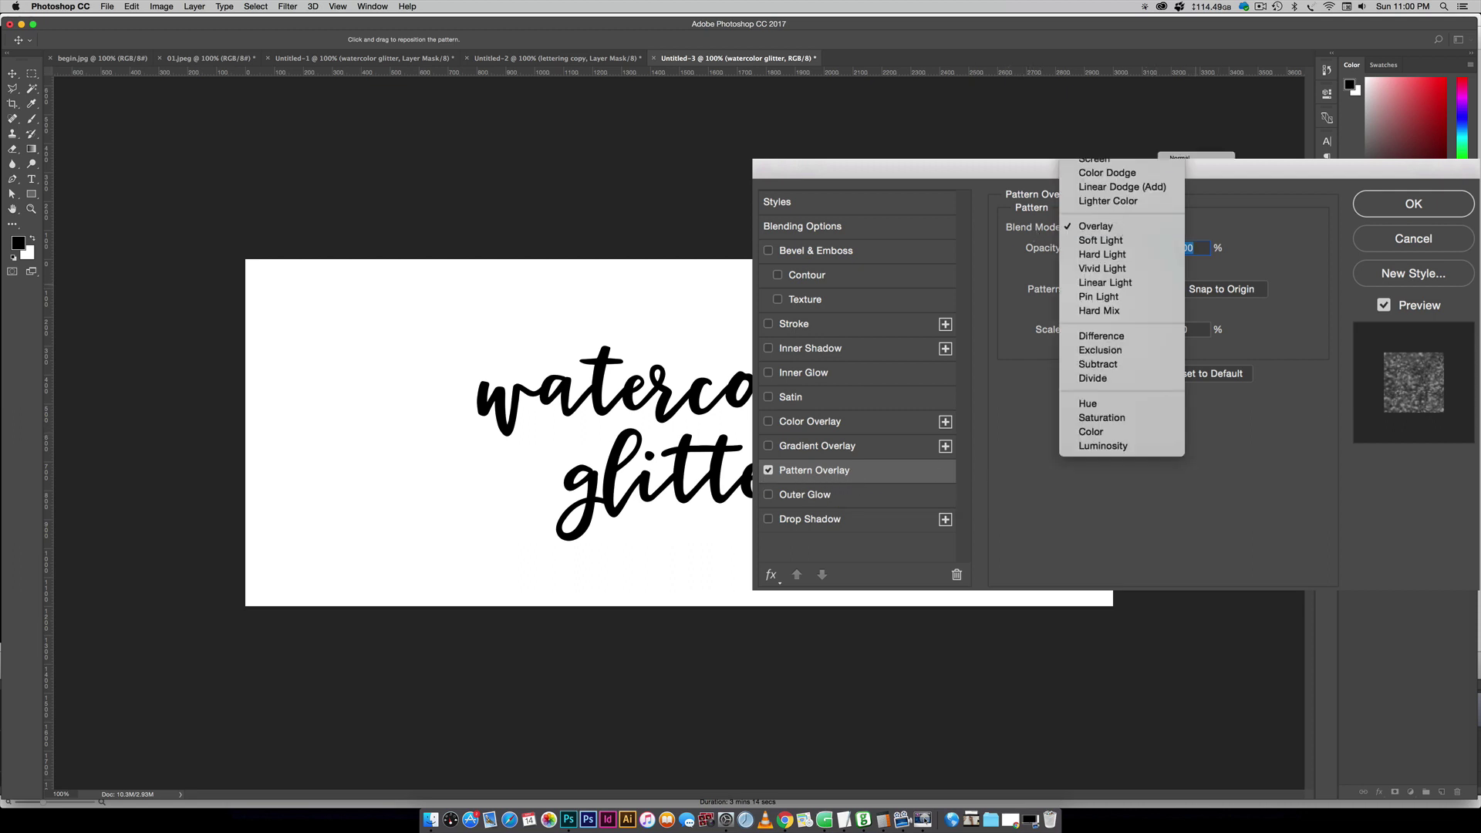
{"action": "left_click", "coordinate": [1186, 158]}
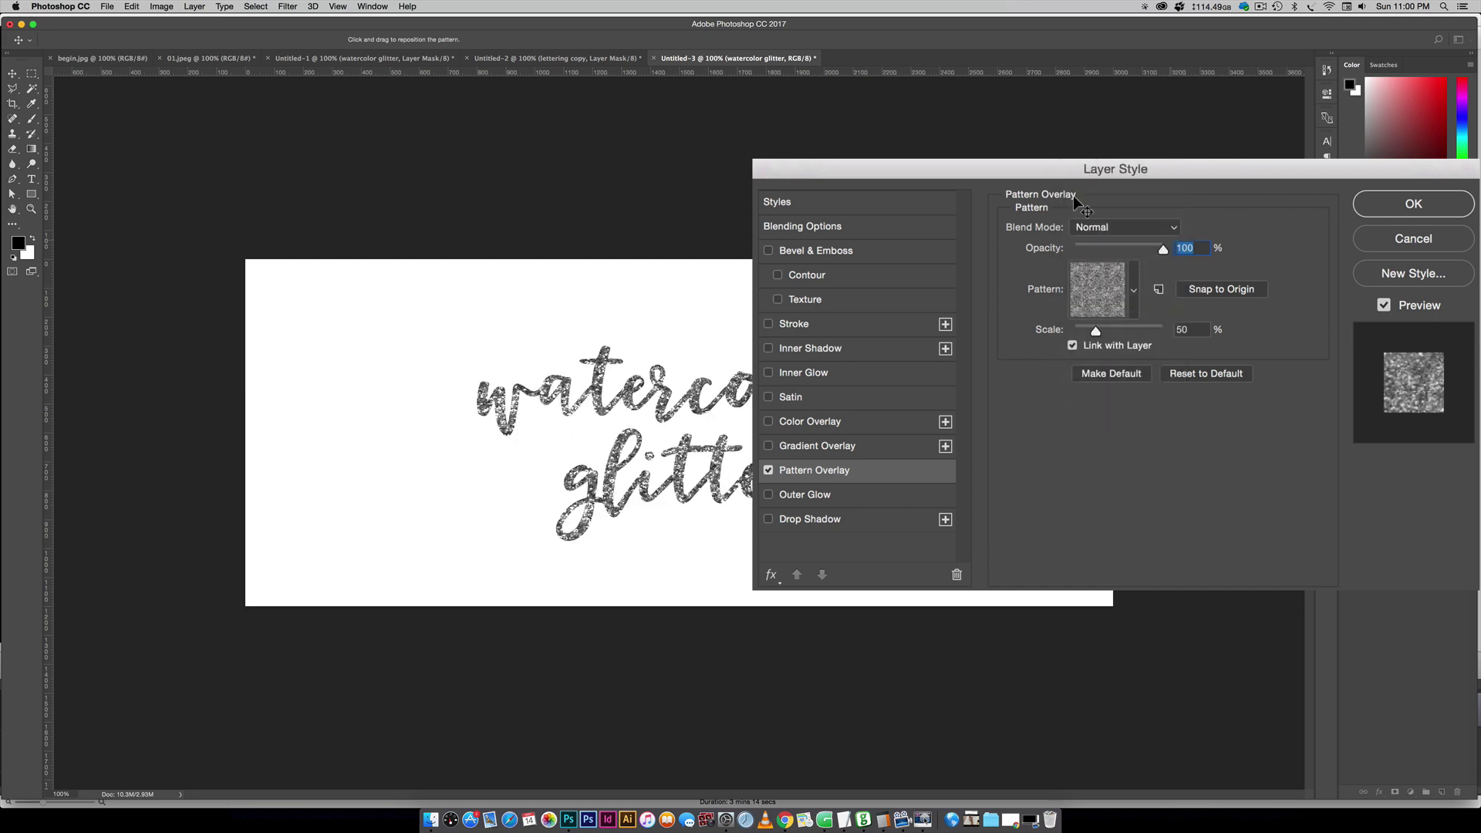
Try out the various watercolor patterns from the first two rows of swatches on the text.
{"action": "left_click", "coordinate": [1123, 299]}
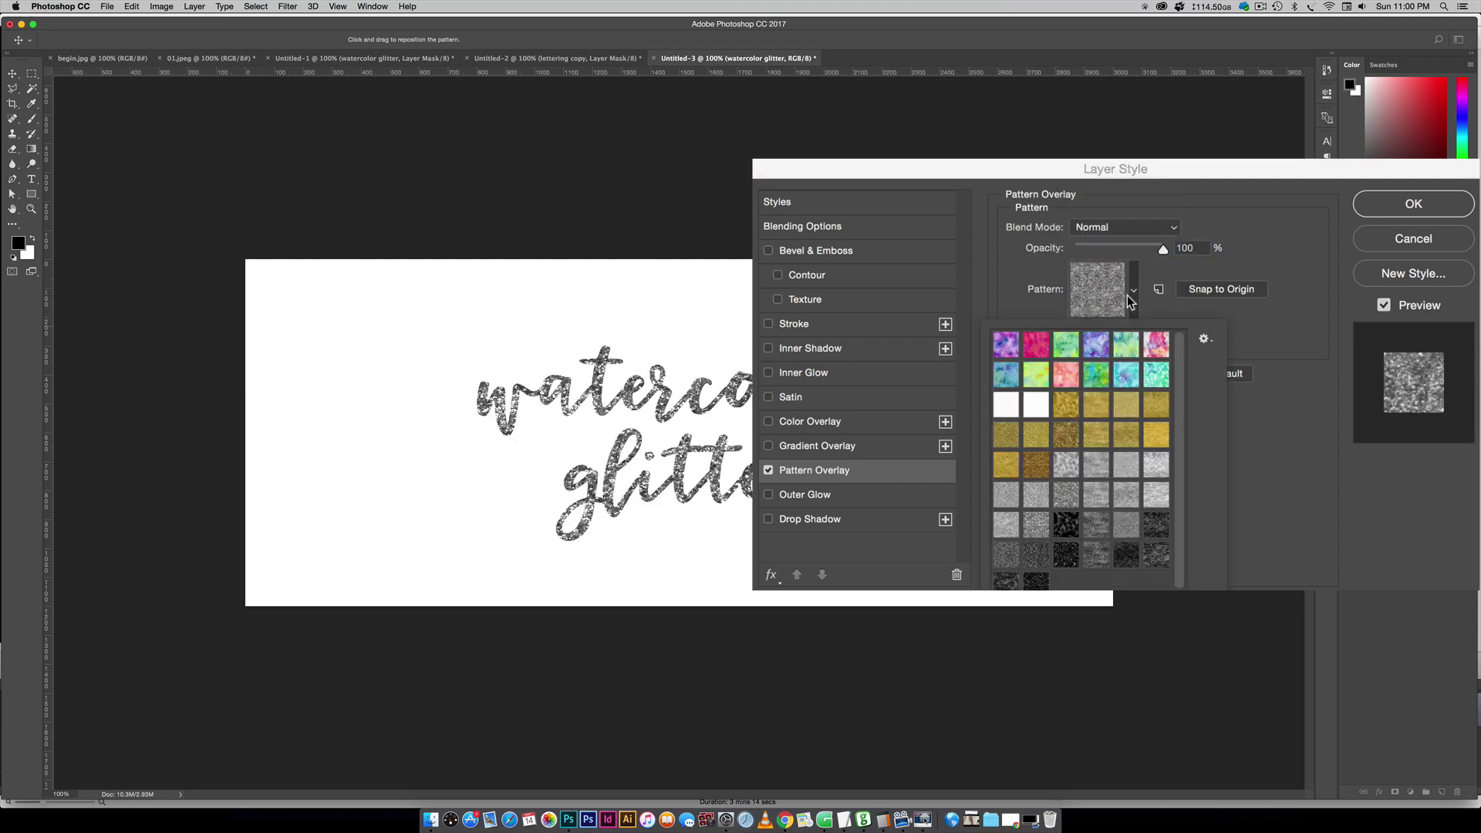
{"action": "left_click", "coordinate": [1004, 344]}
{"action": "left_click", "coordinate": [1041, 347]}
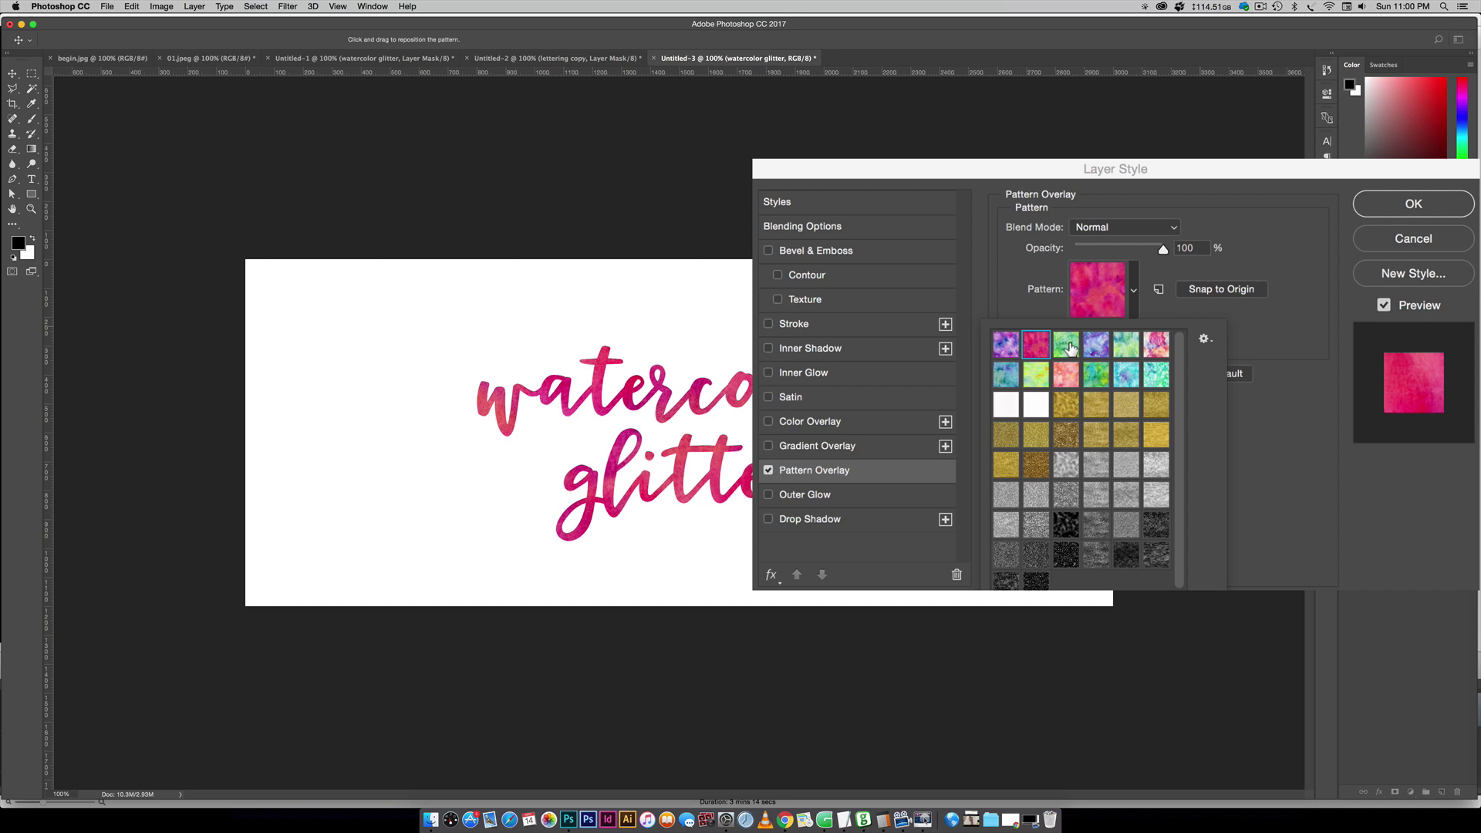
{"action": "left_click", "coordinate": [1066, 344]}
{"action": "left_click", "coordinate": [1096, 344]}
{"action": "left_click", "coordinate": [1124, 347]}
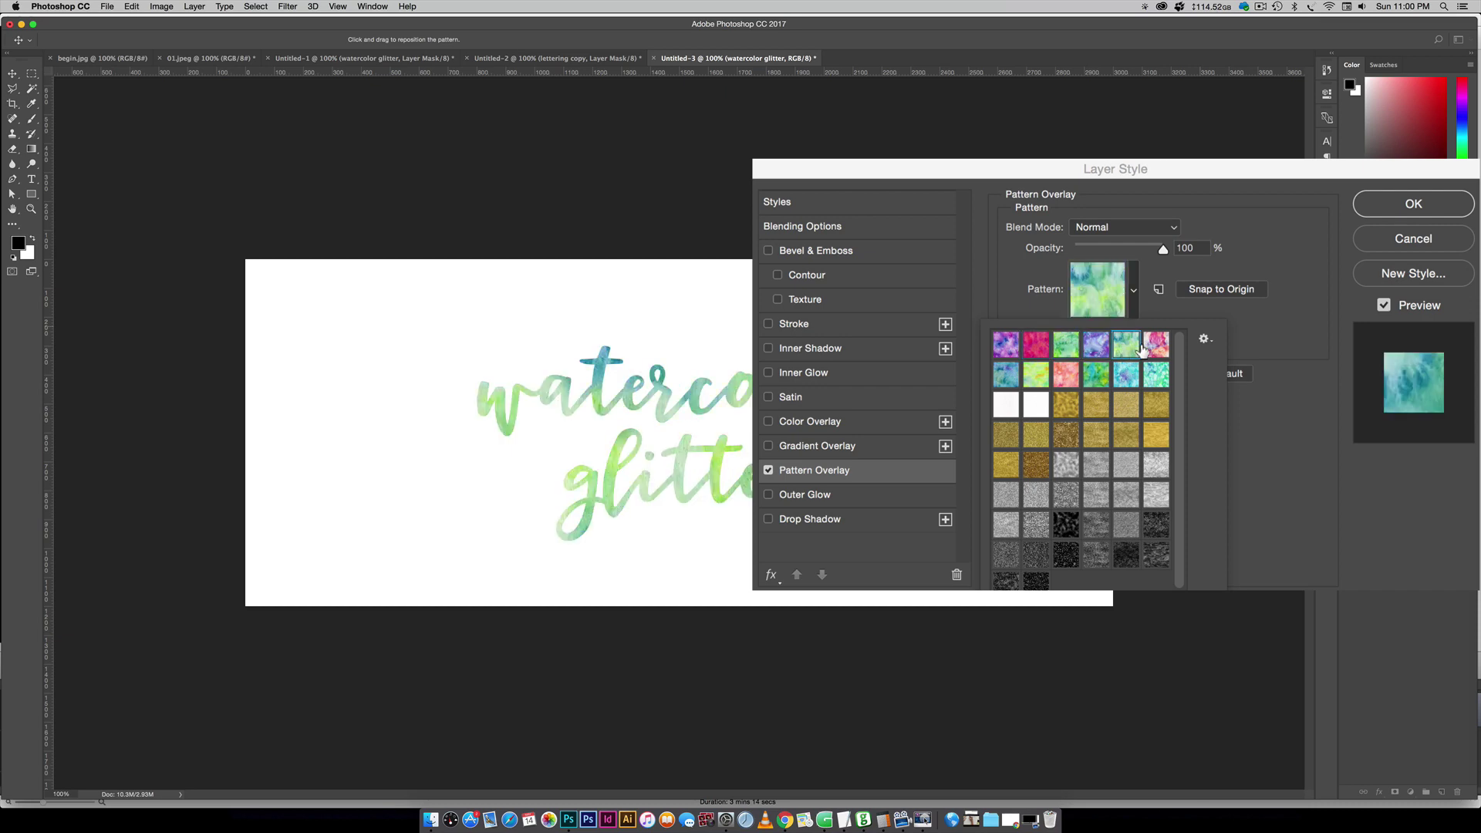
{"action": "left_click", "coordinate": [1155, 344]}
{"action": "left_click", "coordinate": [1123, 375]}
{"action": "left_click", "coordinate": [1120, 375]}
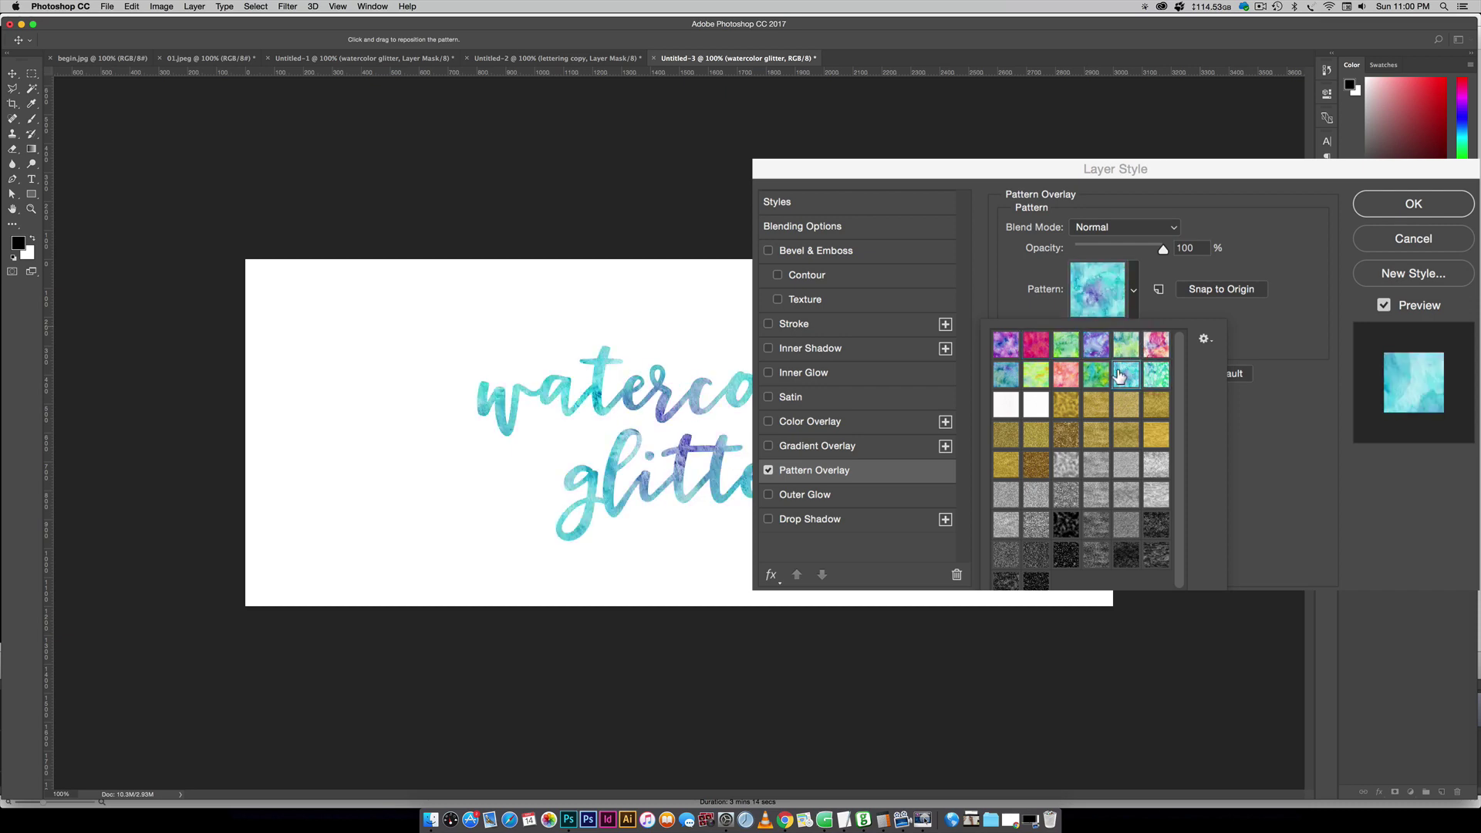
{"action": "left_click", "coordinate": [1095, 375]}
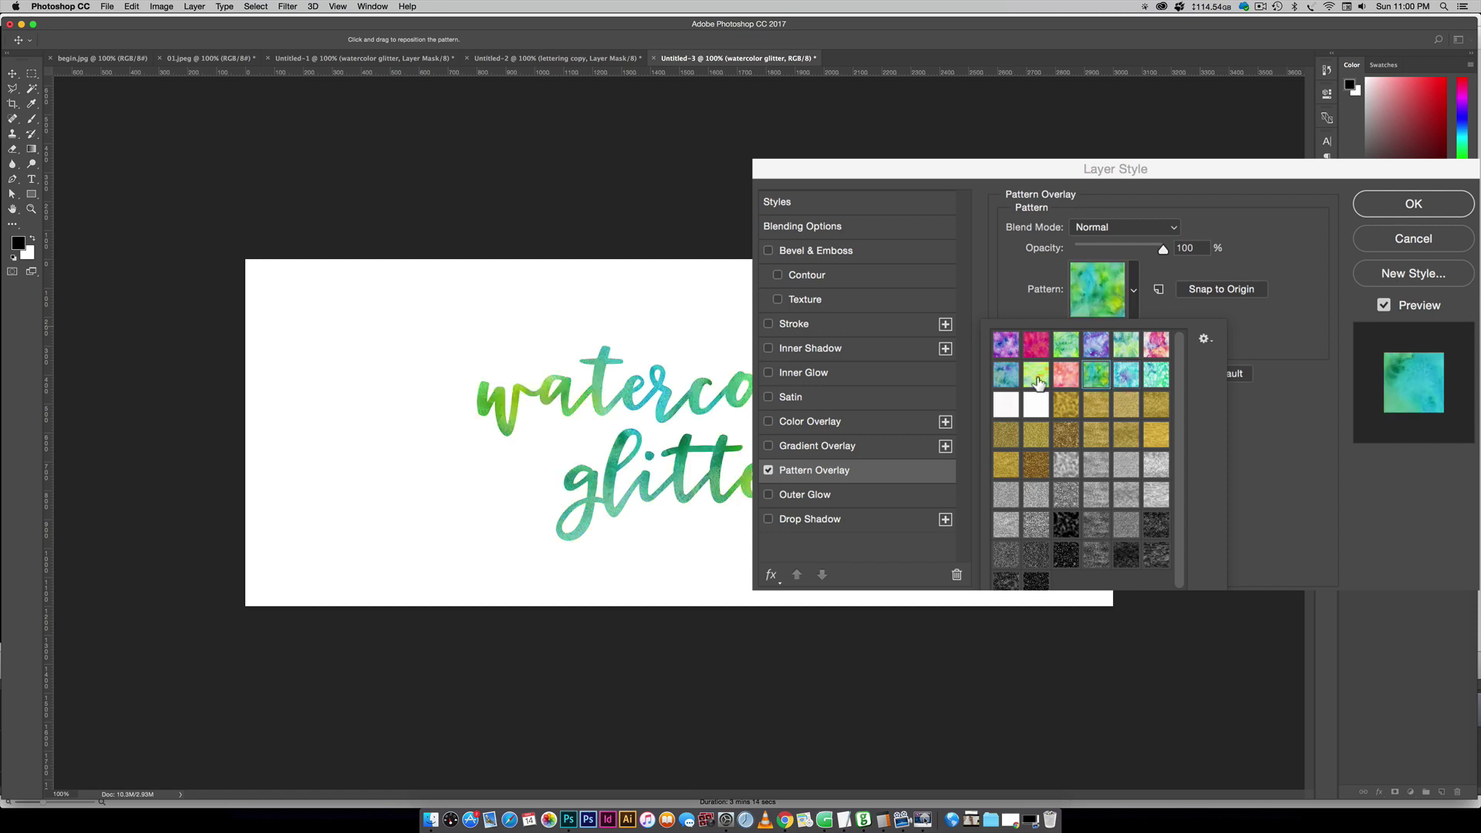
{"action": "left_click", "coordinate": [1057, 376]}
{"action": "left_click", "coordinate": [1036, 376]}
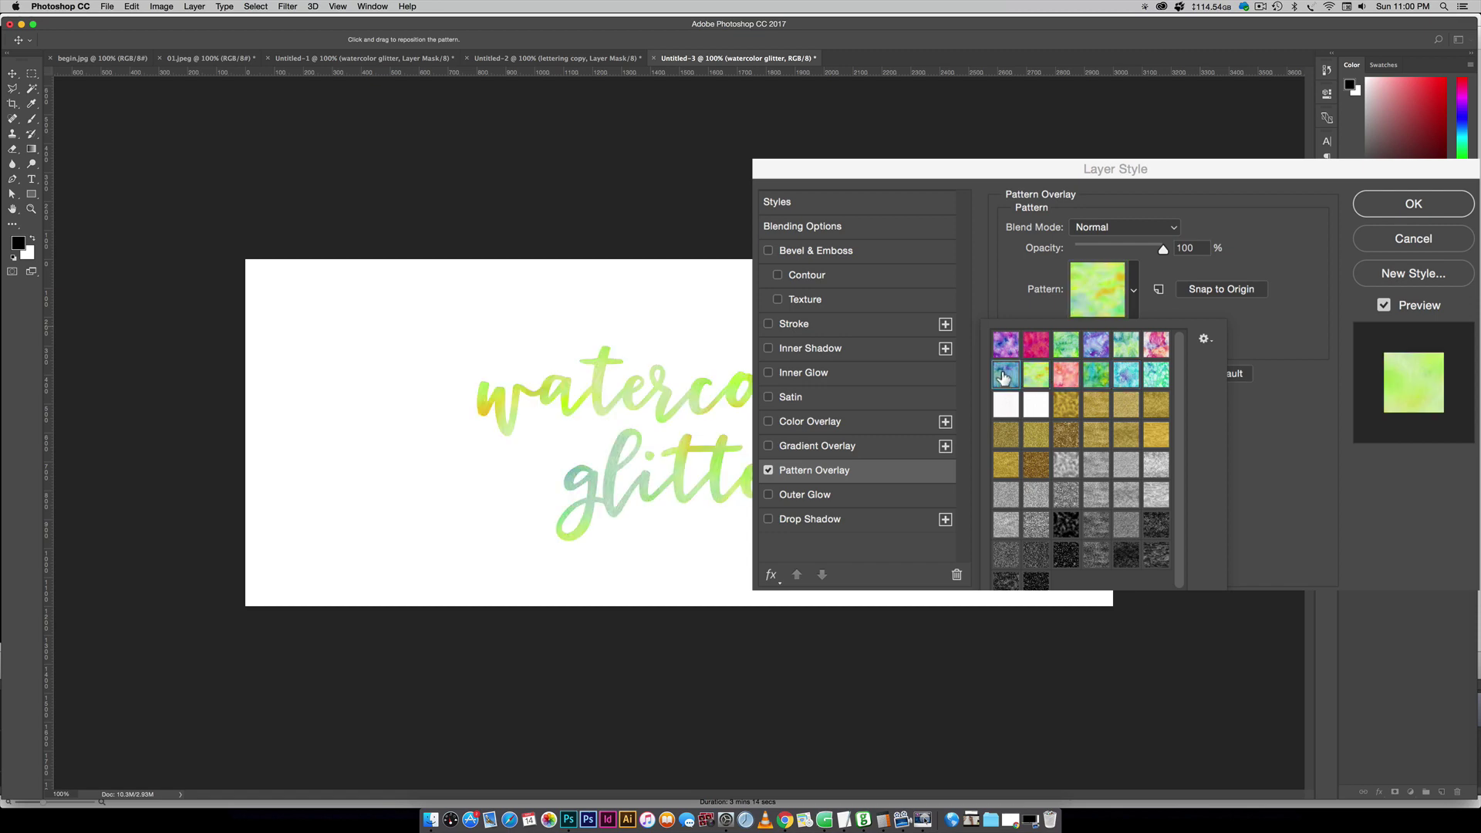
{"action": "left_click", "coordinate": [1005, 378]}
Choose the green and blue watercolor pattern for the overlay, set its scale to 25% and apply the layer style.
{"action": "left_click", "coordinate": [1095, 375]}
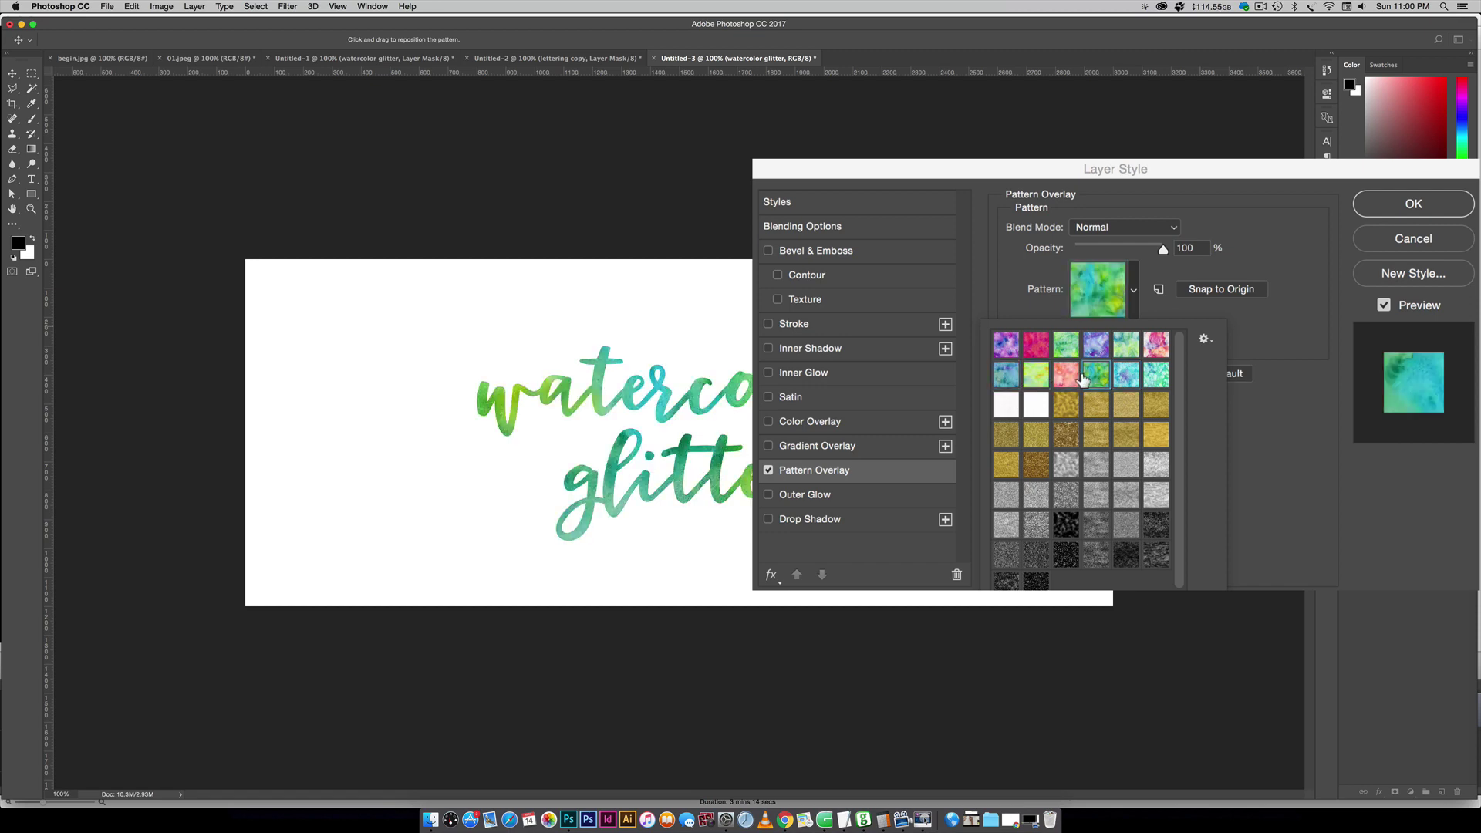
{"action": "left_click", "coordinate": [1067, 376]}
{"action": "left_click", "coordinate": [1095, 375]}
{"action": "left_click", "coordinate": [1303, 494]}
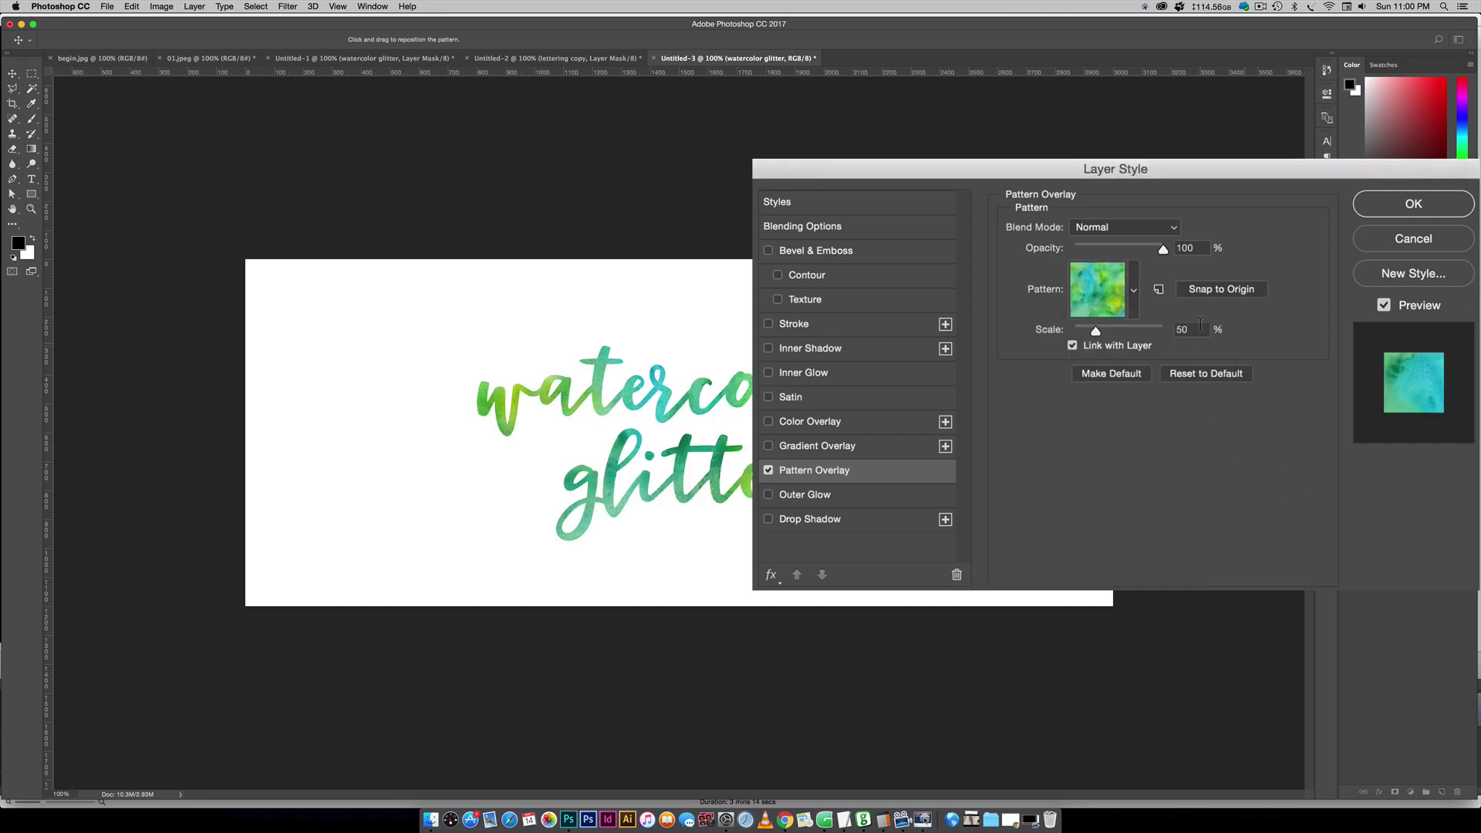
{"action": "left_click", "coordinate": [1193, 327]}
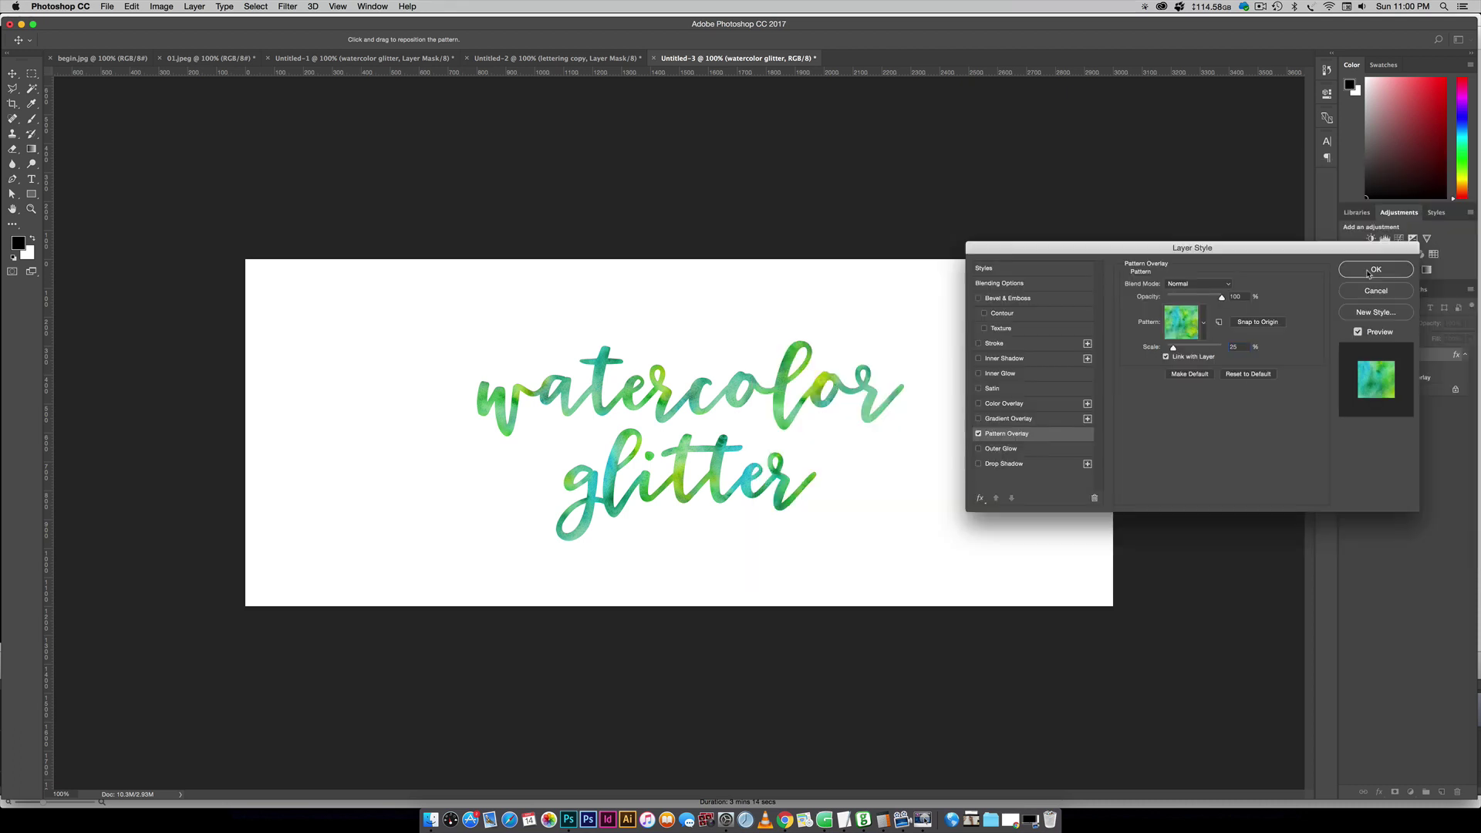
{"action": "left_click", "coordinate": [1368, 272]}
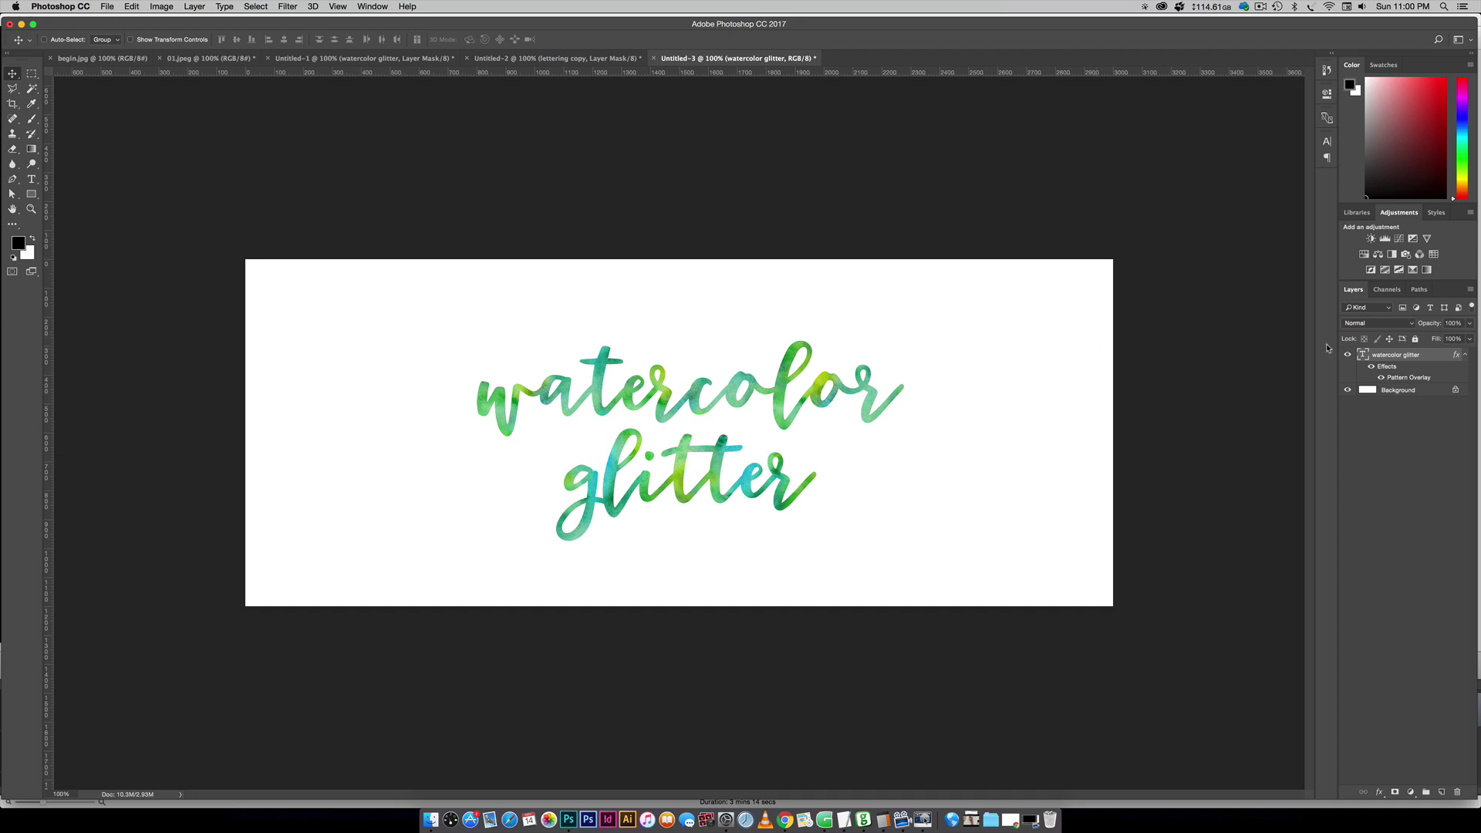
Duplicate the watercolor glitter text layer with its effects collapsed and hide the original as a backup.
{"action": "left_click", "coordinate": [1464, 354]}
{"action": "left_click_drag", "start_coordinate": [1421, 356], "coordinate": [1439, 788]}
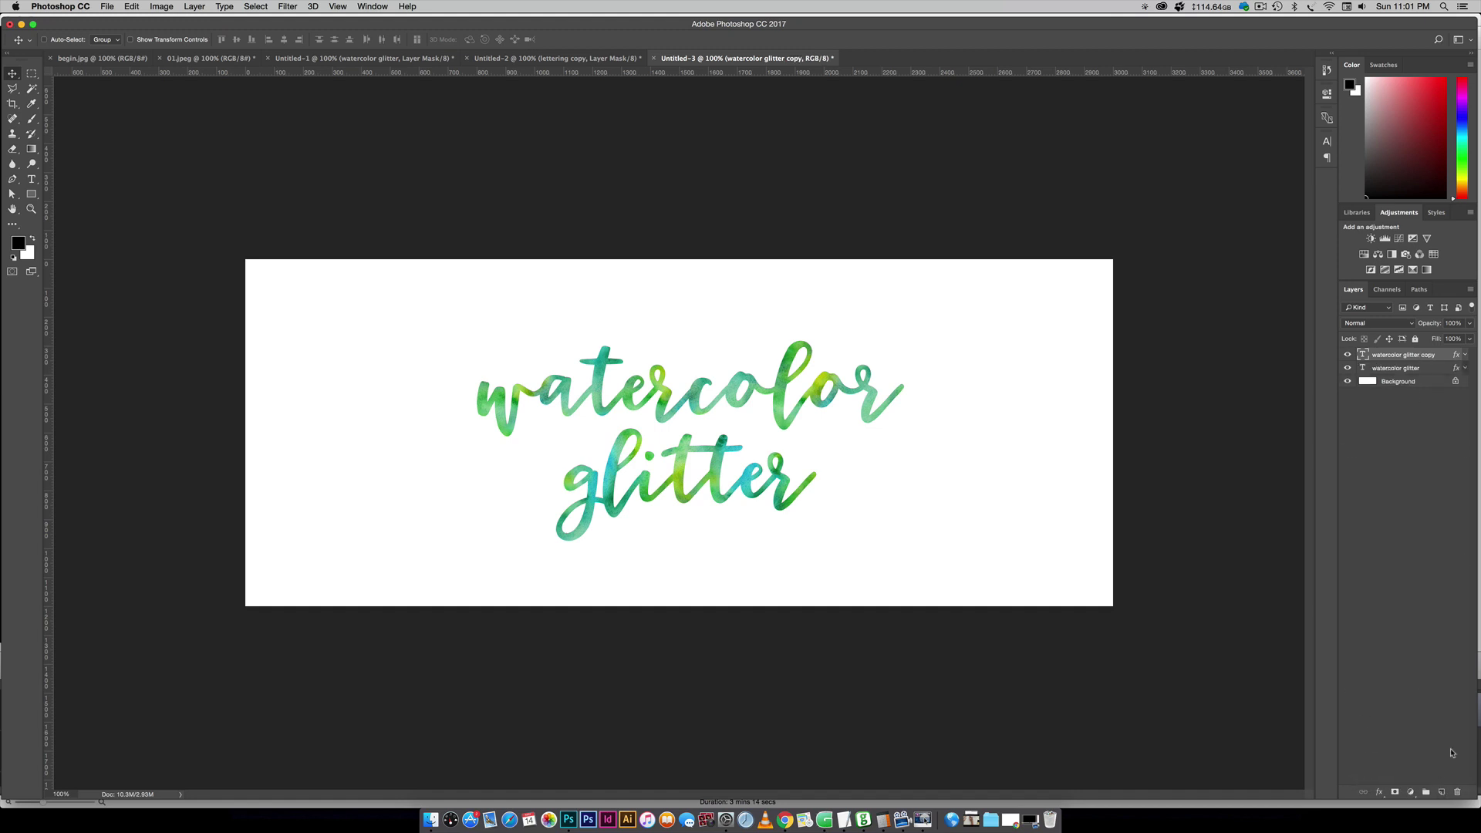
{"action": "left_click", "coordinate": [1042, 408]}
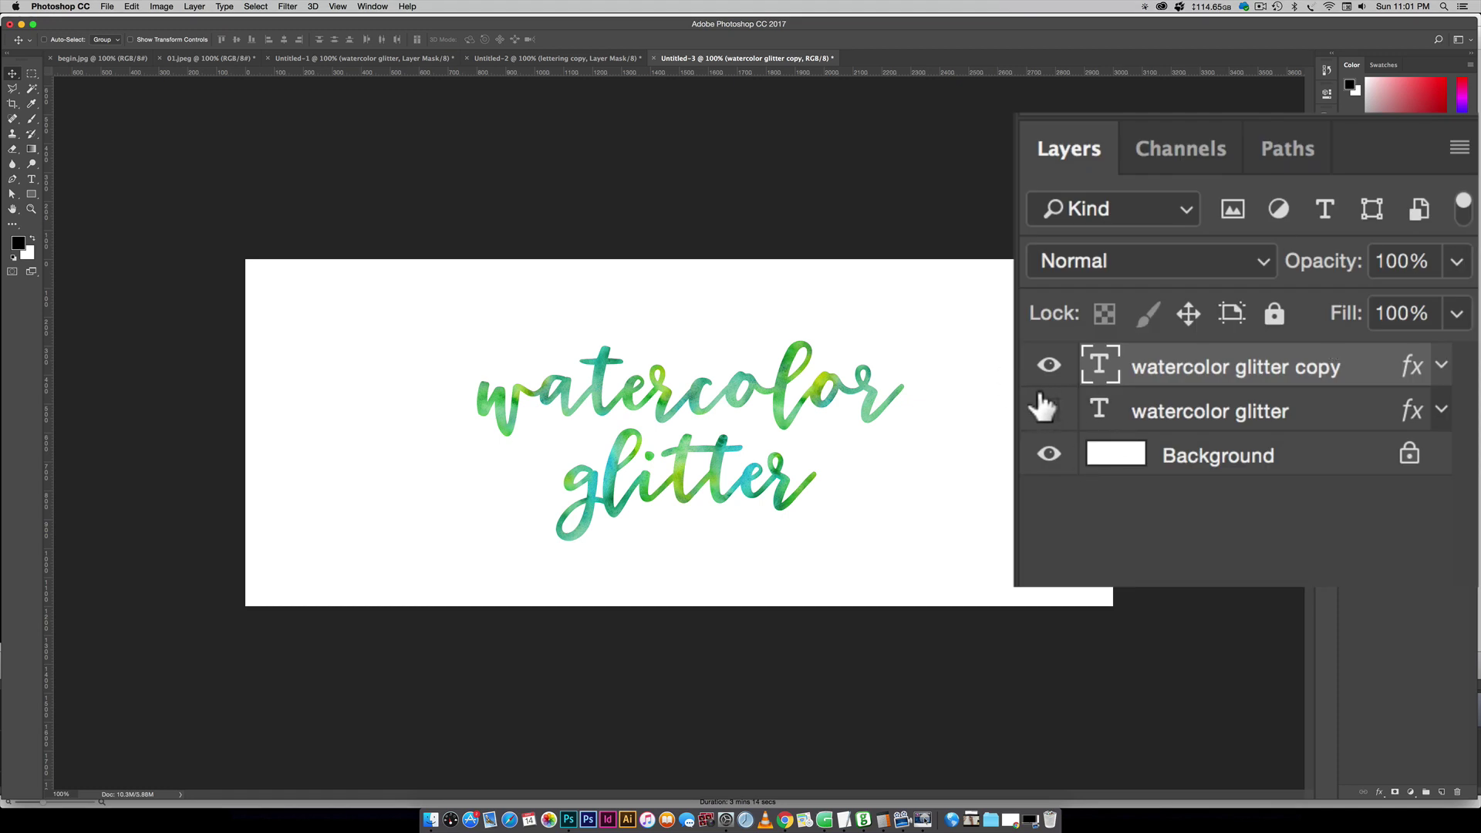
Convert the watercolor glitter copy layer to a smart object and add a Pattern Overlay with a medium-gray glitter pattern.
{"action": "right_click", "coordinate": [1444, 354]}
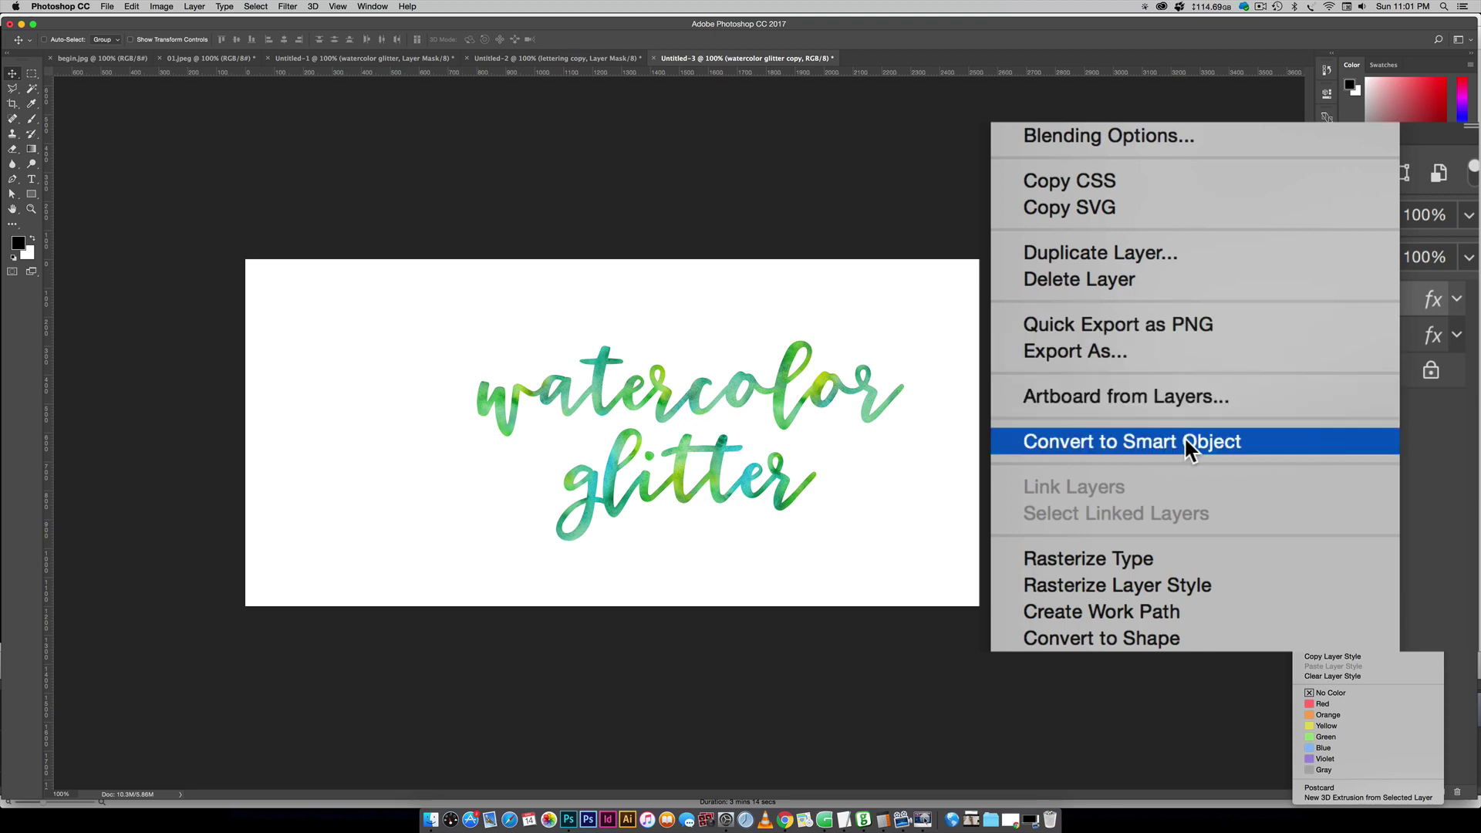
{"action": "left_click", "coordinate": [1394, 573]}
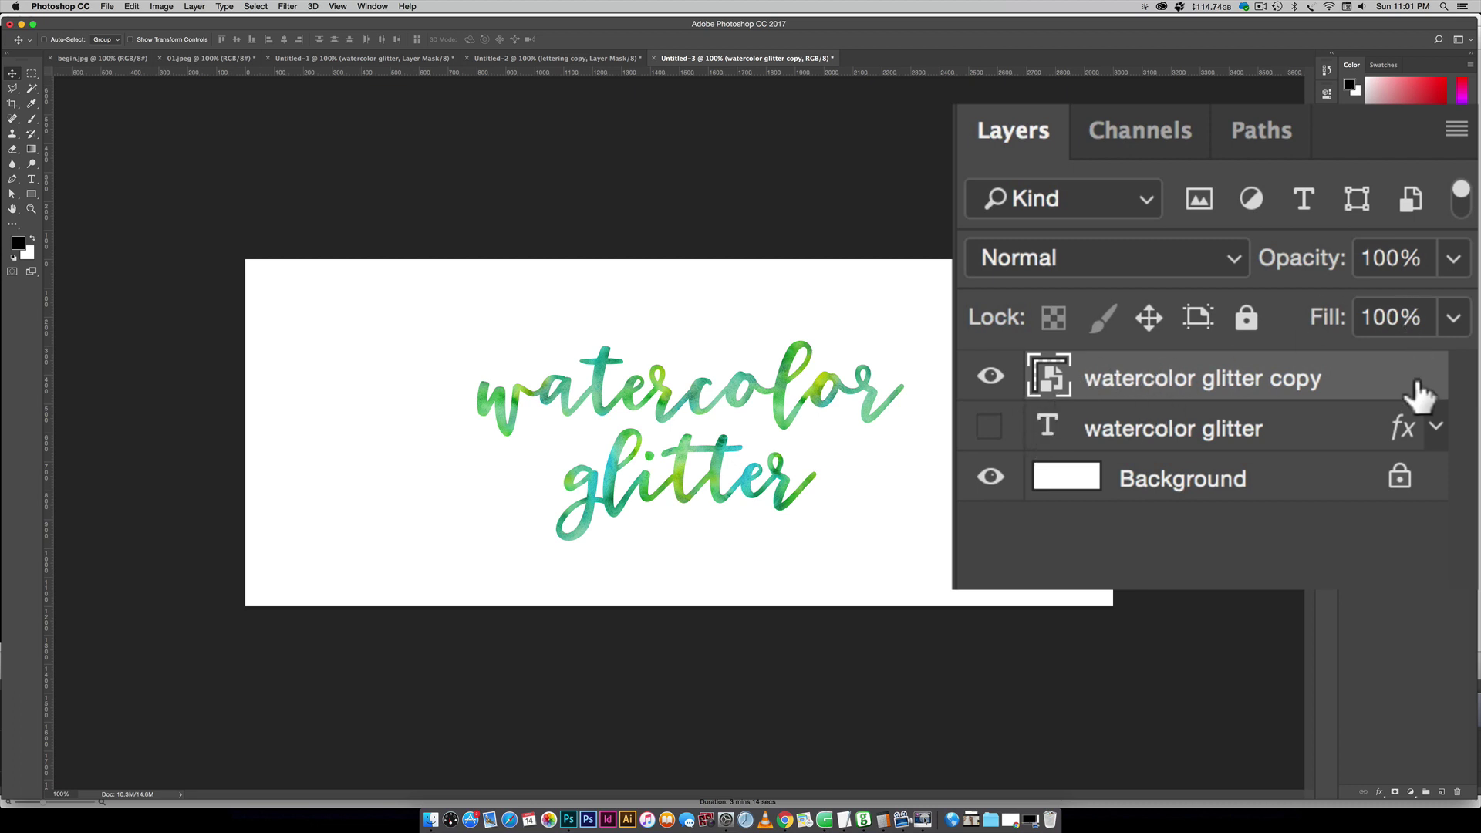
{"action": "double_click", "coordinate": [1337, 374]}
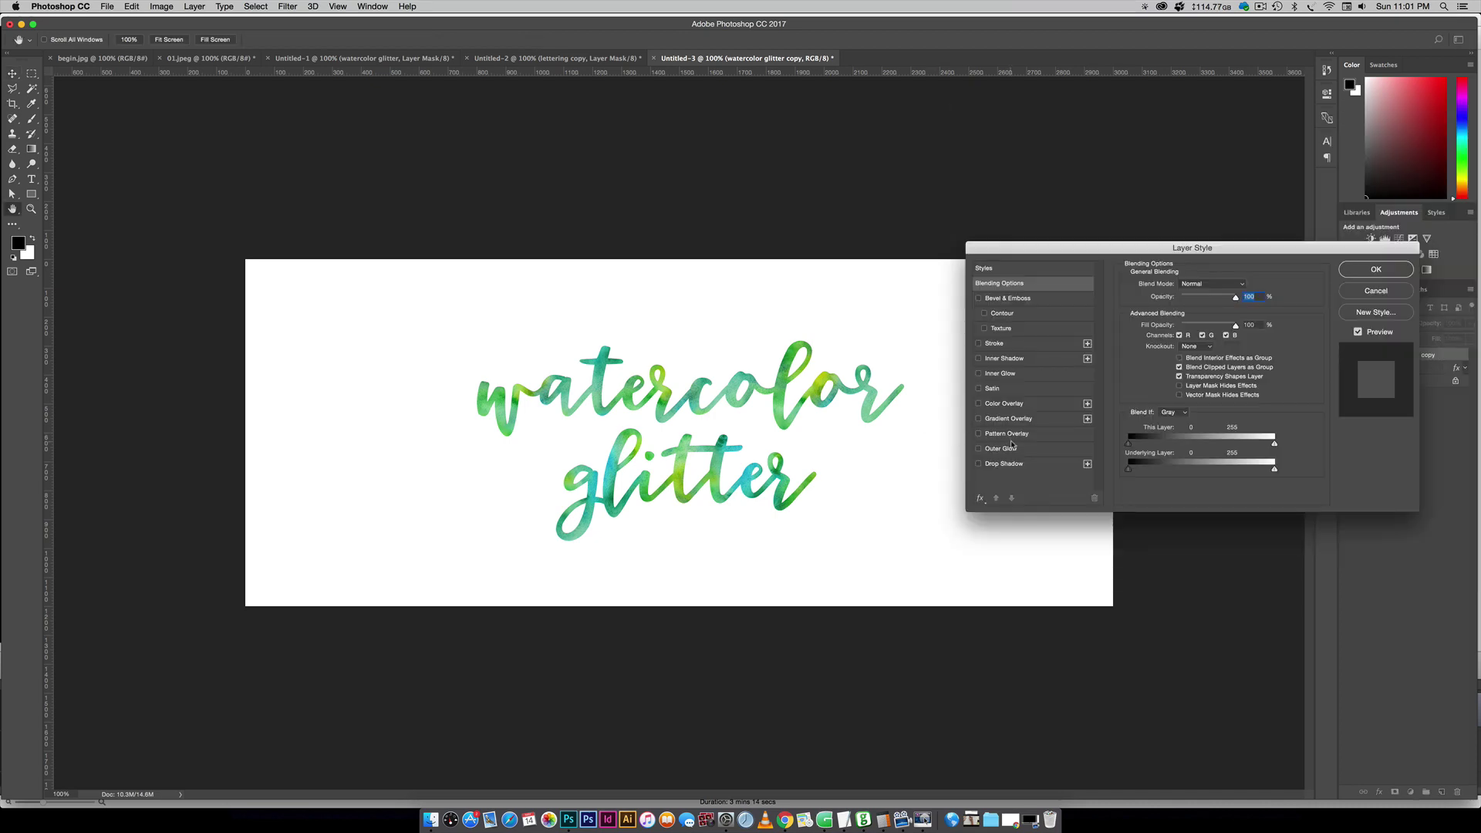
{"action": "left_click", "coordinate": [1072, 286]}
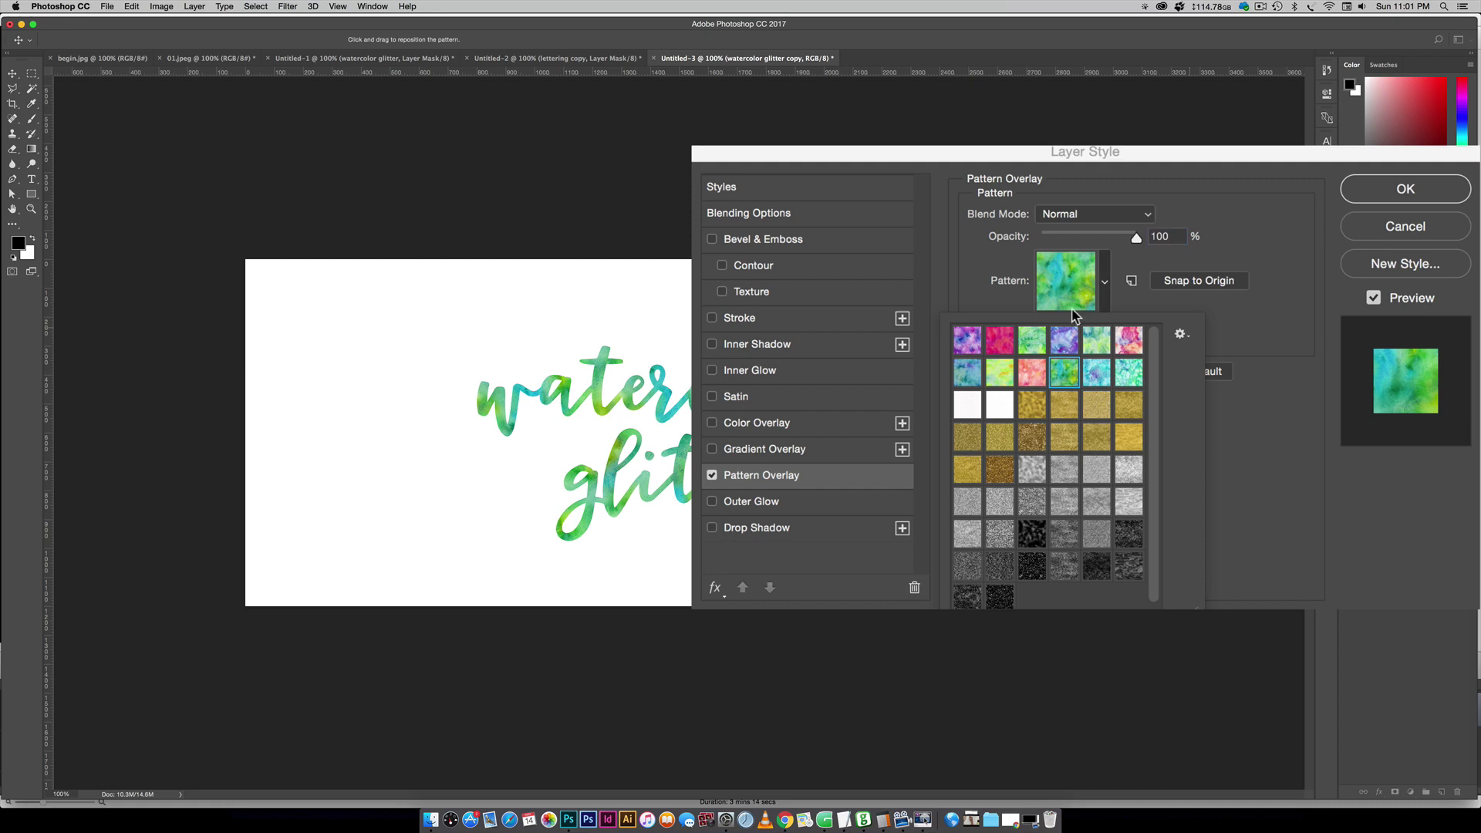
{"action": "left_click", "coordinate": [1030, 503]}
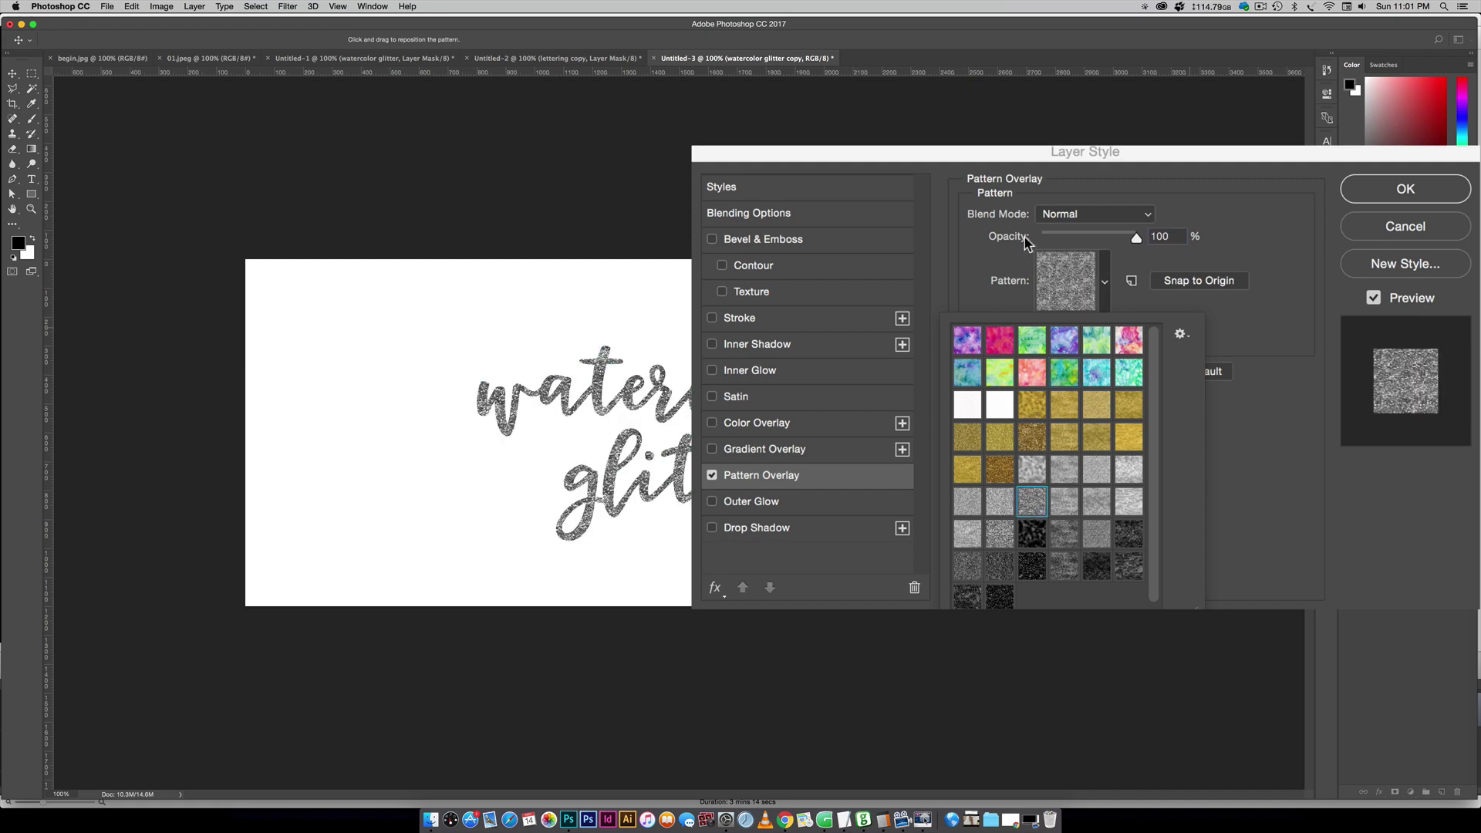
Set the glitter pattern's blend mode to Overlay and its scale to 50%, and apply the layer style.
{"action": "left_click", "coordinate": [1048, 216]}
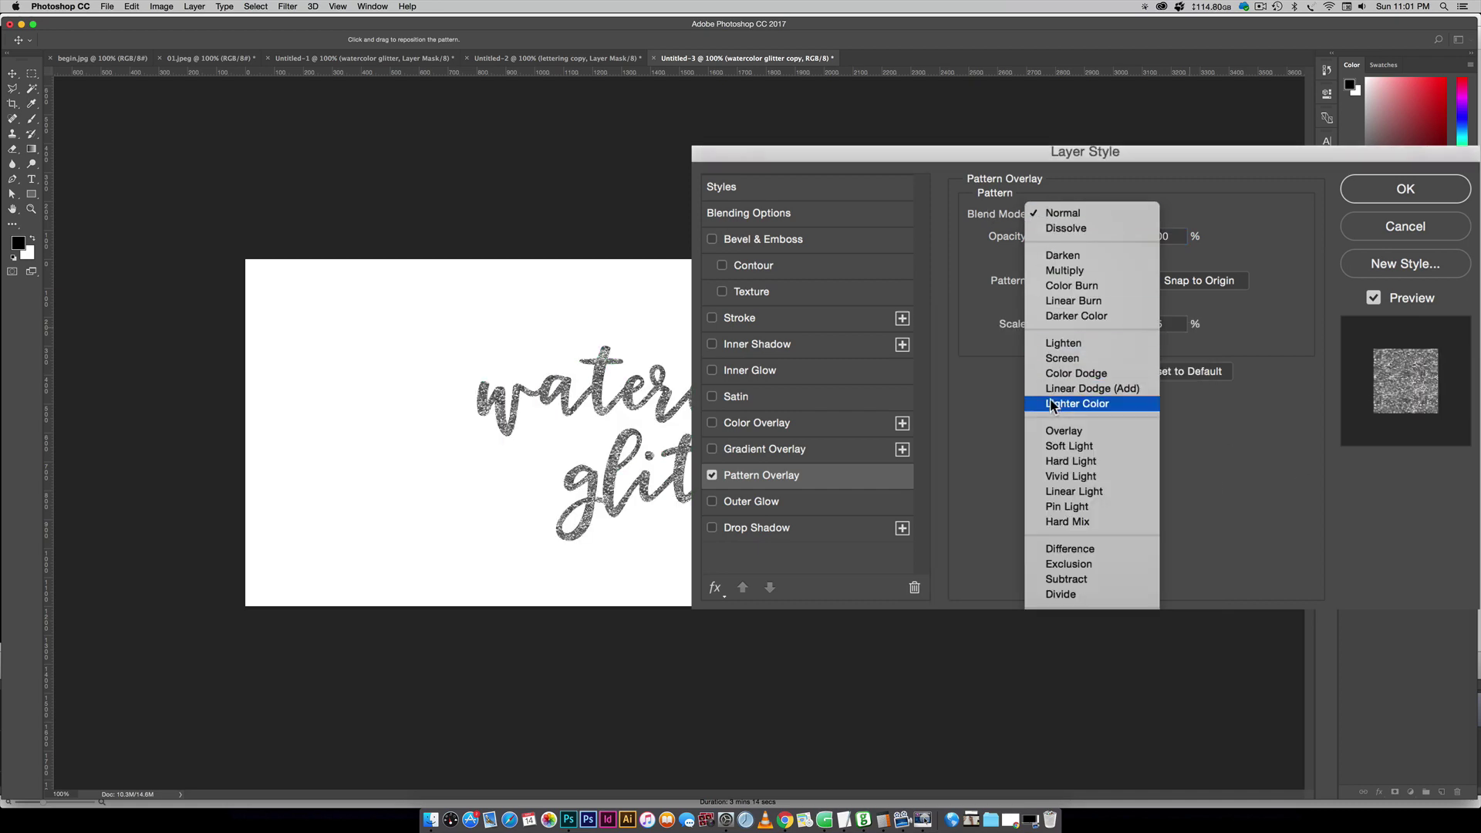
{"action": "left_click", "coordinate": [1049, 430]}
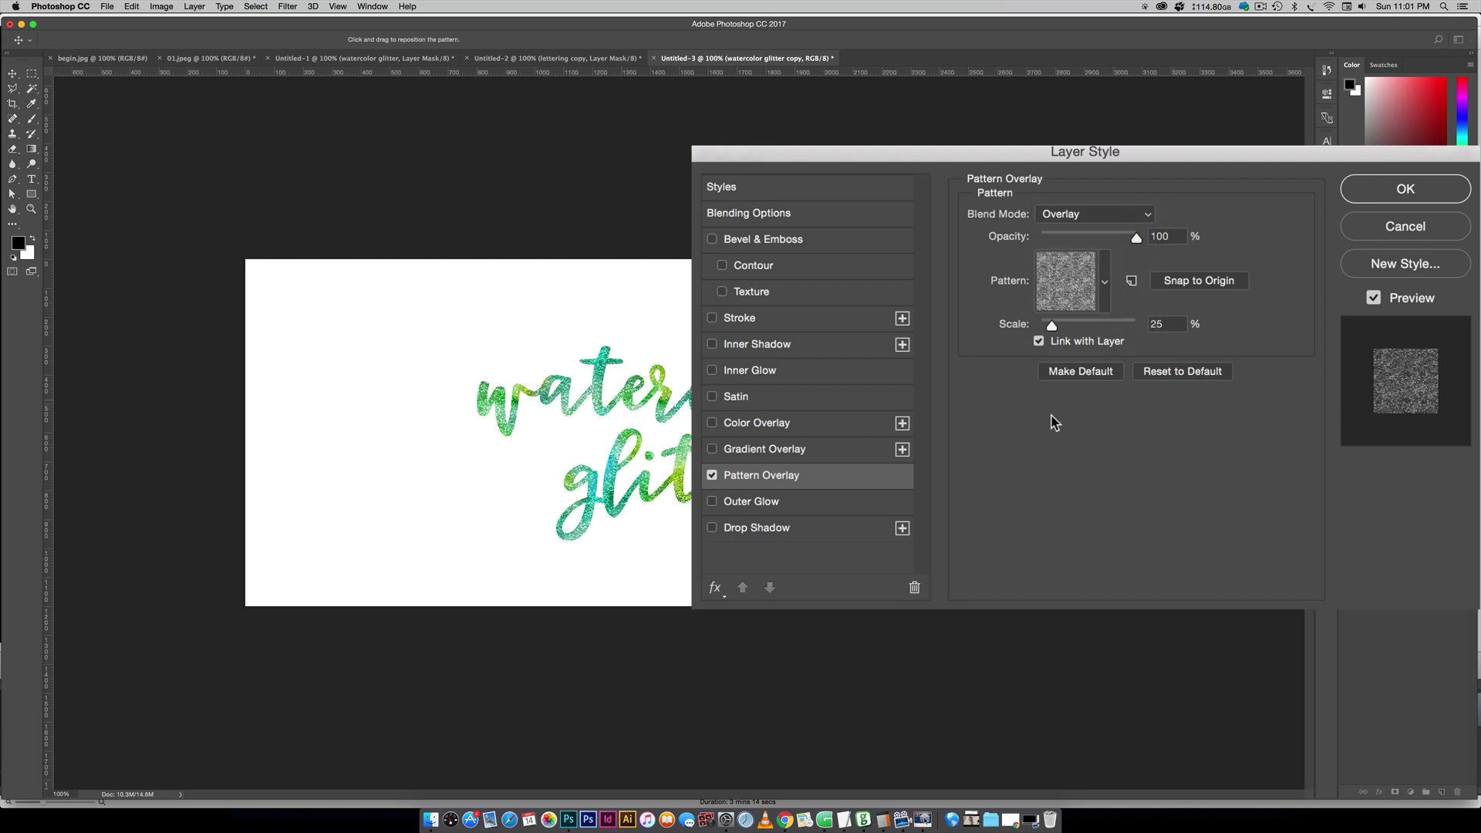
{"action": "double_click", "coordinate": [1161, 323]}
{"action": "type", "text": "50"}
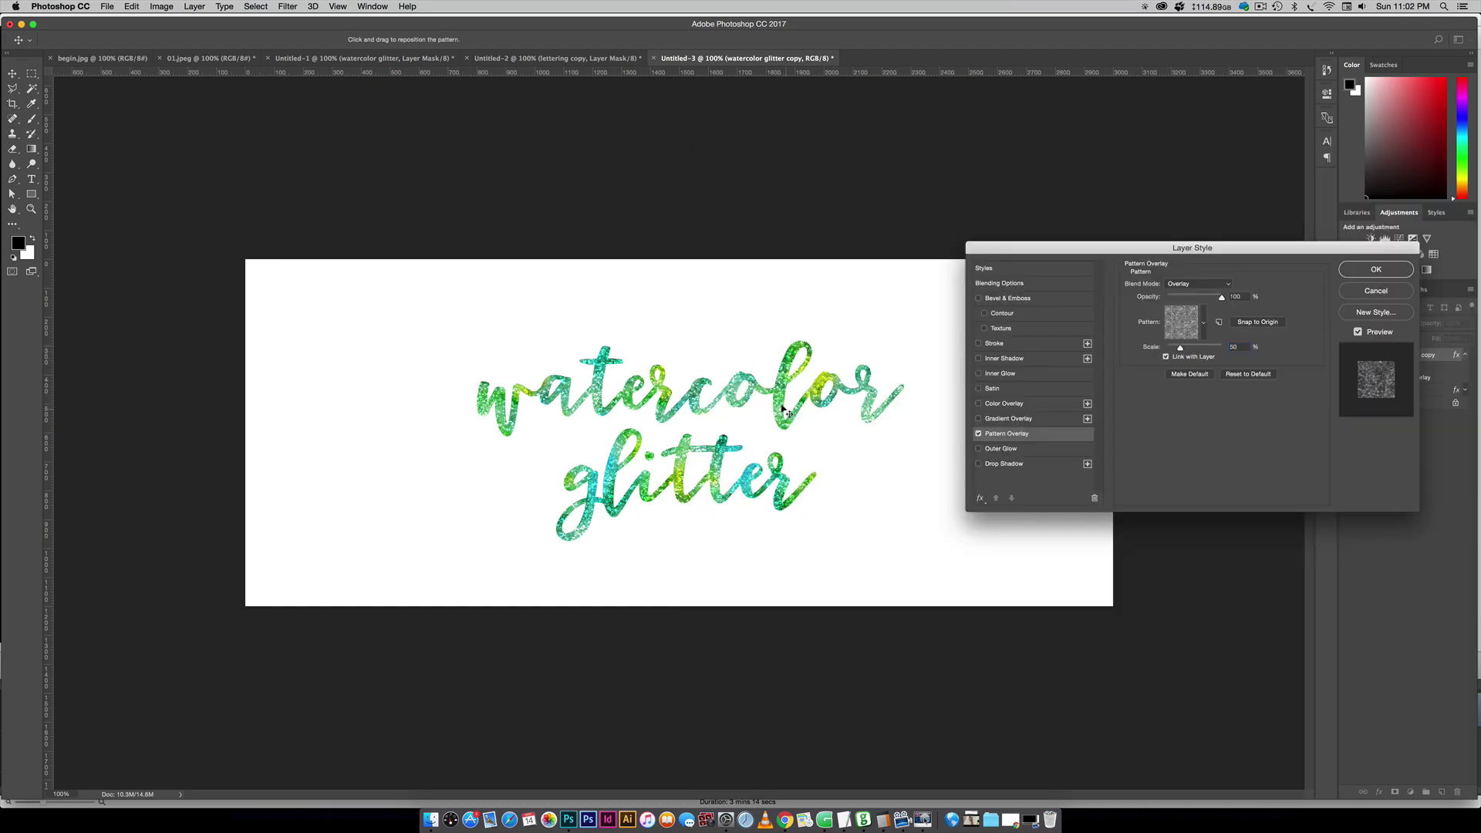
{"action": "left_click", "coordinate": [1392, 272]}
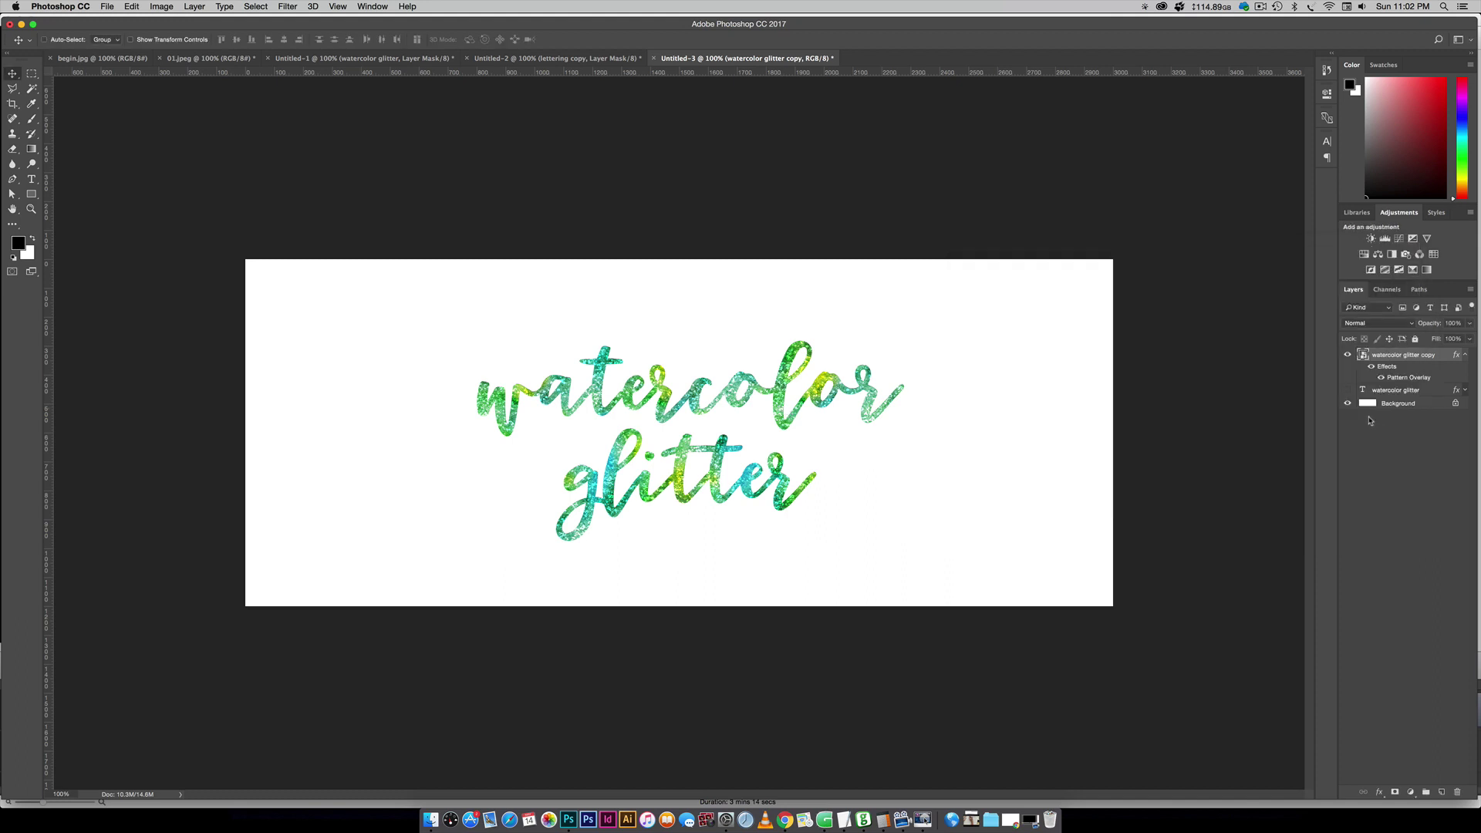
Duplicate the glitter smart object with its effects collapsed, turn off the lower copy's effects, and compare with the top copy hidden and shown.
{"action": "left_click", "coordinate": [1464, 355]}
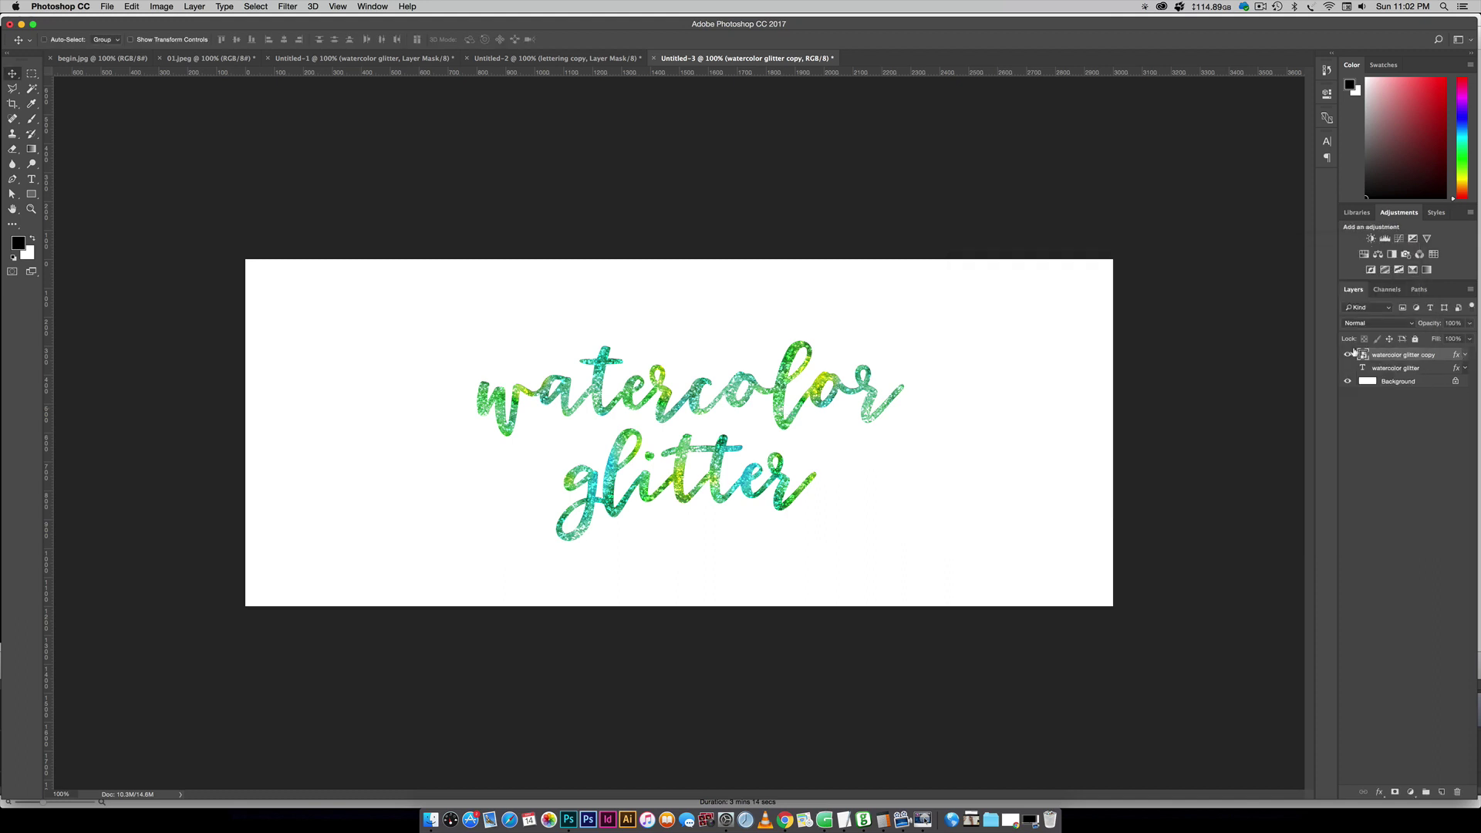
{"action": "left_click_drag", "start_coordinate": [1434, 354], "coordinate": [1442, 792]}
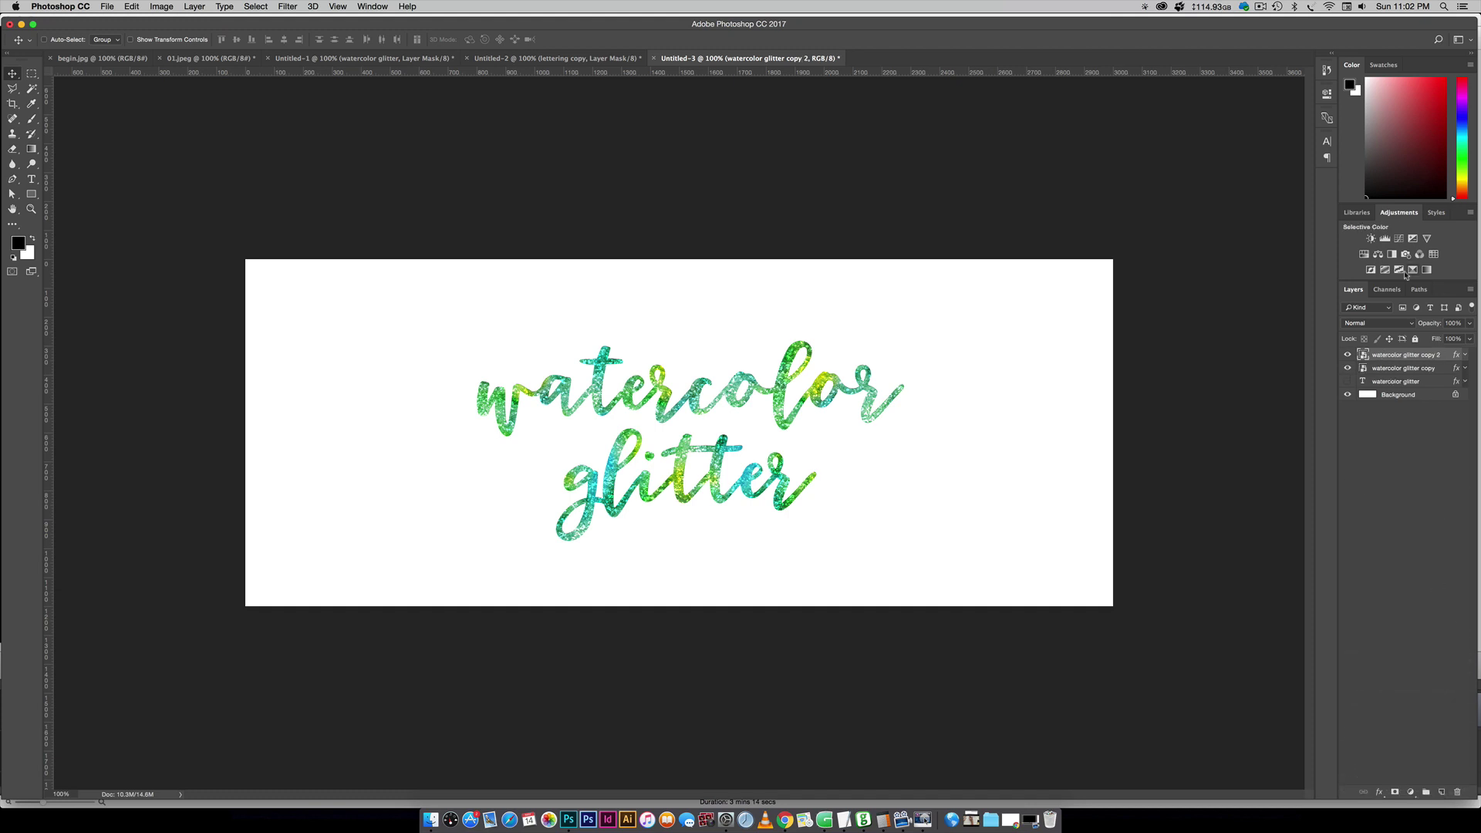
{"action": "left_click", "coordinate": [1463, 368]}
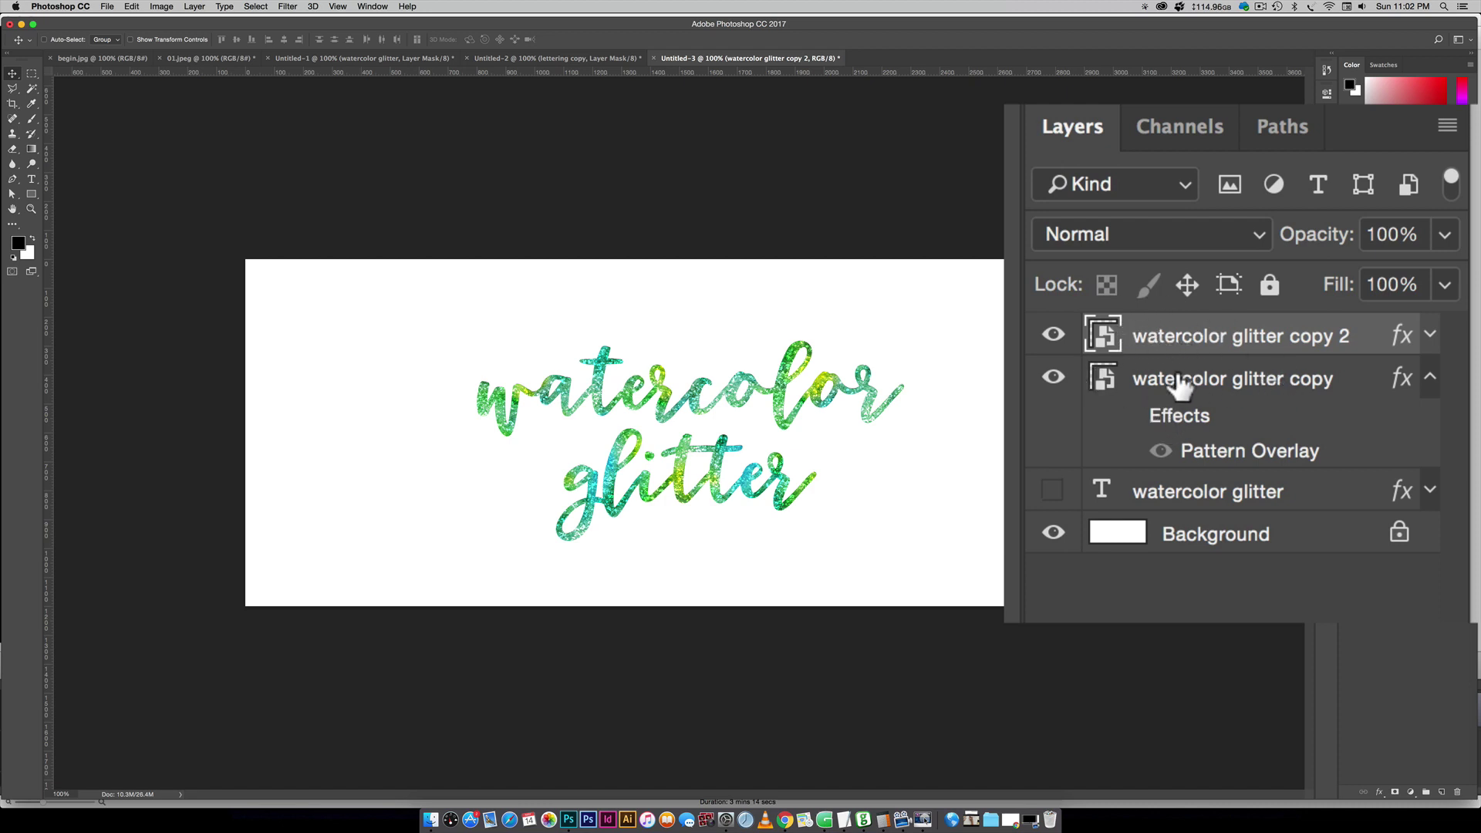
{"action": "left_click", "coordinate": [1050, 333]}
{"action": "left_click", "coordinate": [1049, 331]}
Add a layer mask to the top glitter copy and brush black over the word "watercolor" to mask out its glitter.
{"action": "left_click", "coordinate": [1393, 792]}
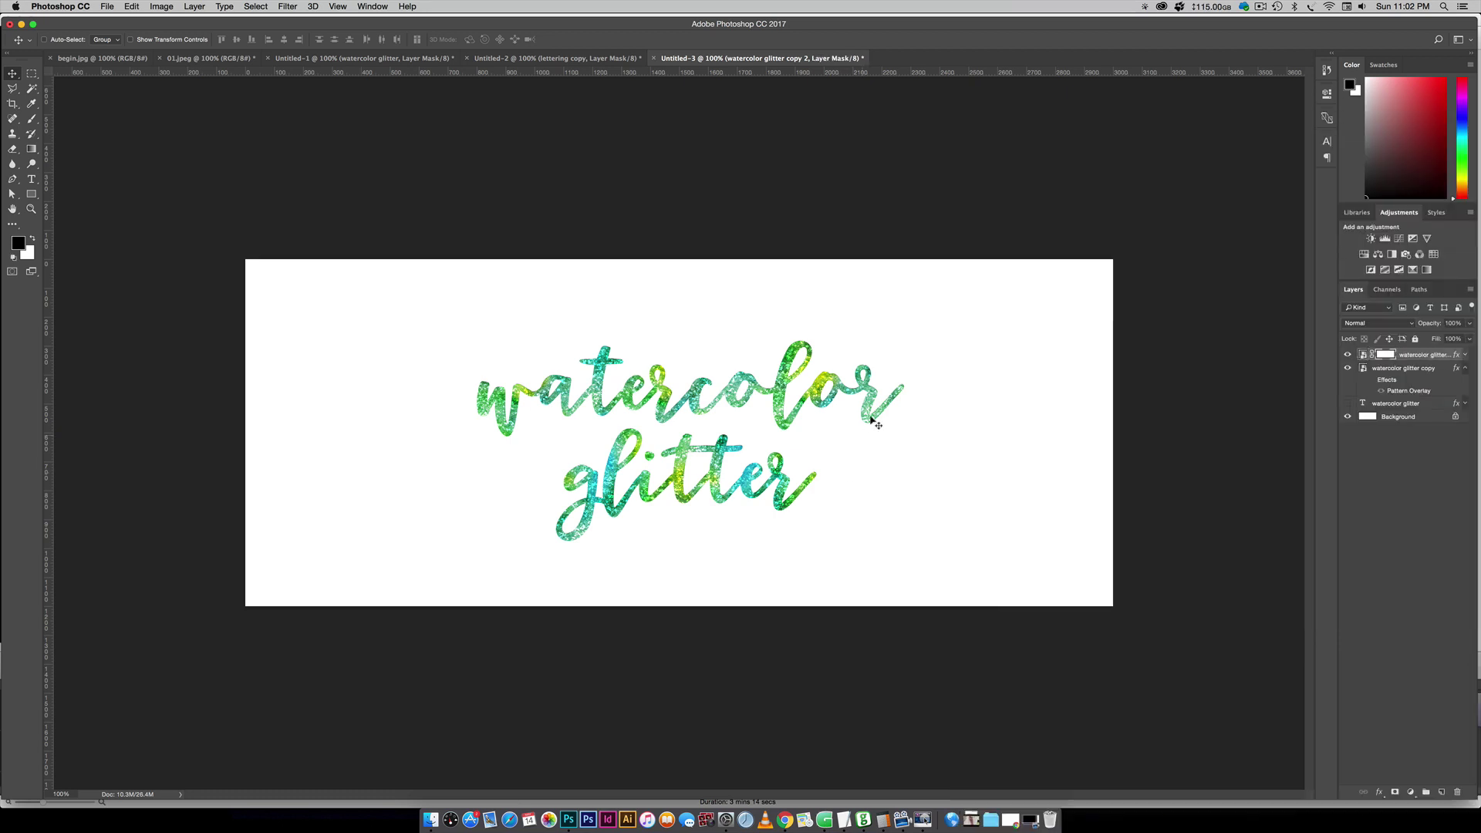
{"action": "key", "text": "b"}
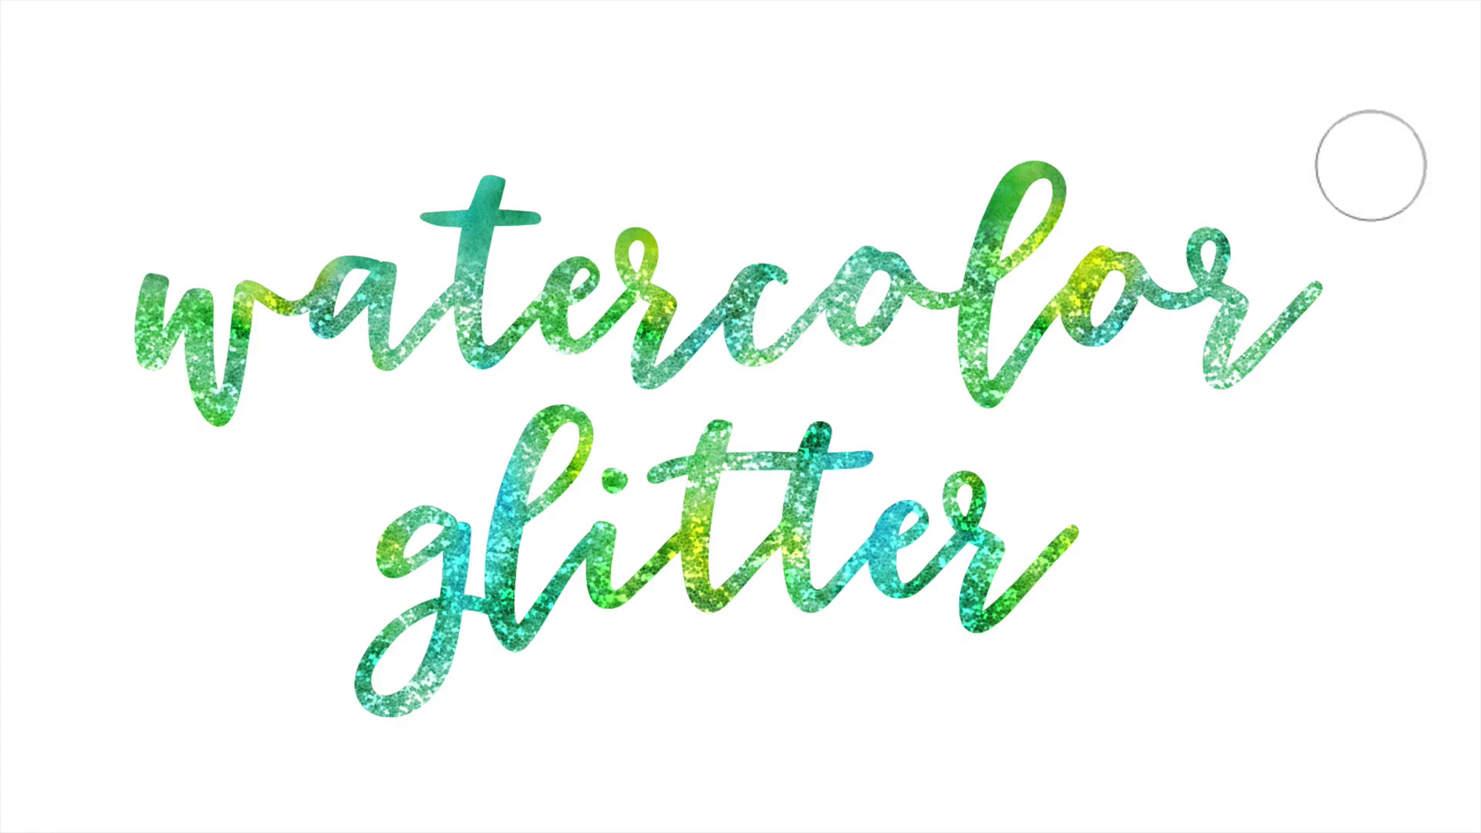
{"action": "key", "text": "bracketright"}
{"action": "key", "text": "bracketright"}
{"action": "key", "text": "bracketright"}
{"action": "mouse_move", "coordinate": [1247, 123]}
{"action": "left_mouse_down"}
{"action": "mouse_move", "coordinate": [1035, 128]}
{"action": "mouse_move", "coordinate": [730, 119]}
{"action": "mouse_move", "coordinate": [619, 133]}
{"action": "mouse_move", "coordinate": [446, 122]}
{"action": "mouse_move", "coordinate": [459, 132]}
{"action": "mouse_move", "coordinate": [222, 155]}
{"action": "mouse_move", "coordinate": [155, 319]}
{"action": "mouse_move", "coordinate": [179, 380]}
{"action": "mouse_move", "coordinate": [324, 224]}
{"action": "mouse_move", "coordinate": [445, 186]}
{"action": "mouse_move", "coordinate": [472, 208]}
{"action": "left_mouse_up"}
{"action": "key", "text": "bracketleft"}
{"action": "key", "text": "bracketleft"}
{"action": "key", "text": "bracketleft"}
{"action": "key", "text": "bracketleft"}
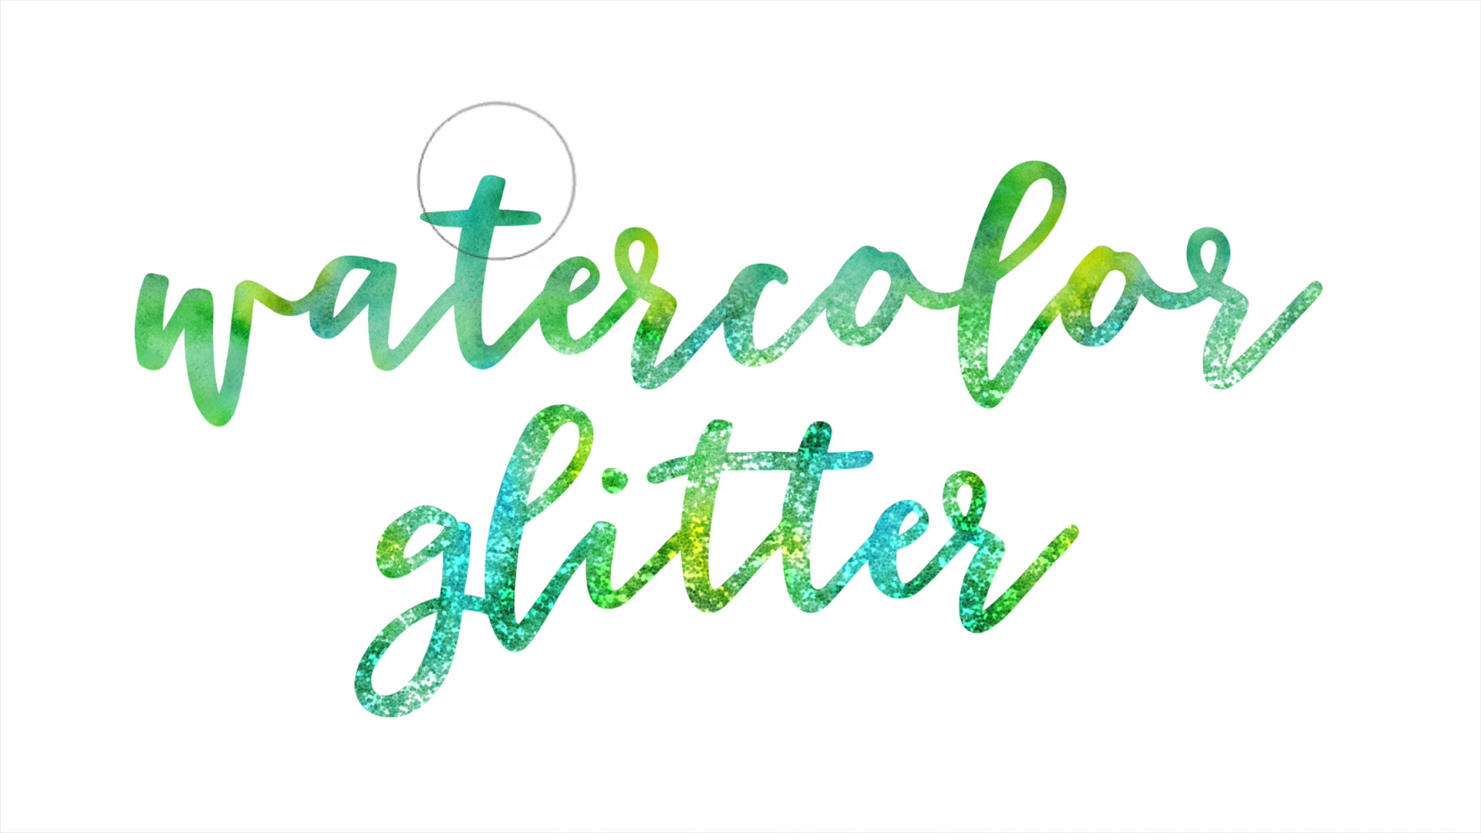
{"action": "mouse_move", "coordinate": [589, 312]}
{"action": "left_mouse_down"}
{"action": "mouse_move", "coordinate": [656, 357]}
{"action": "mouse_move", "coordinate": [870, 313]}
{"action": "mouse_move", "coordinate": [820, 327]}
{"action": "mouse_move", "coordinate": [884, 335]}
{"action": "mouse_move", "coordinate": [922, 293]}
{"action": "mouse_move", "coordinate": [992, 323]}
{"action": "mouse_move", "coordinate": [992, 419]}
{"action": "mouse_move", "coordinate": [1059, 358]}
{"action": "mouse_move", "coordinate": [1129, 368]}
{"action": "mouse_move", "coordinate": [1213, 417]}
{"action": "left_mouse_up"}
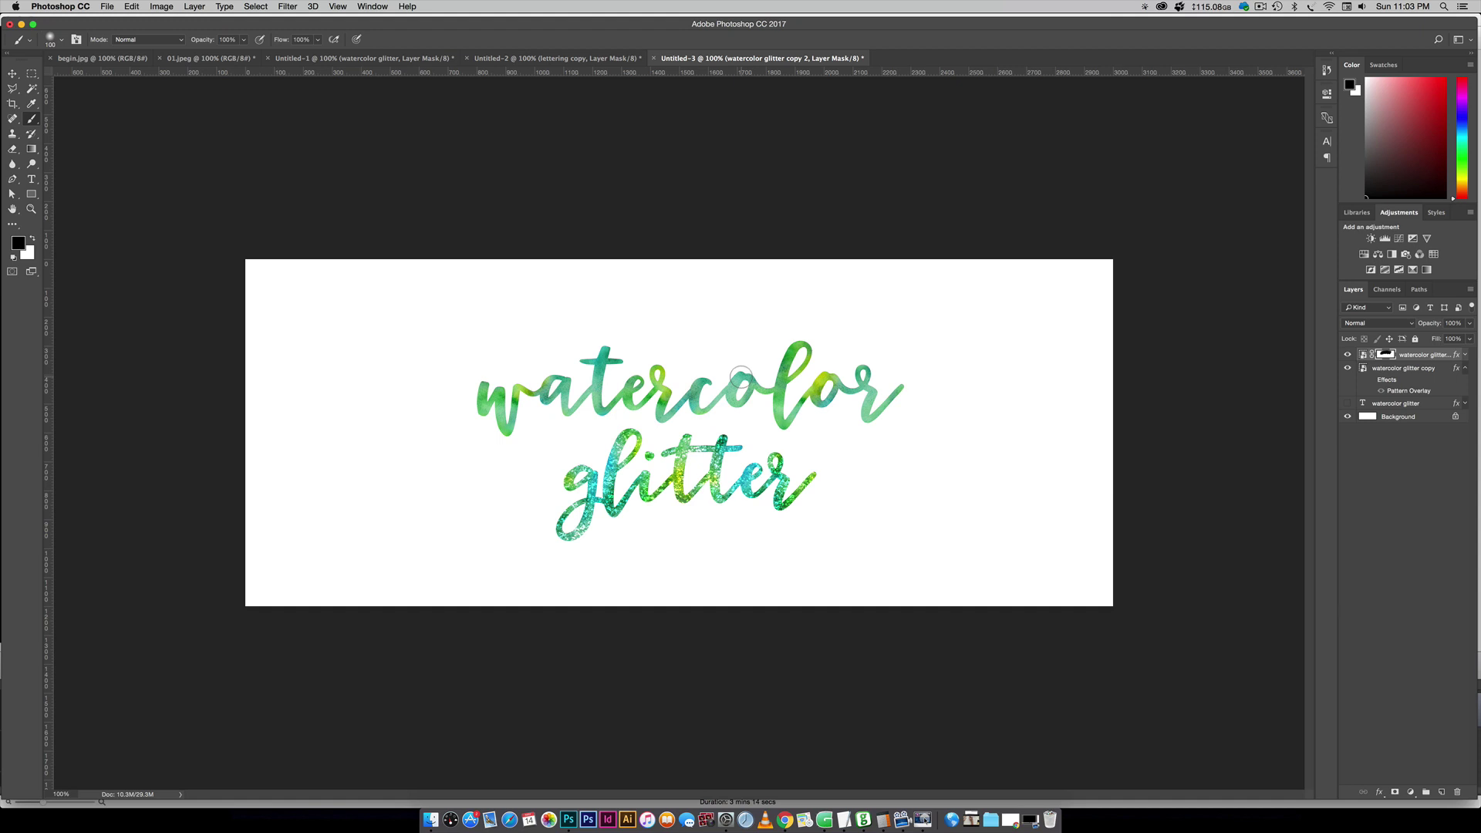
Switch to the Untitled-2 document to view its partially masked glitter lettering.
{"action": "left_click", "coordinate": [555, 58]}
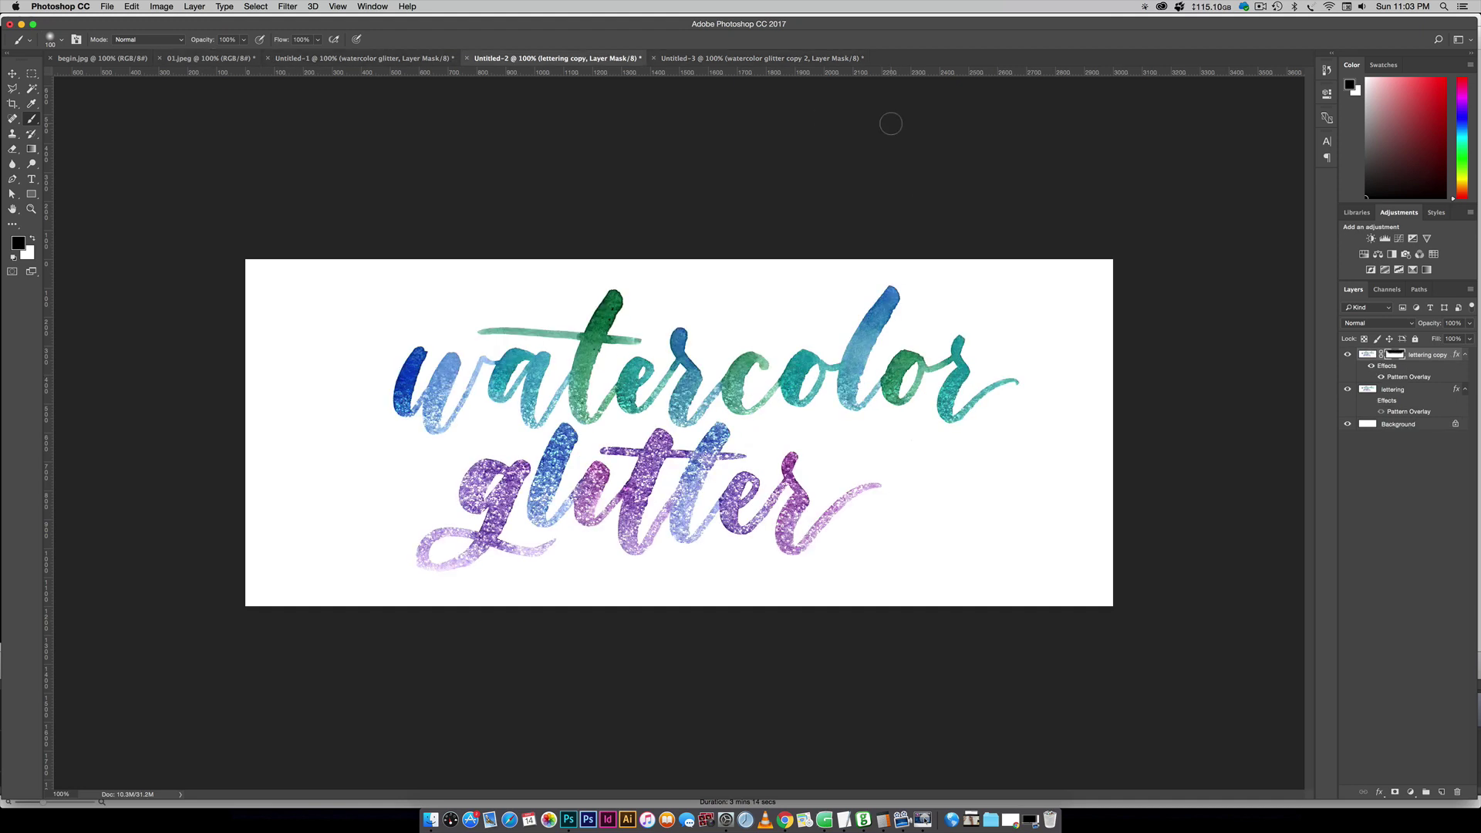